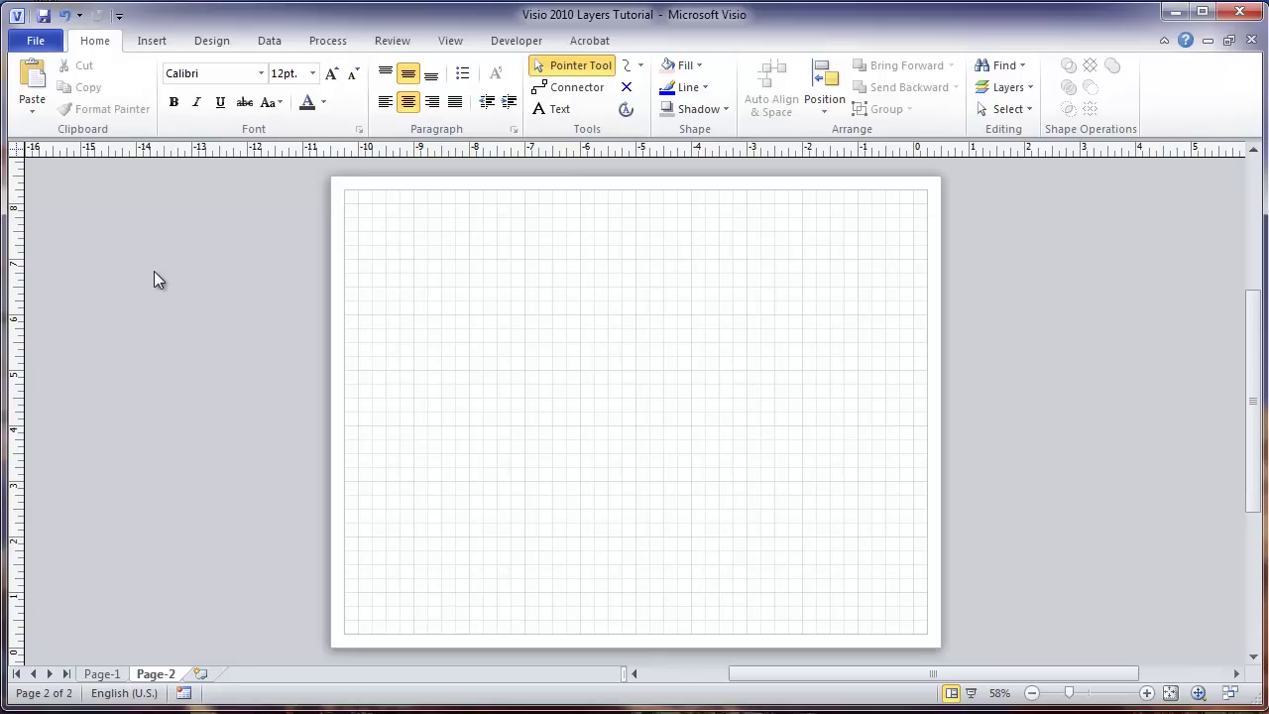
Add the Layer command from the commands not in the ribbon to the Quick Access Toolbar for all documents.
left_click(36, 43)
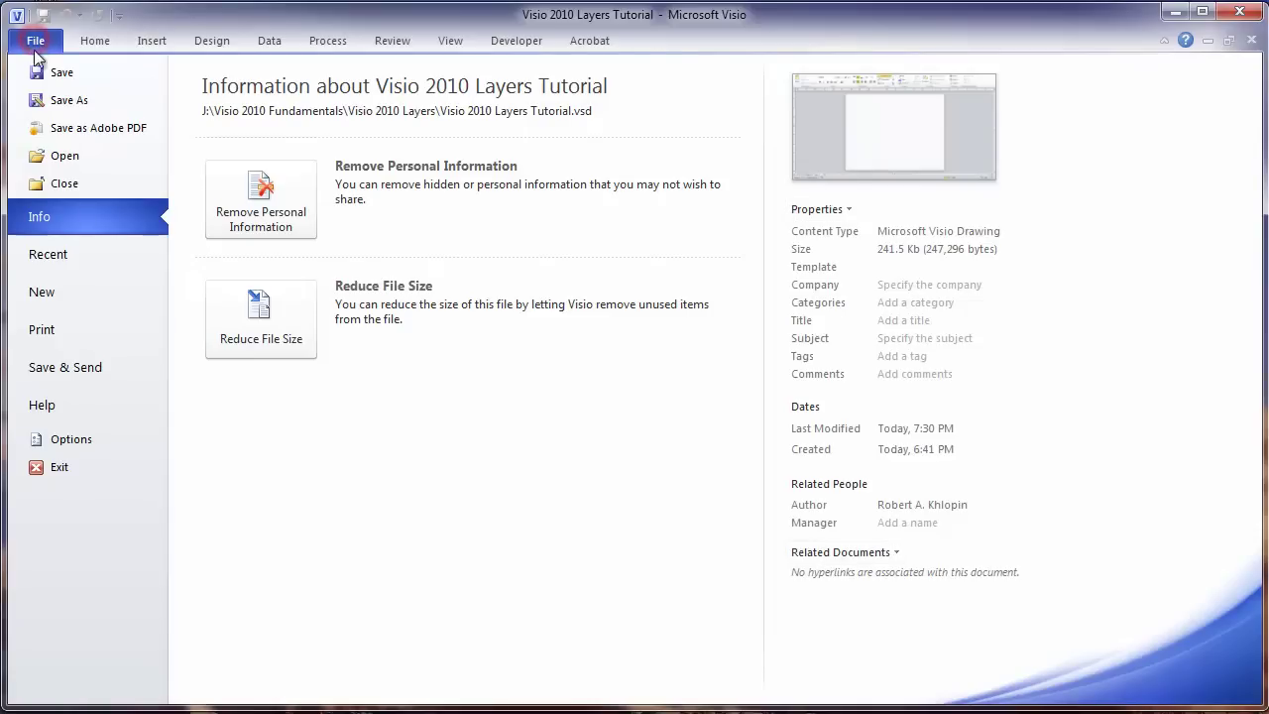
left_click(61, 438)
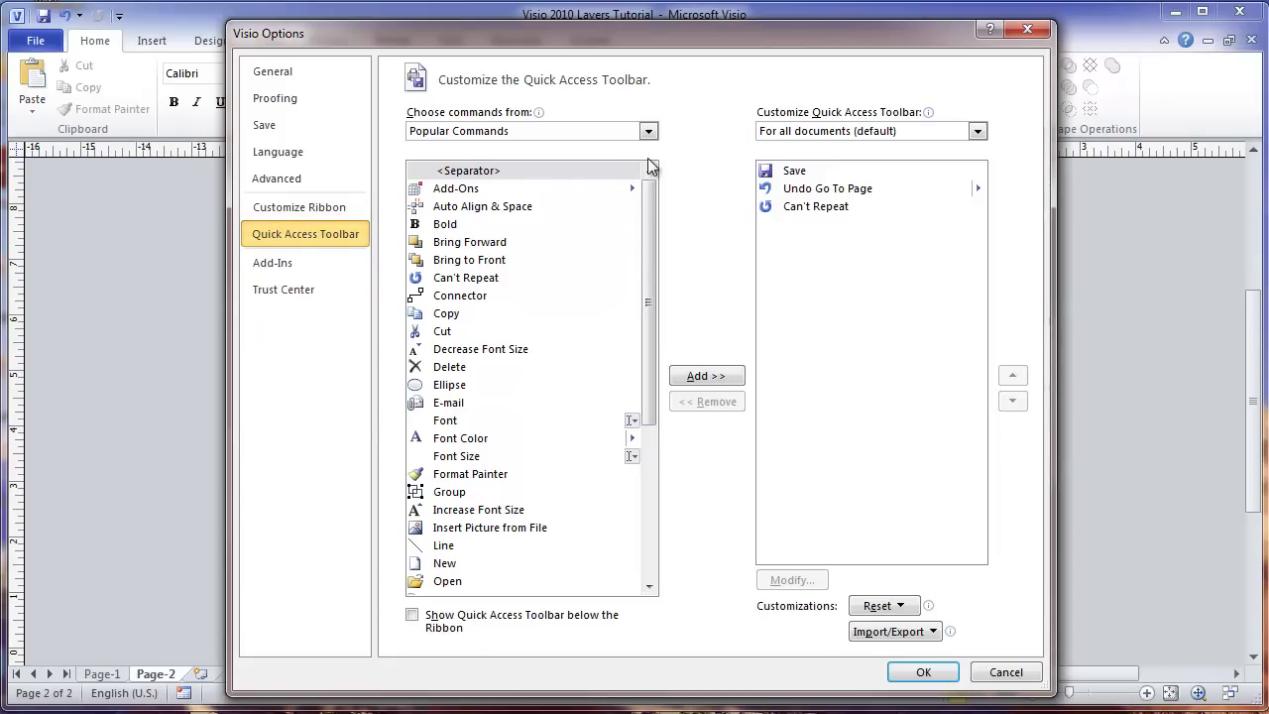
left_click(649, 132)
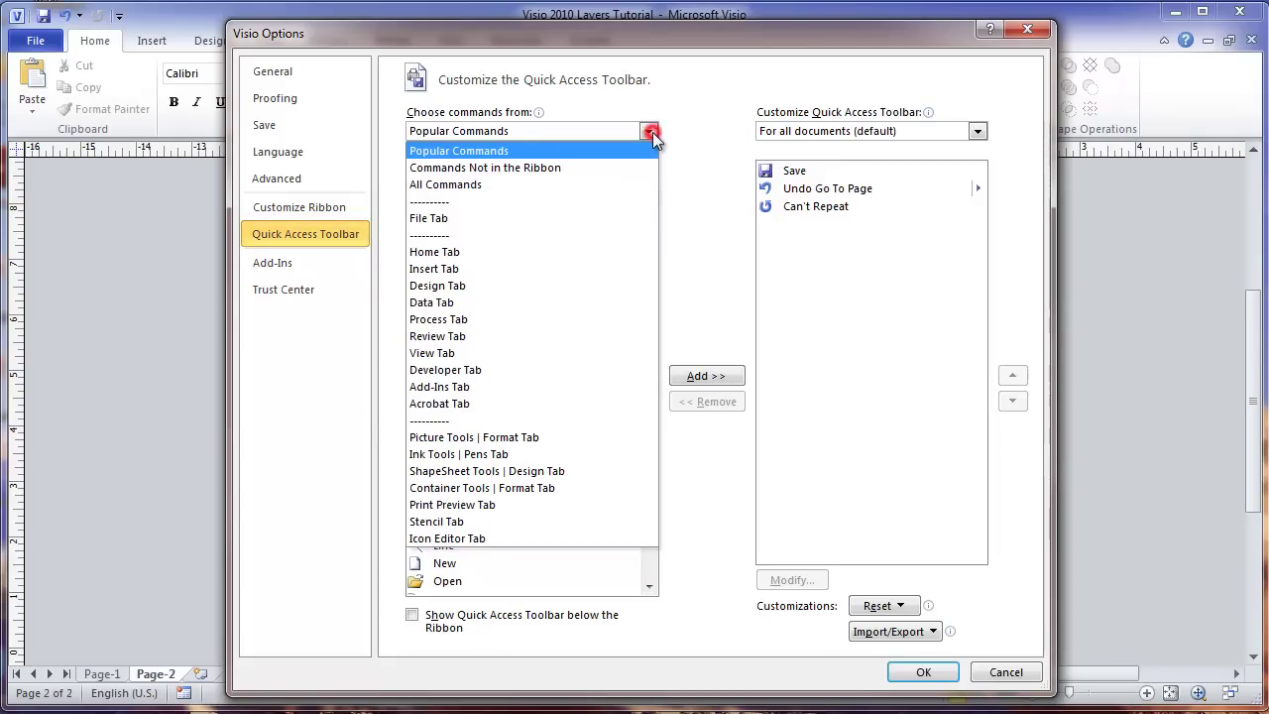
left_click(514, 167)
left_click_drag(651, 213, 642, 406)
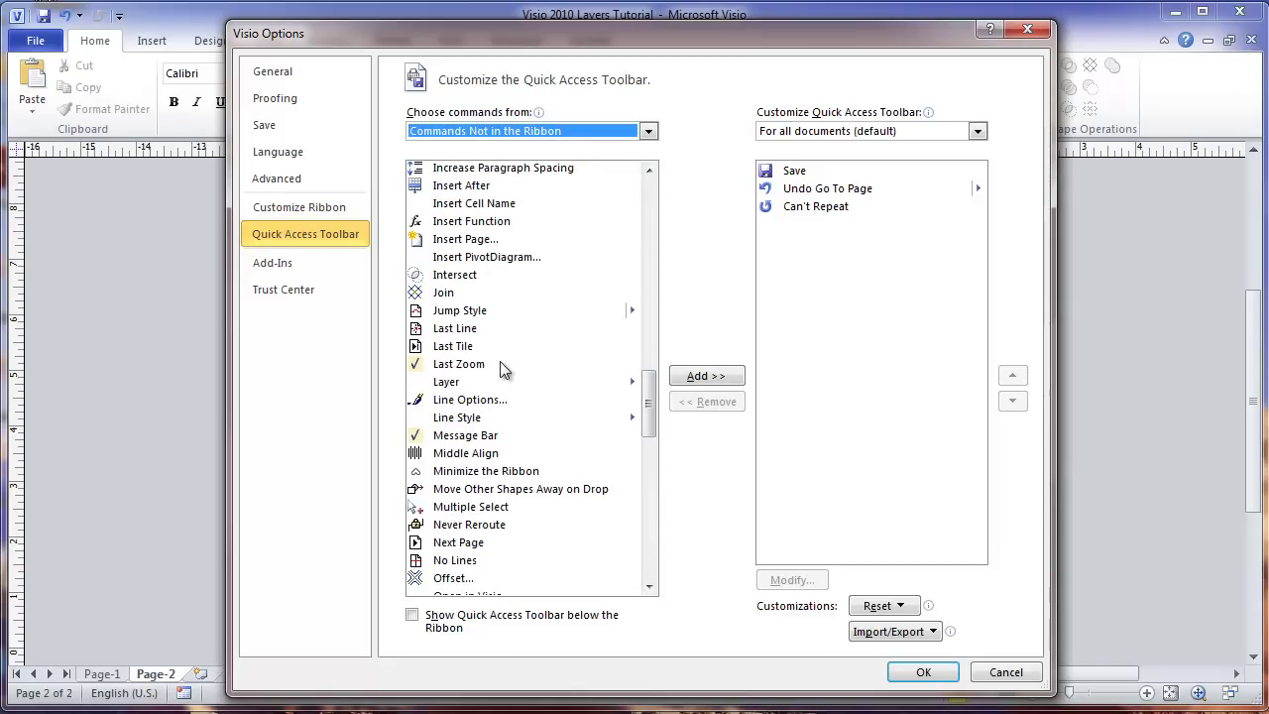
left_click(446, 383)
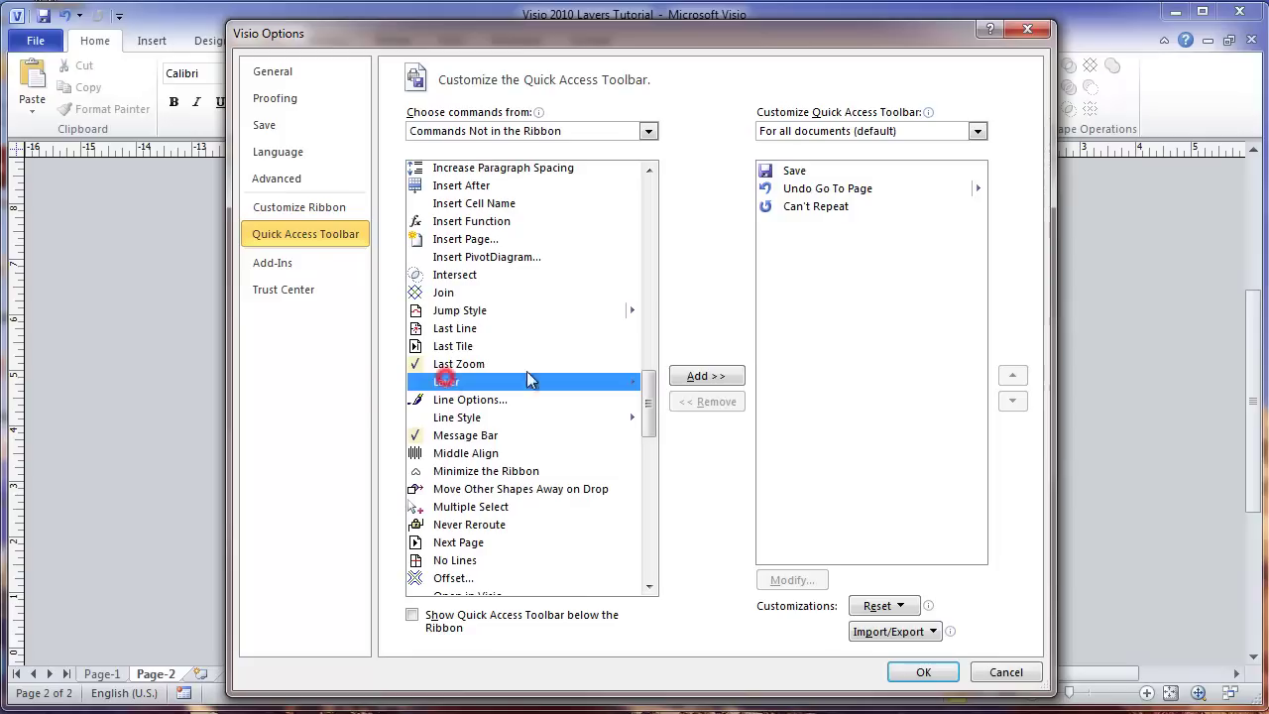
left_click(707, 380)
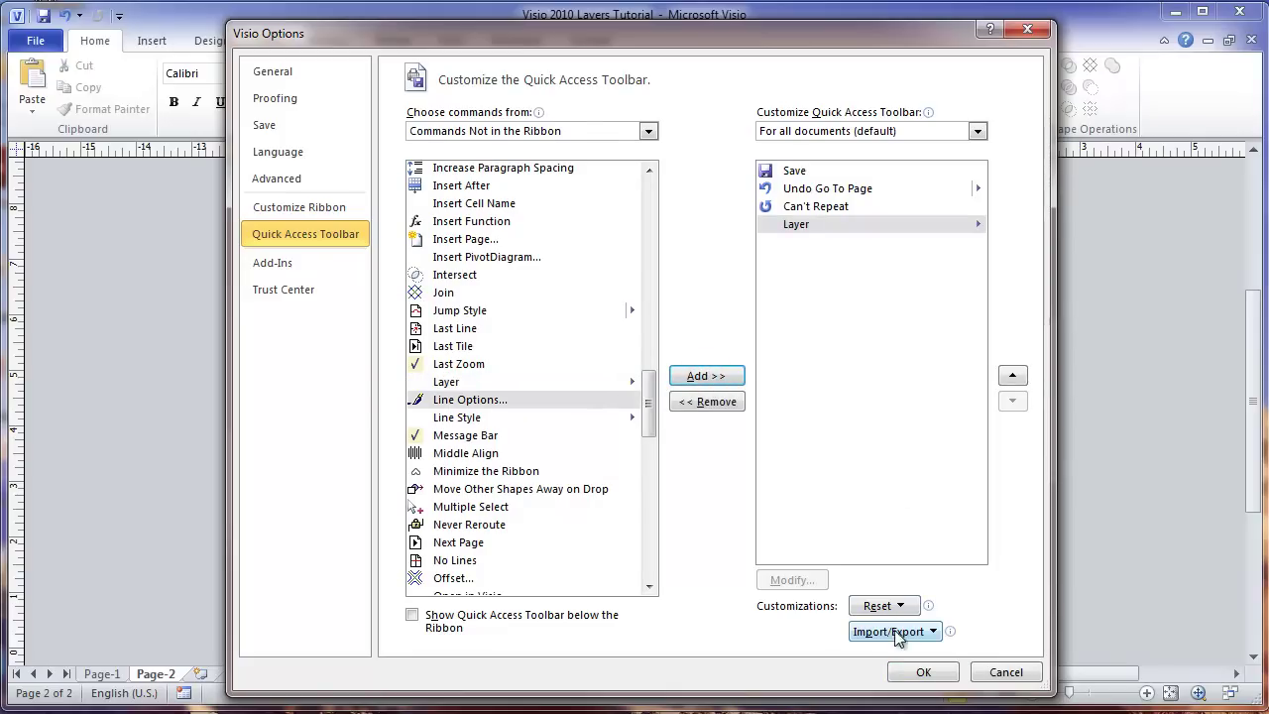
left_click(920, 672)
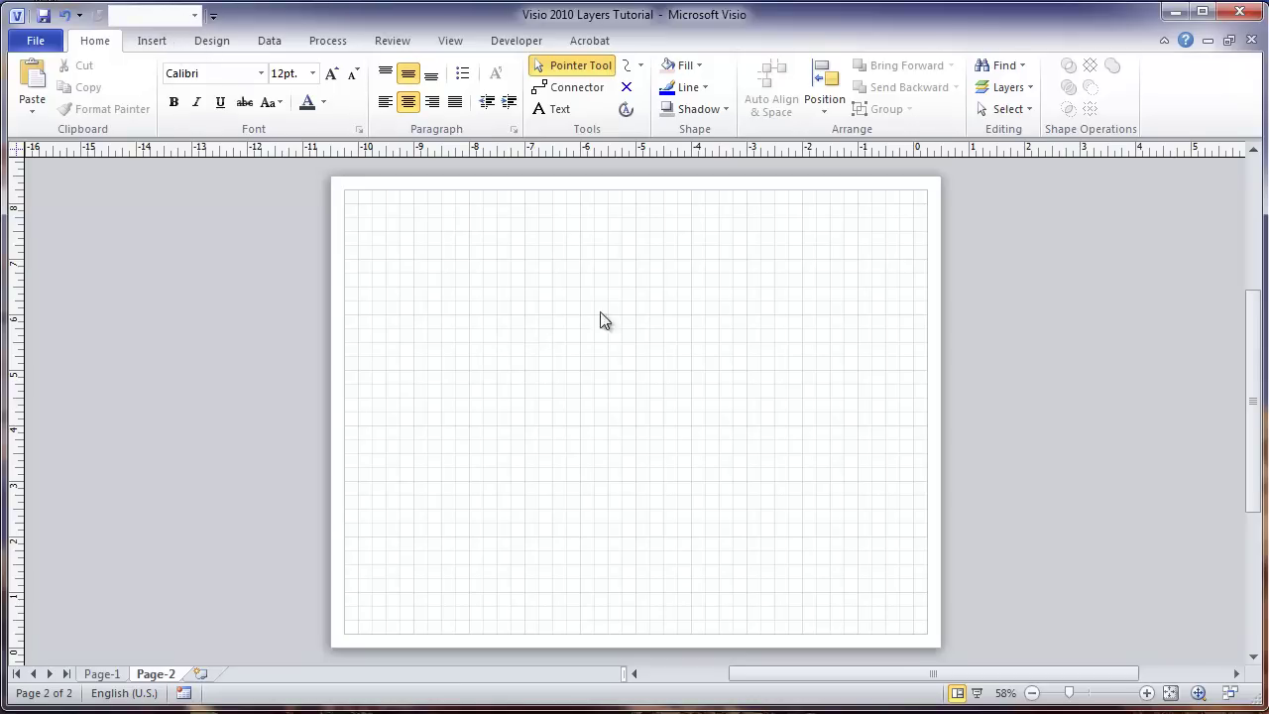
Draw a rectangle about 2 by 1.5 in in the page's upper-left area and a circle about 2.05 in across near the page centre.
left_click(642, 65)
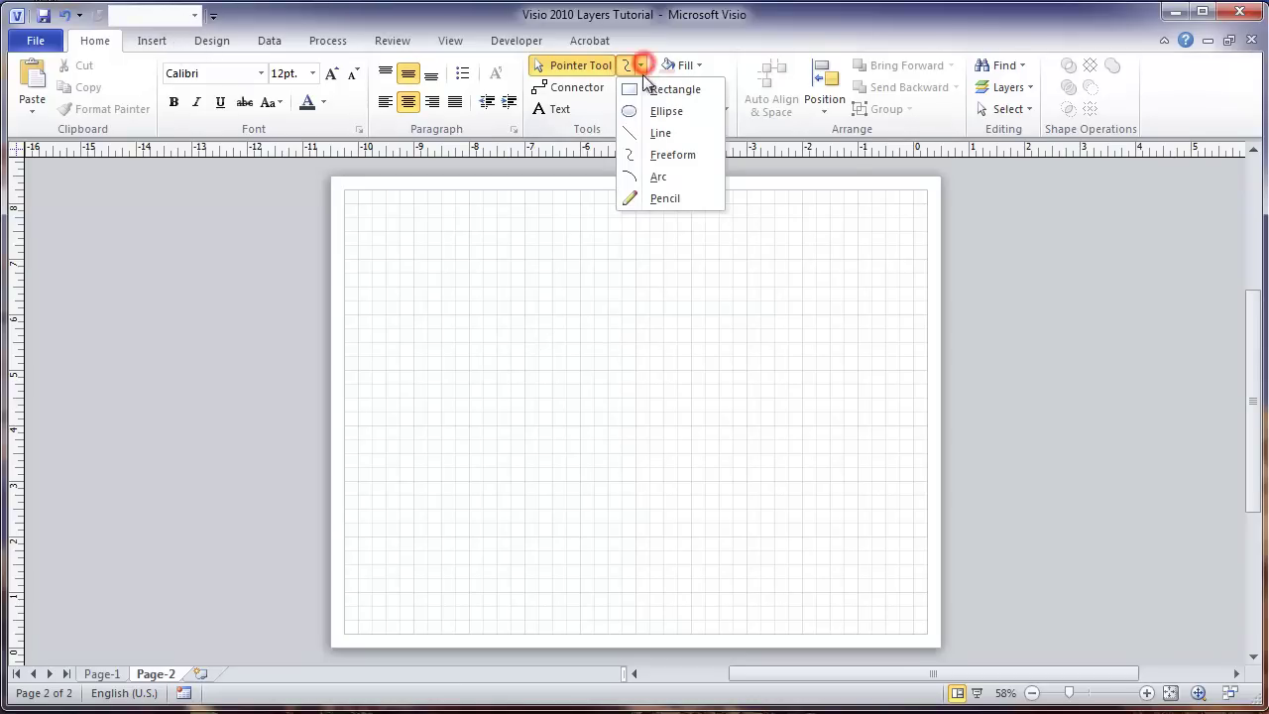
left_click(644, 91)
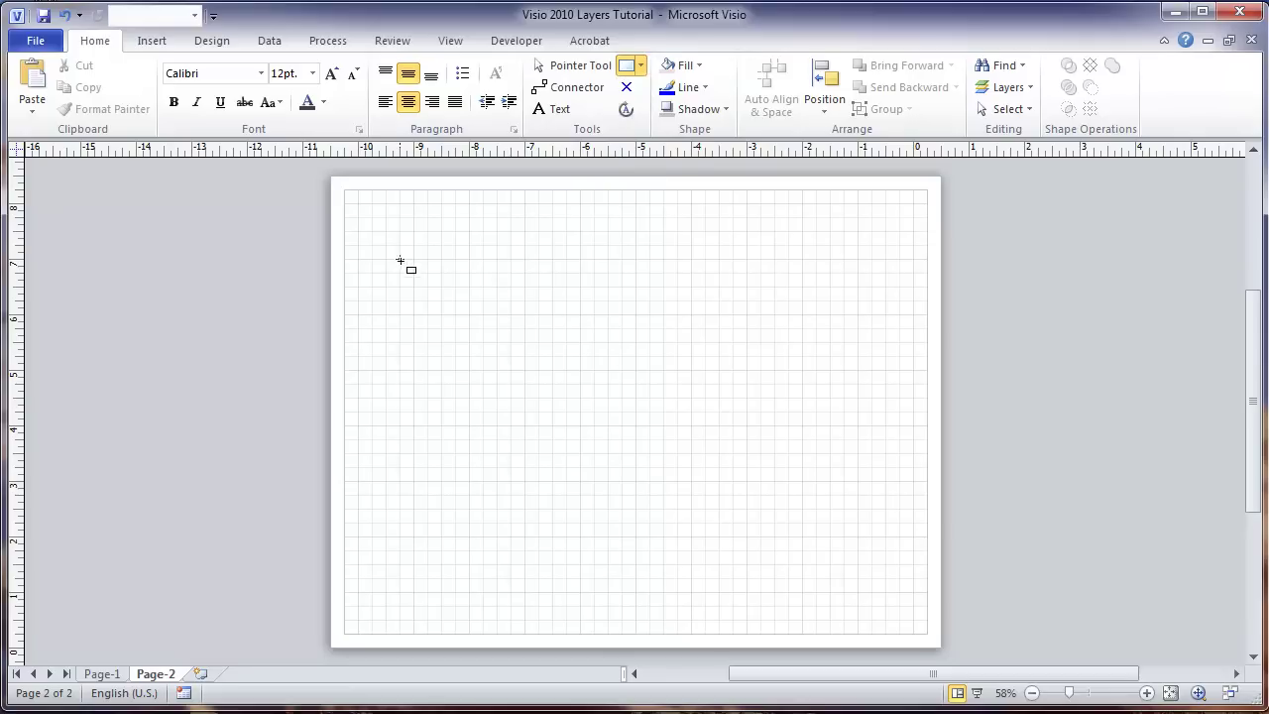
left_click_drag(397, 251, 512, 335)
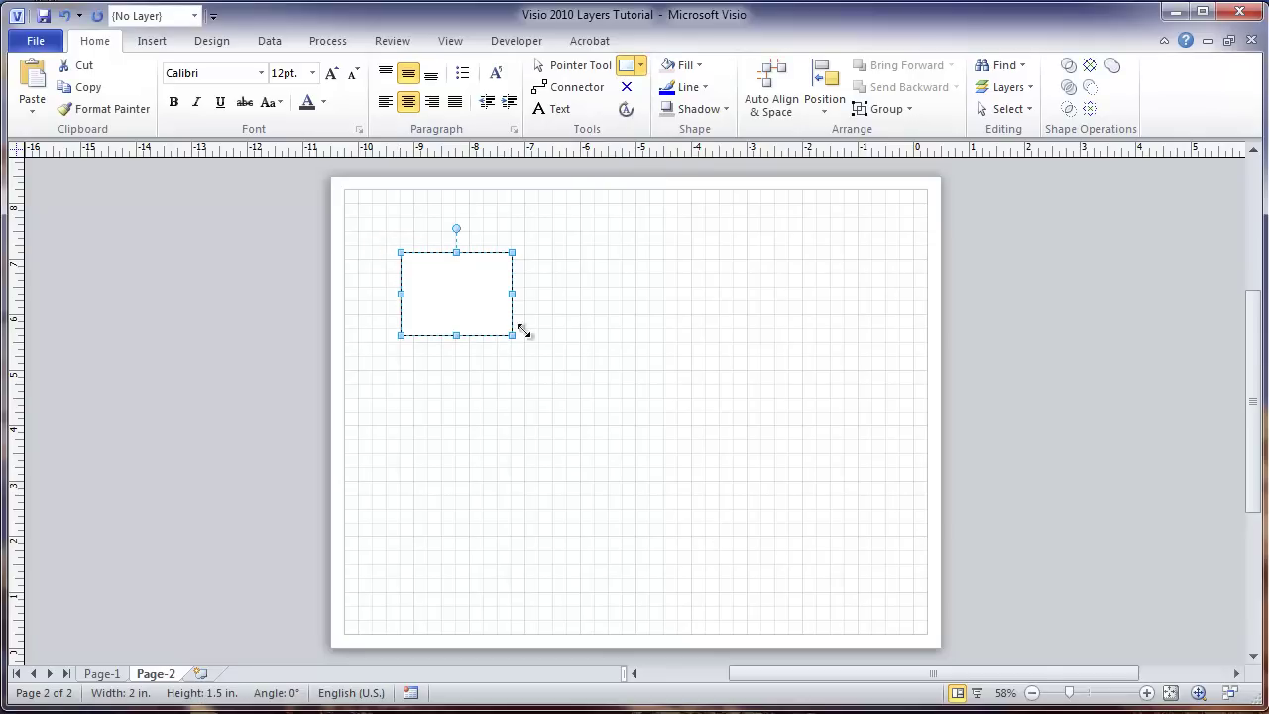
left_click(641, 65)
left_click(654, 111)
mouse_move(566, 355)
left_mouse_down()
mouse_move(640, 409)
mouse_move(681, 471)
left_mouse_up()
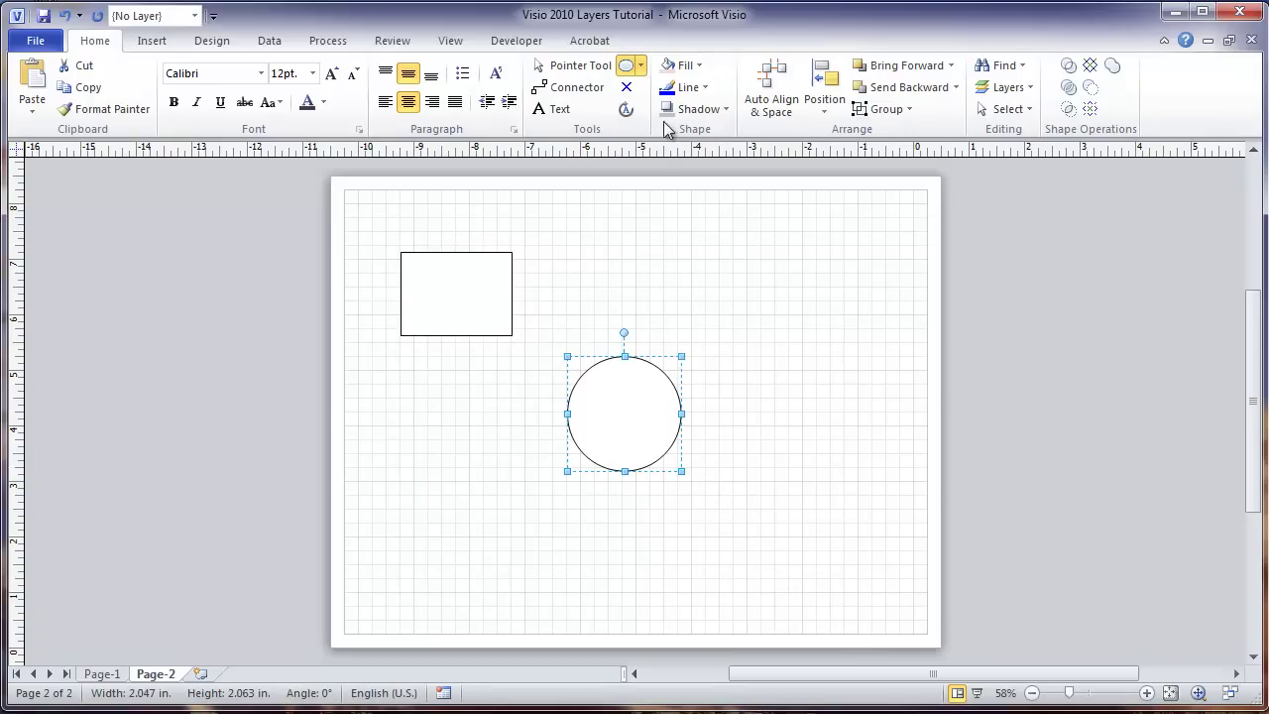
Draw a closed, wavy freeform shape in the page's lower-right area and return to the Pointer Tool.
left_click(642, 66)
left_click(656, 155)
mouse_move(735, 483)
left_mouse_down()
mouse_move(837, 495)
mouse_move(814, 525)
mouse_move(691, 584)
mouse_move(655, 547)
mouse_move(711, 523)
mouse_move(706, 488)
mouse_move(732, 485)
left_mouse_up()
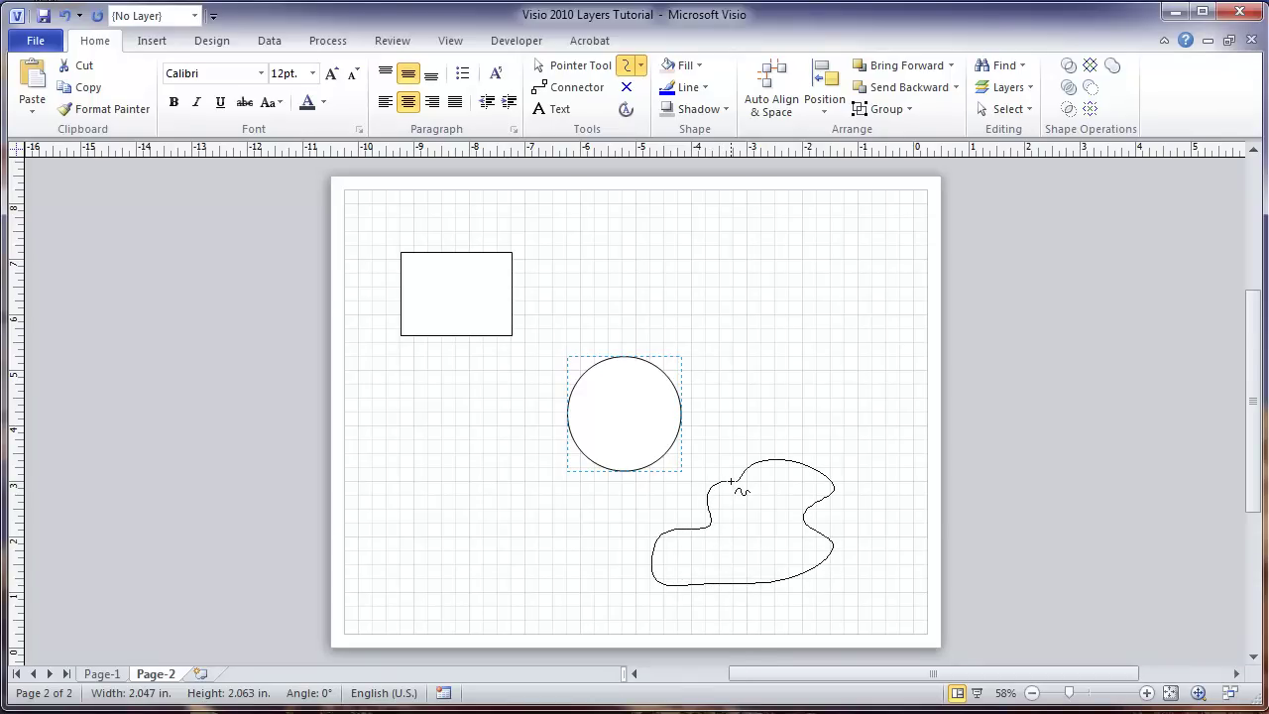
left_click(742, 411)
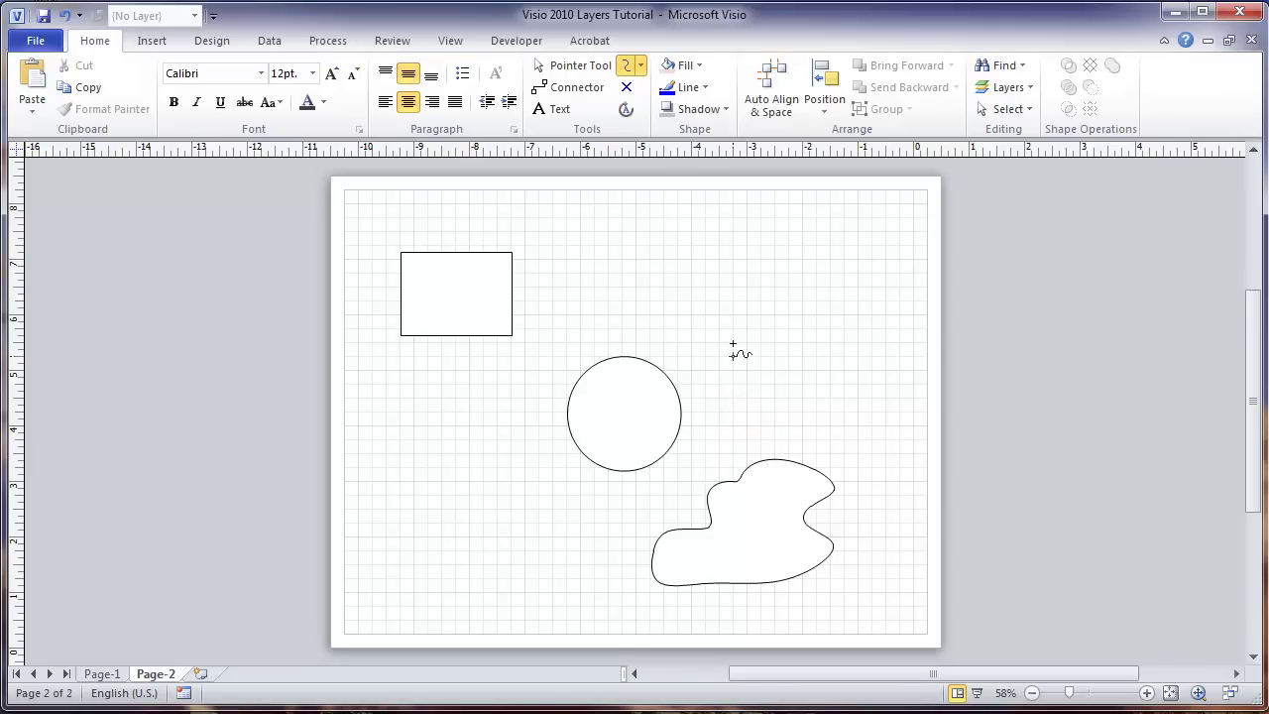
left_click(545, 67)
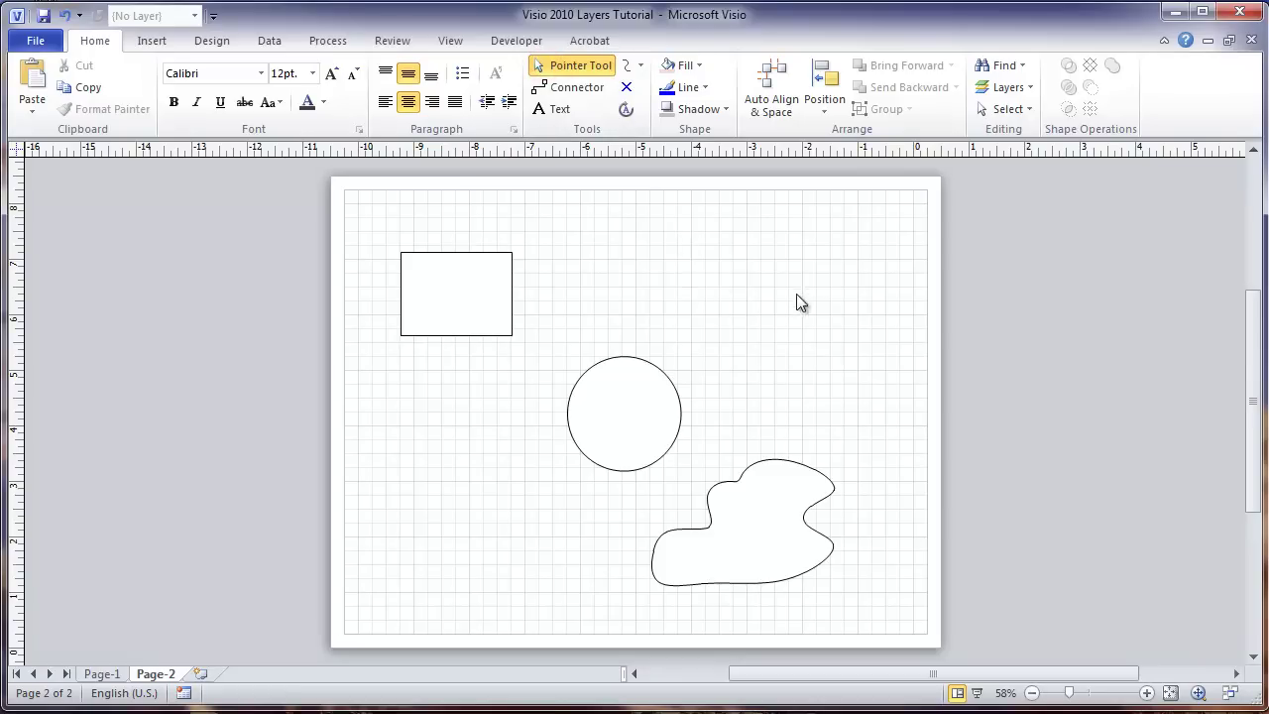
Create three new layers named Apples, Oranges and Bananas in the page's layer properties.
left_click(1003, 89)
left_click(1019, 129)
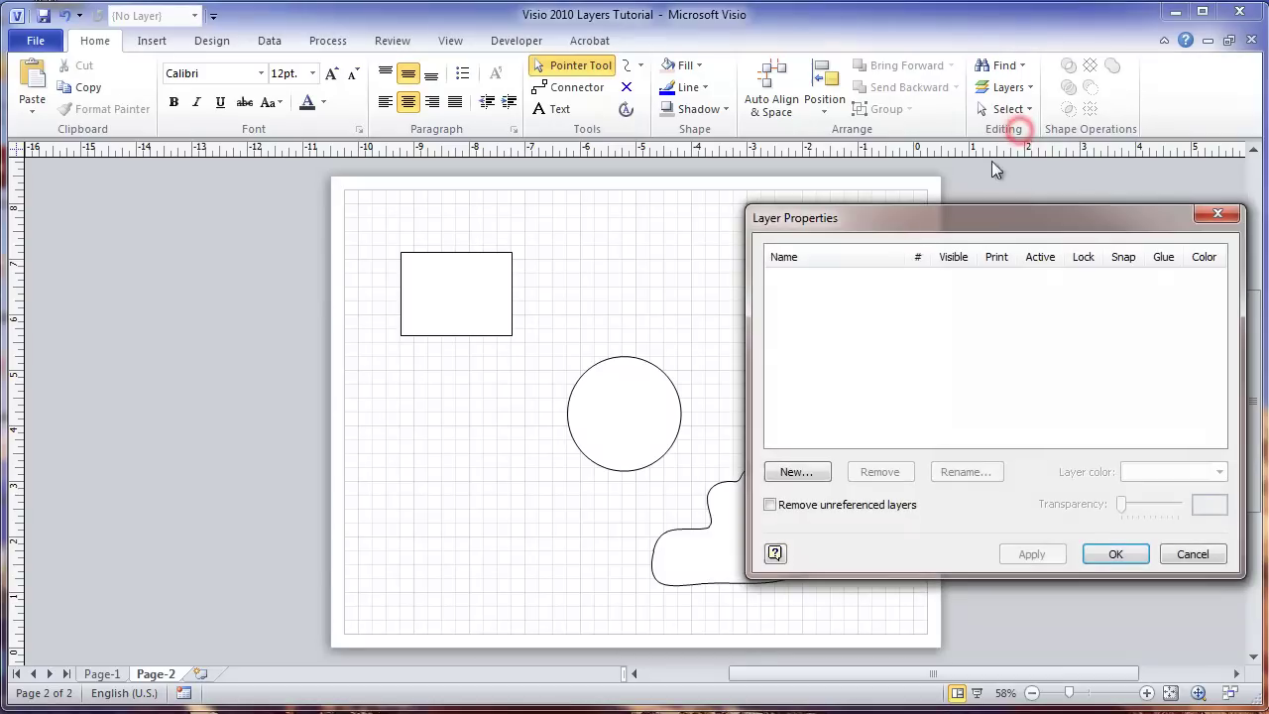
left_click(800, 476)
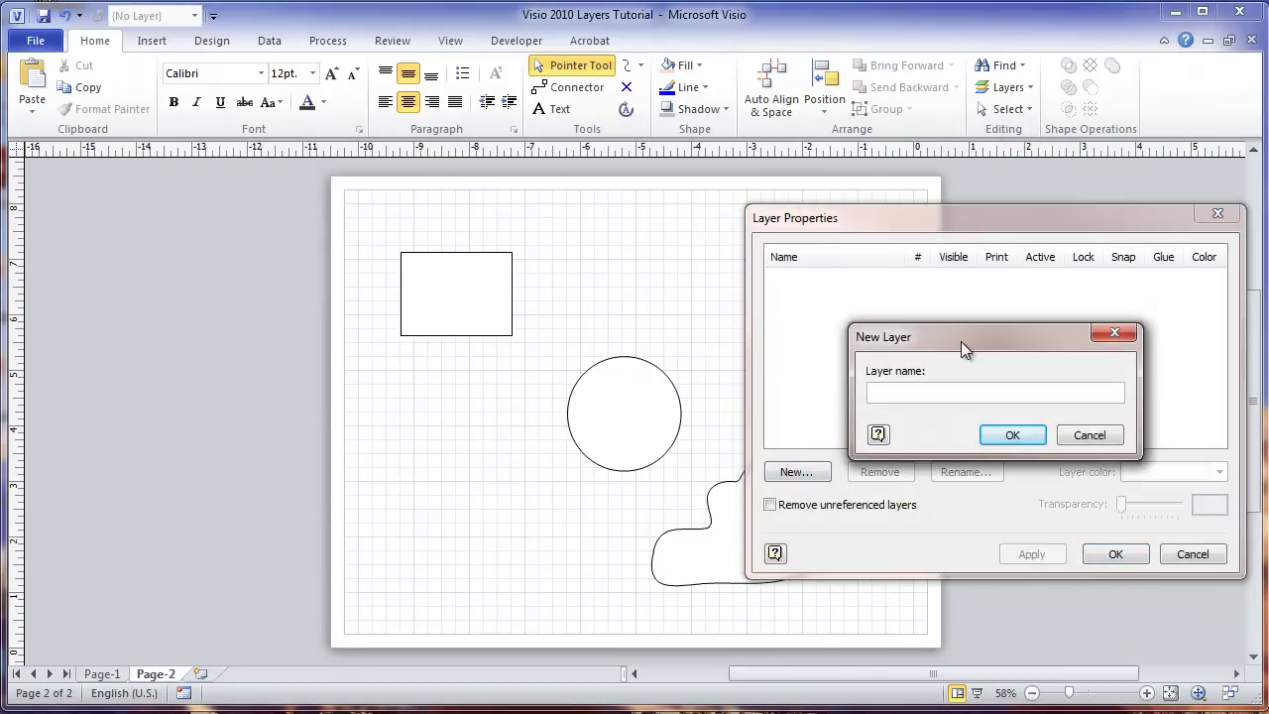
type("Apples")
left_click(988, 434)
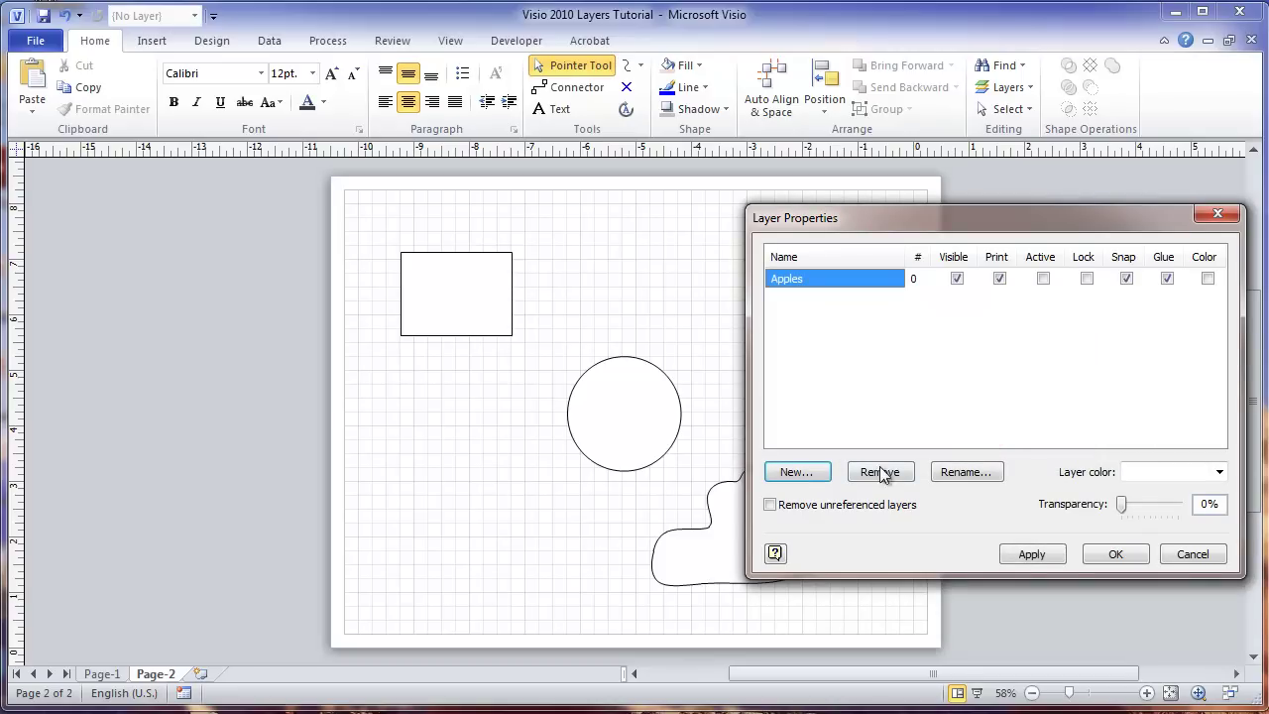
left_click(799, 474)
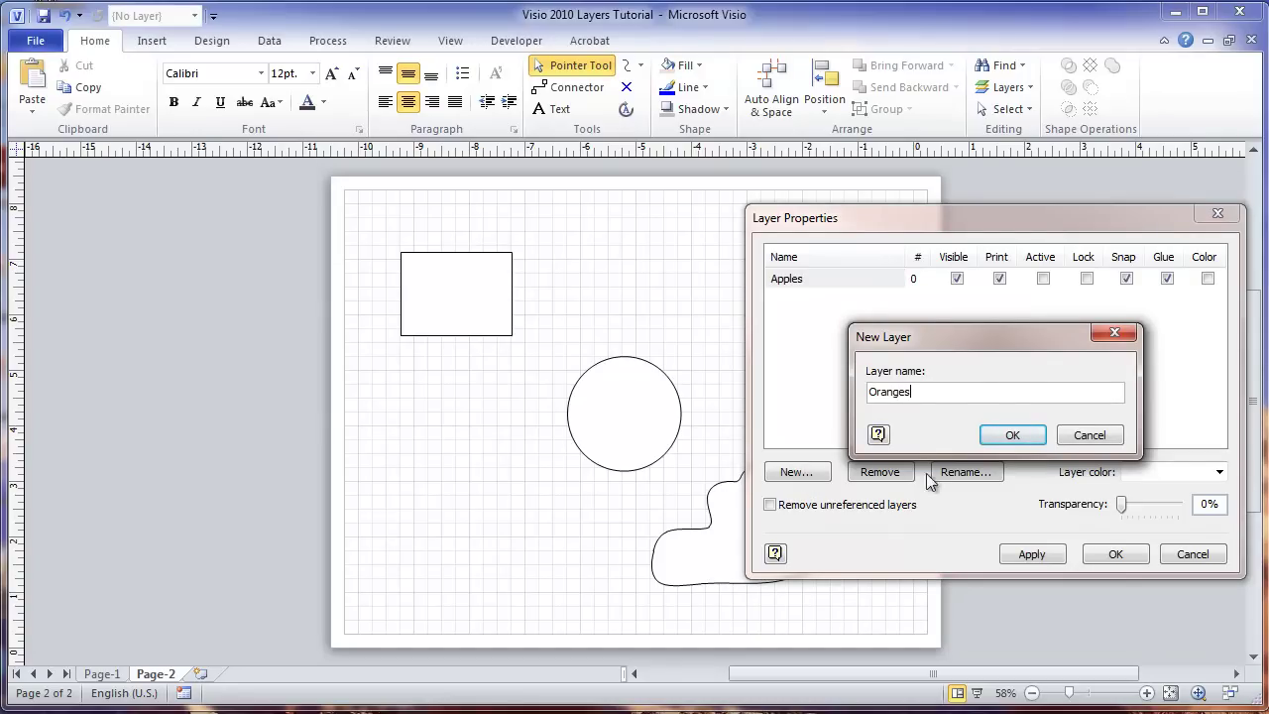
left_click(997, 432)
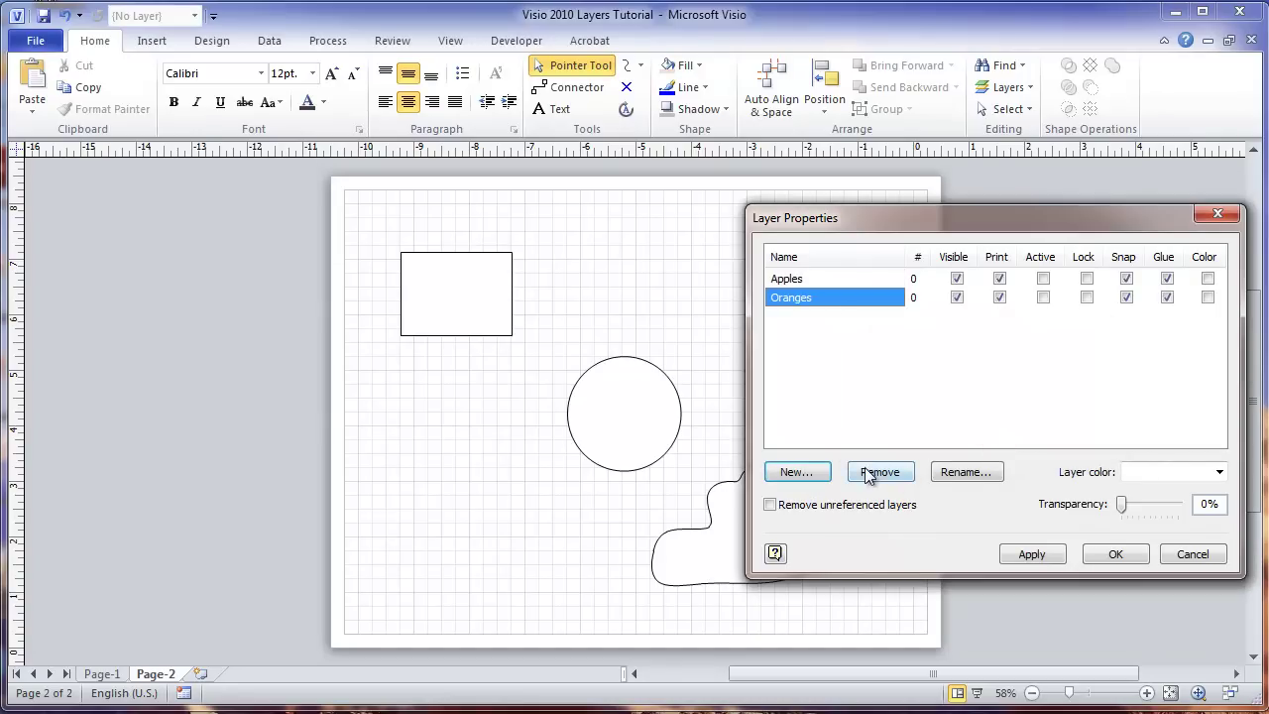
left_click(818, 474)
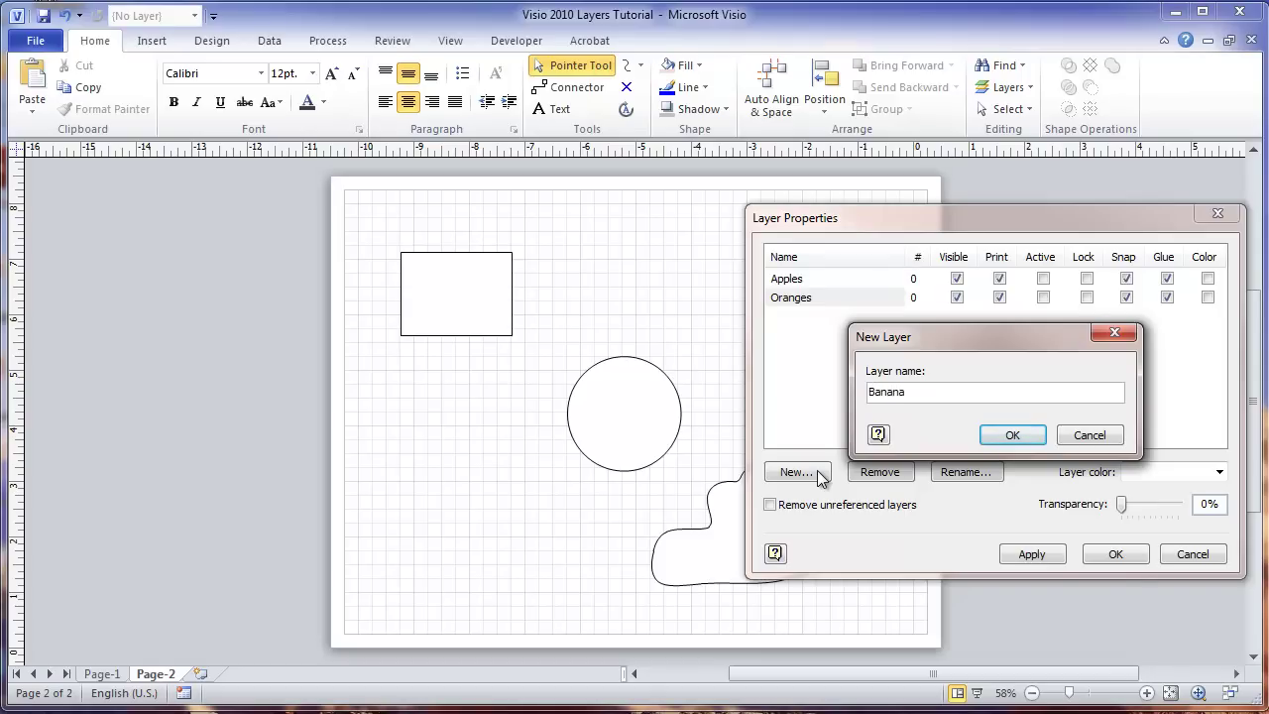
left_click(999, 434)
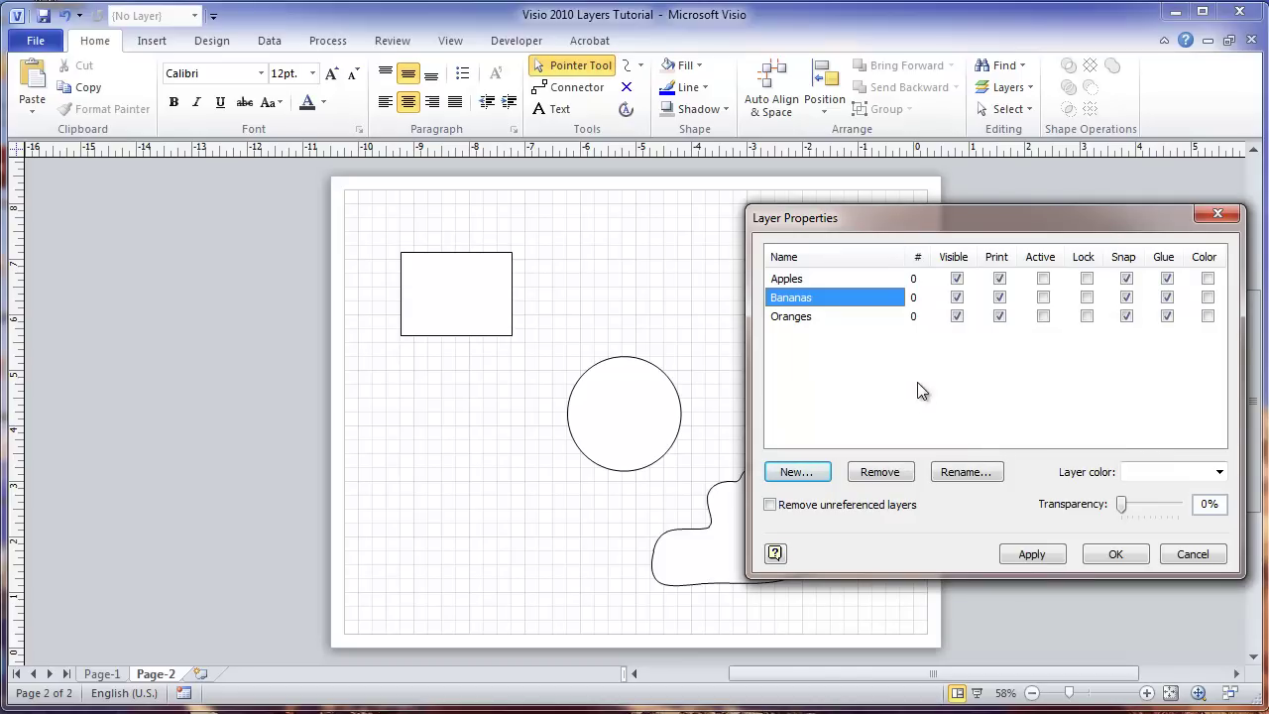
Turn on the layer color for Apples, set it to red (02) and apply the change.
left_click(1208, 279)
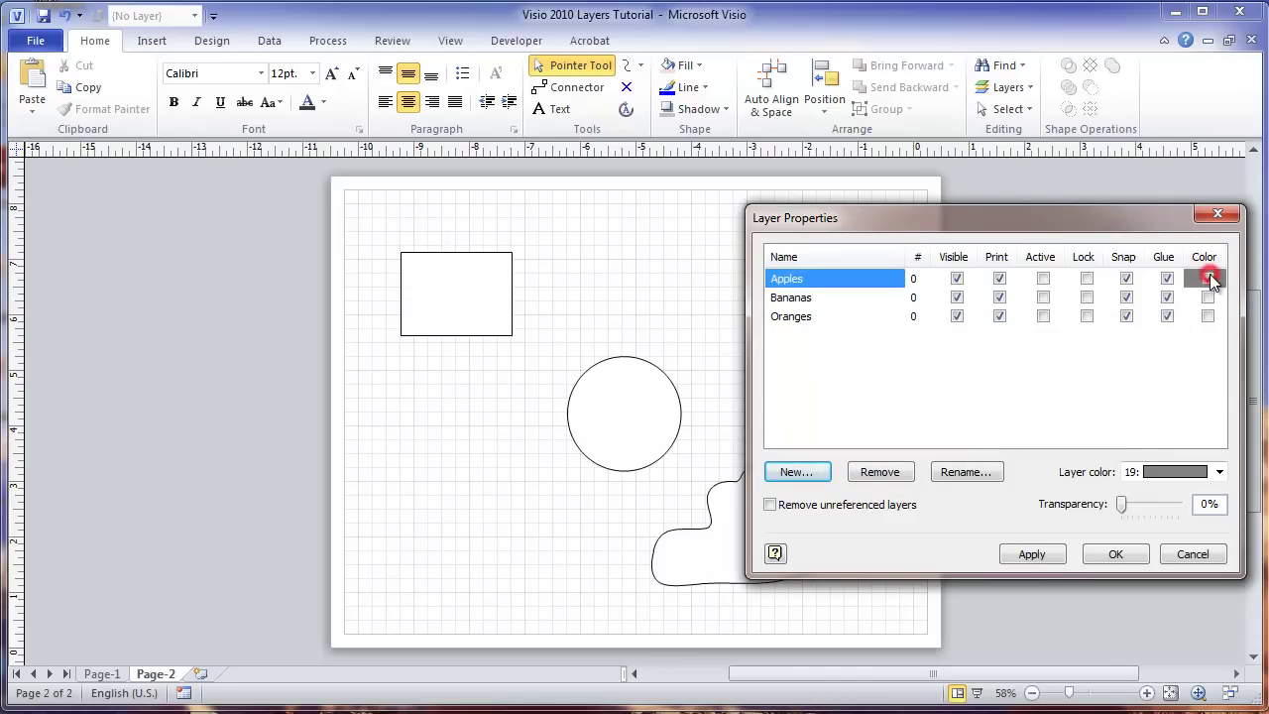
left_click(1219, 473)
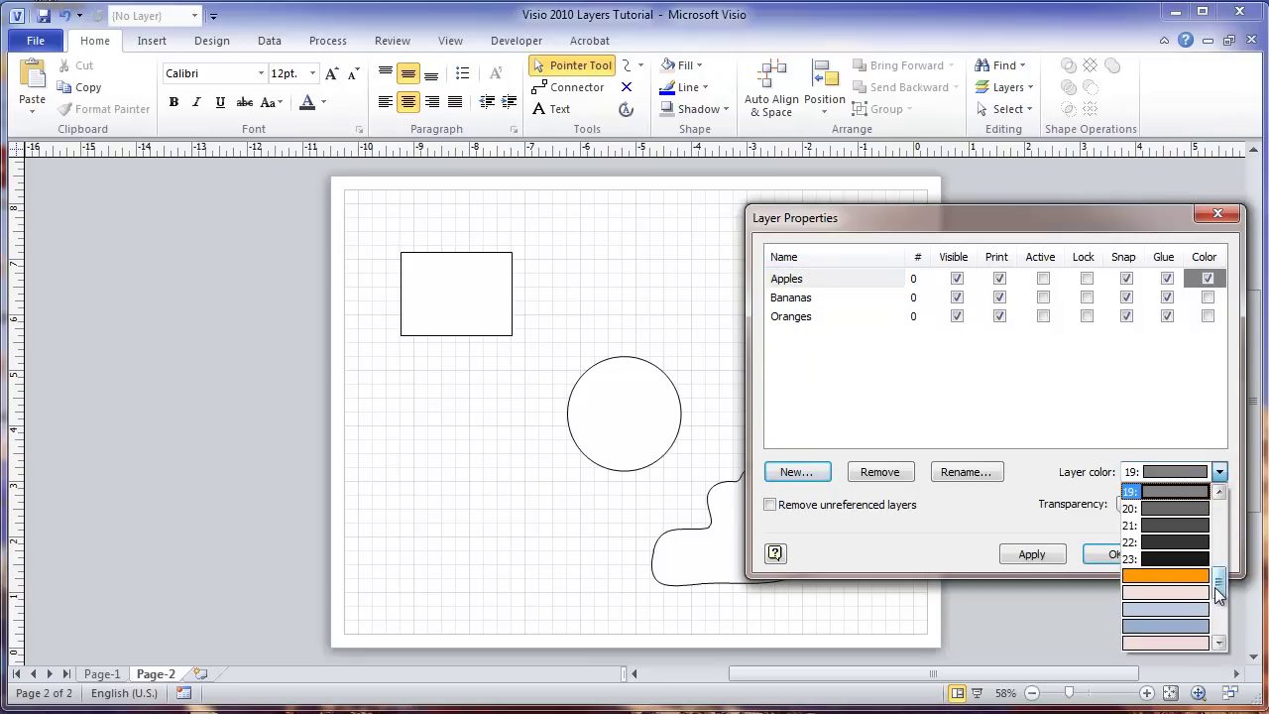
left_click_drag(1218, 595, 1217, 501)
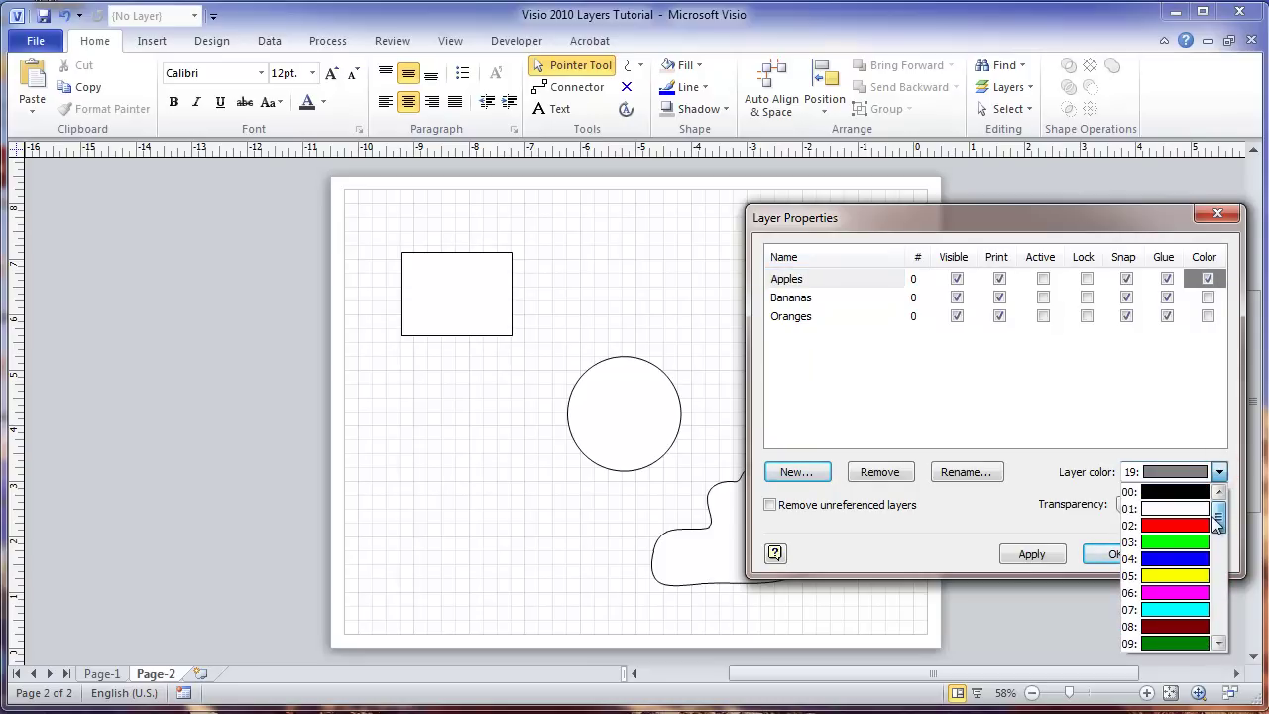
left_click(1189, 525)
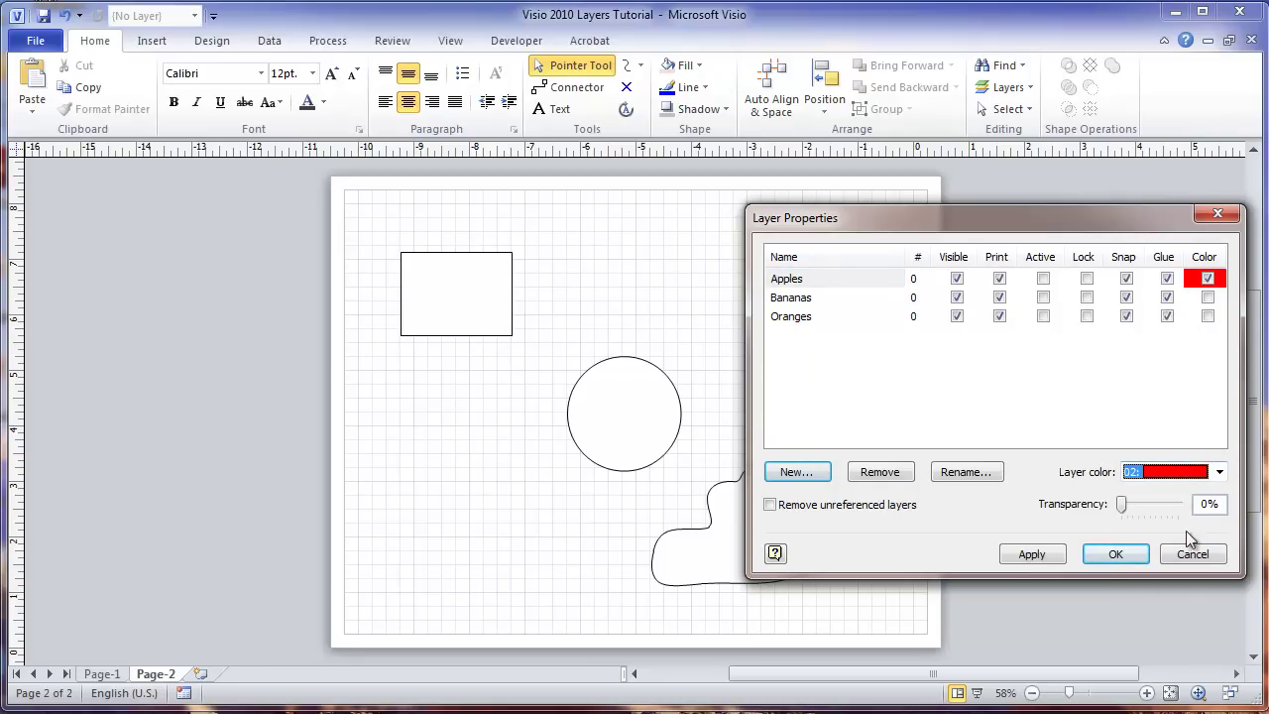
left_click(1059, 558)
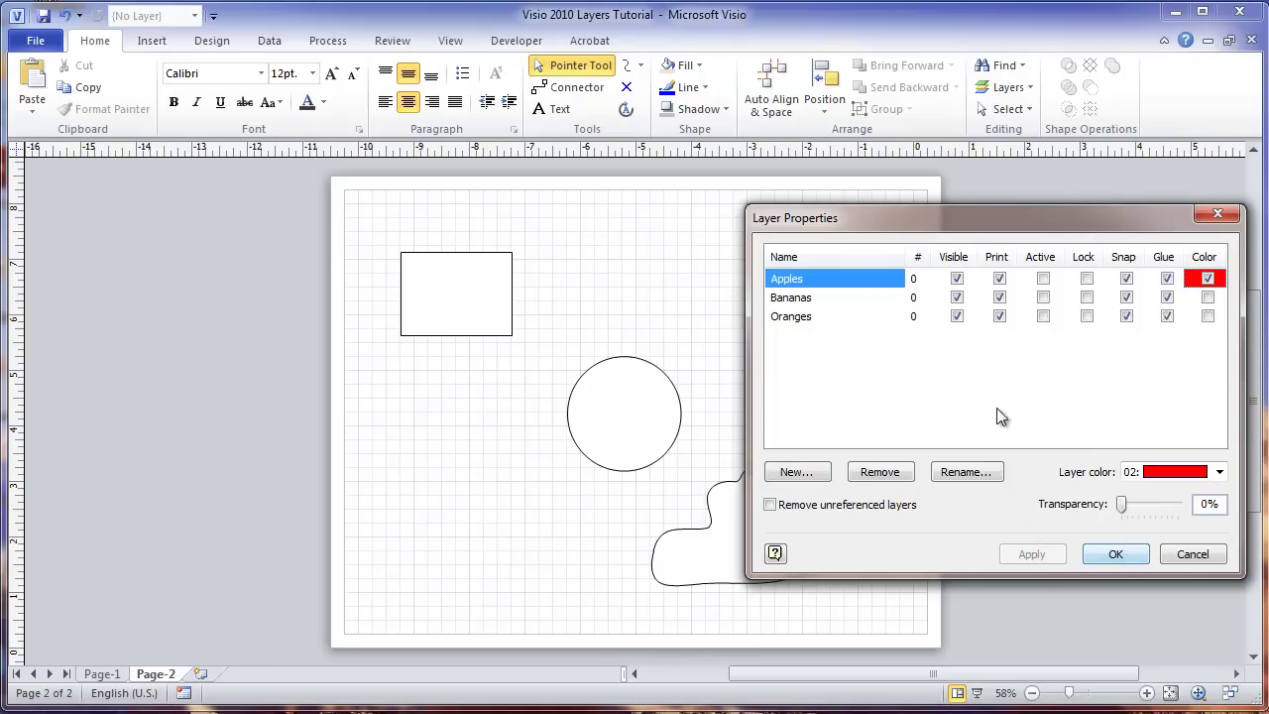
Turn on the layer color for Bananas and set it to yellow (05).
left_click(1208, 297)
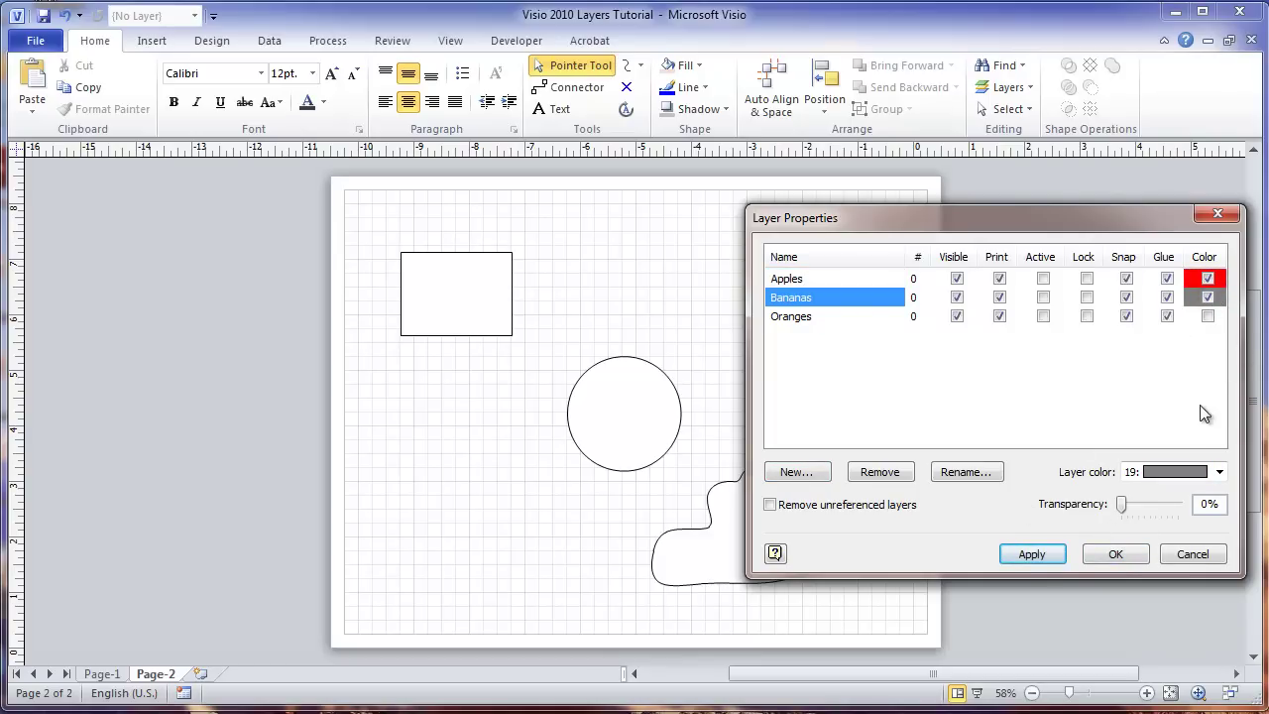
left_click(1219, 473)
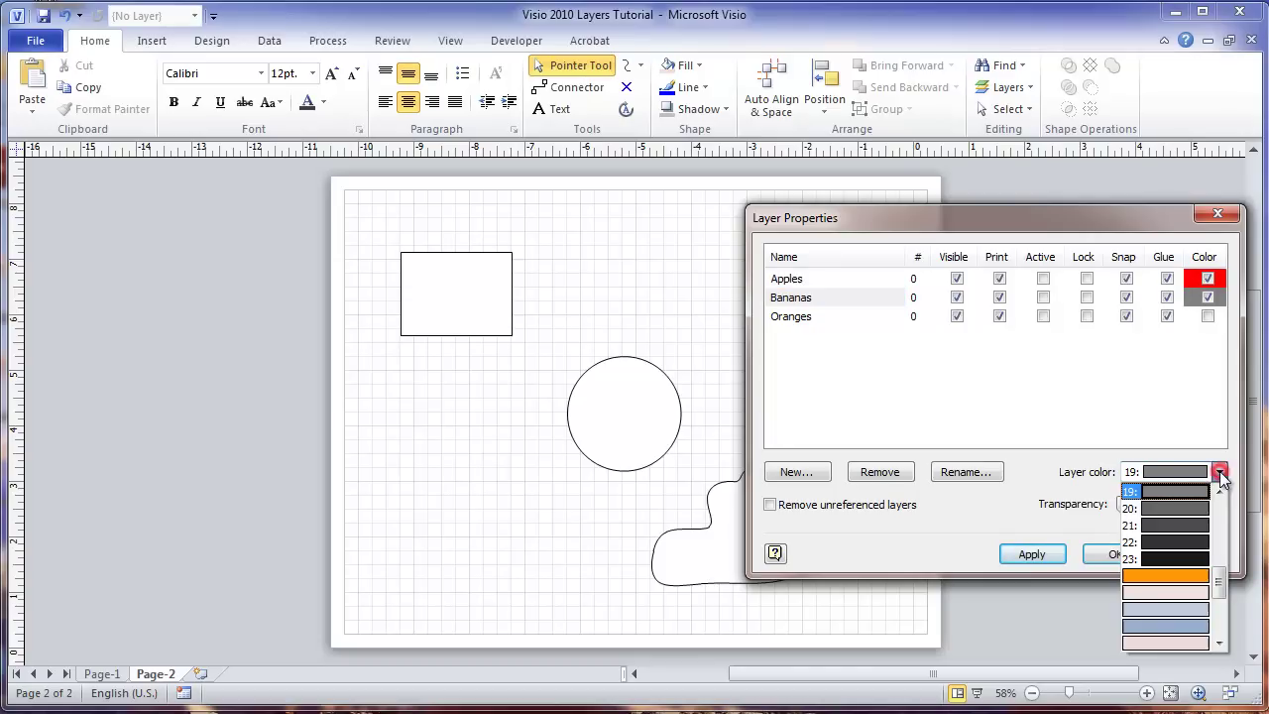
left_click_drag(1223, 588, 1218, 541)
left_click(1179, 559)
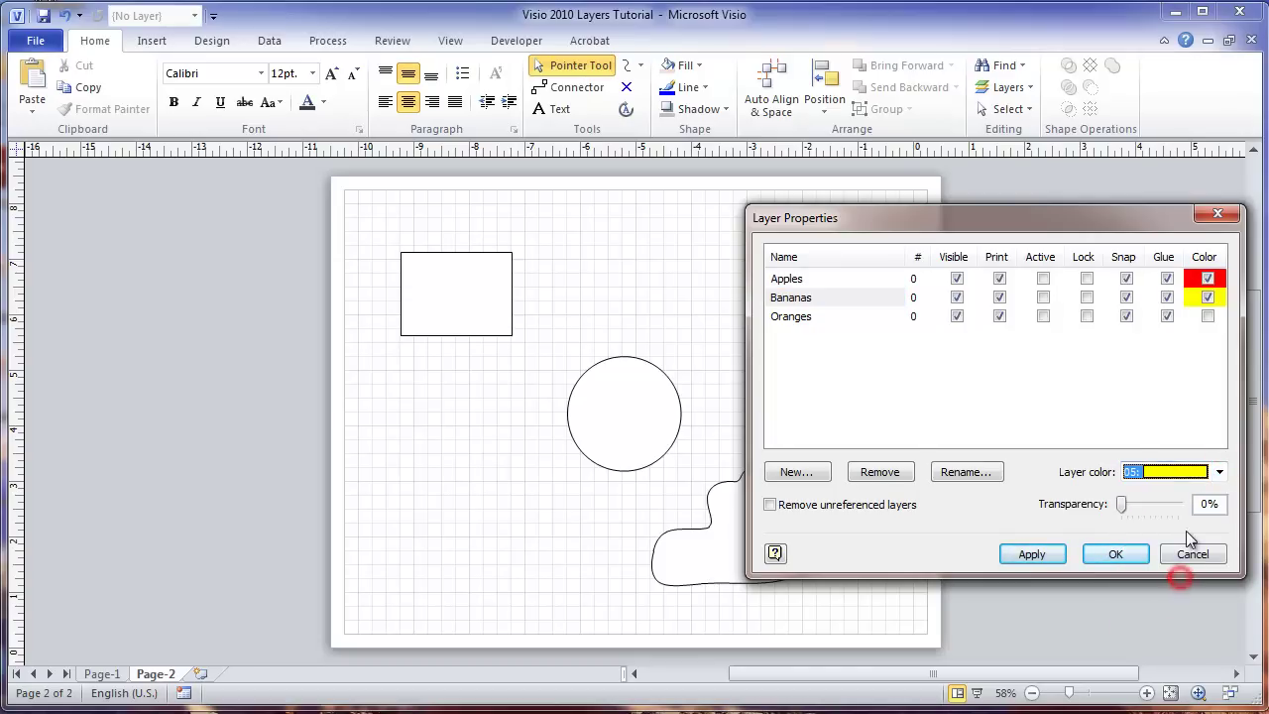
Change the Bananas layer color to a custom darker yellow with RGB values 215, 215, 0.
left_click(1219, 472)
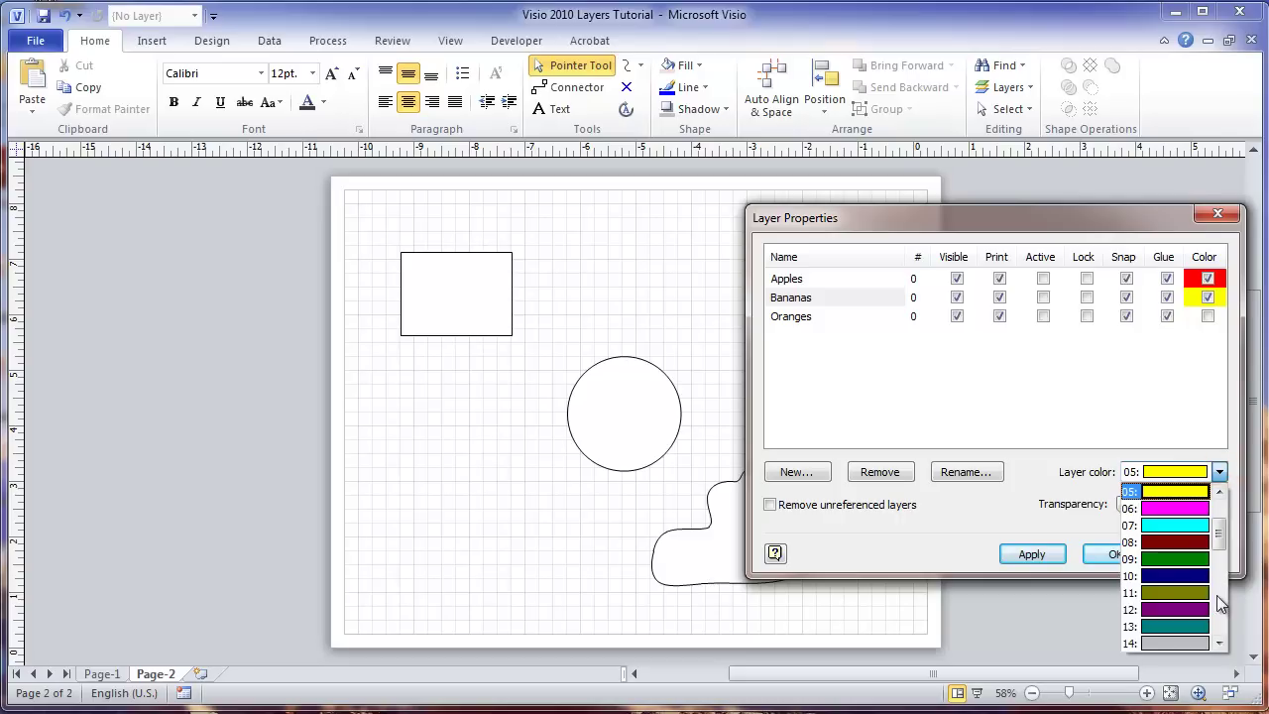
left_click_drag(1225, 547, 1221, 644)
left_click(1150, 643)
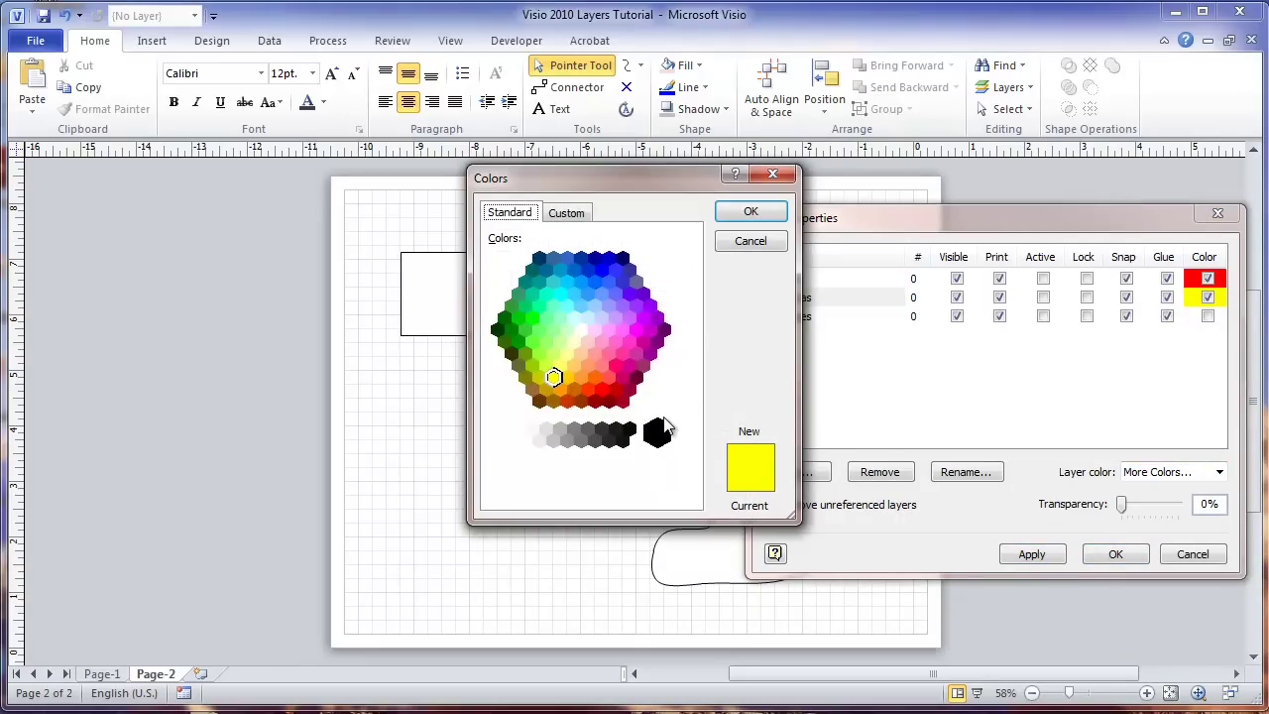
left_click(567, 214)
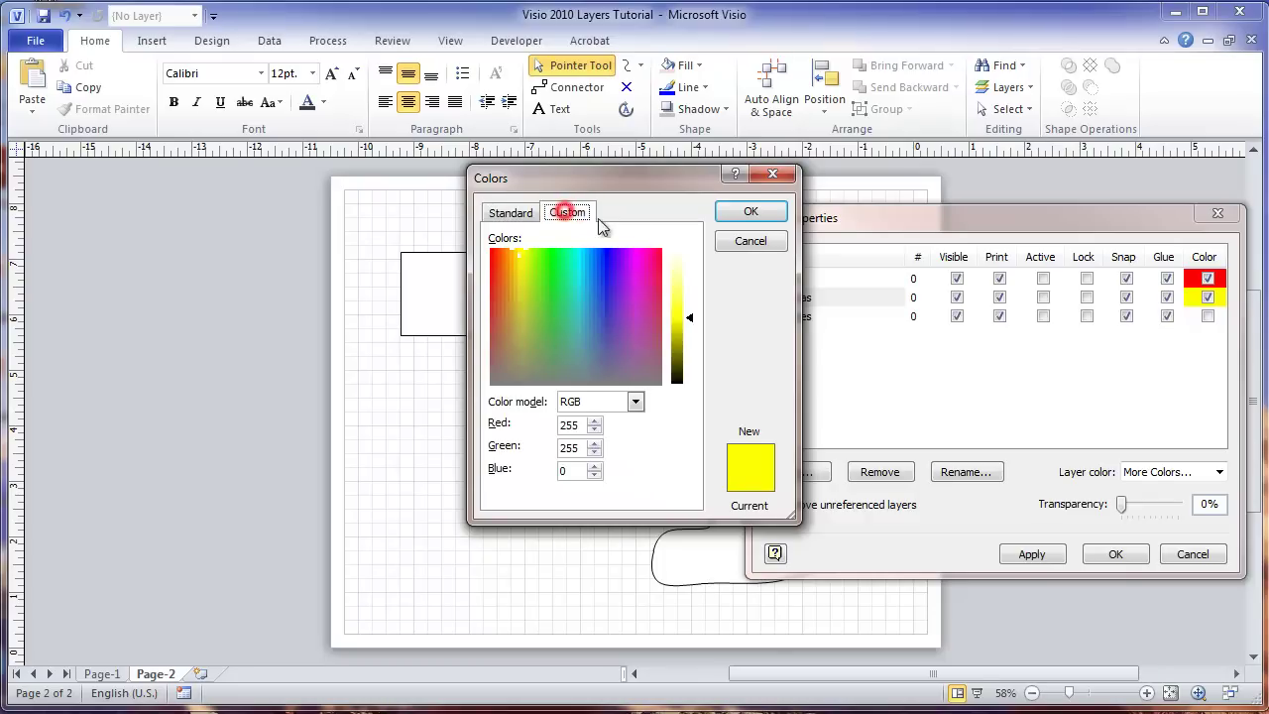
left_click(688, 325)
left_click_drag(689, 325, 689, 330)
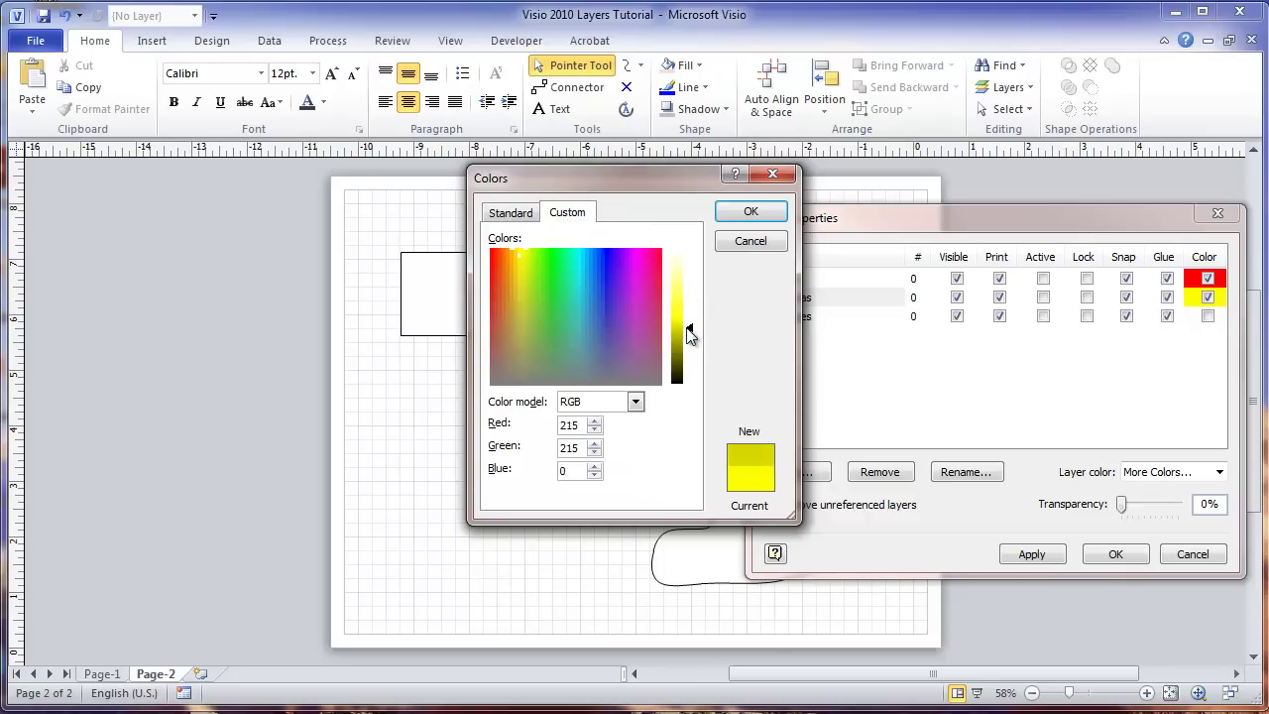
left_click(736, 216)
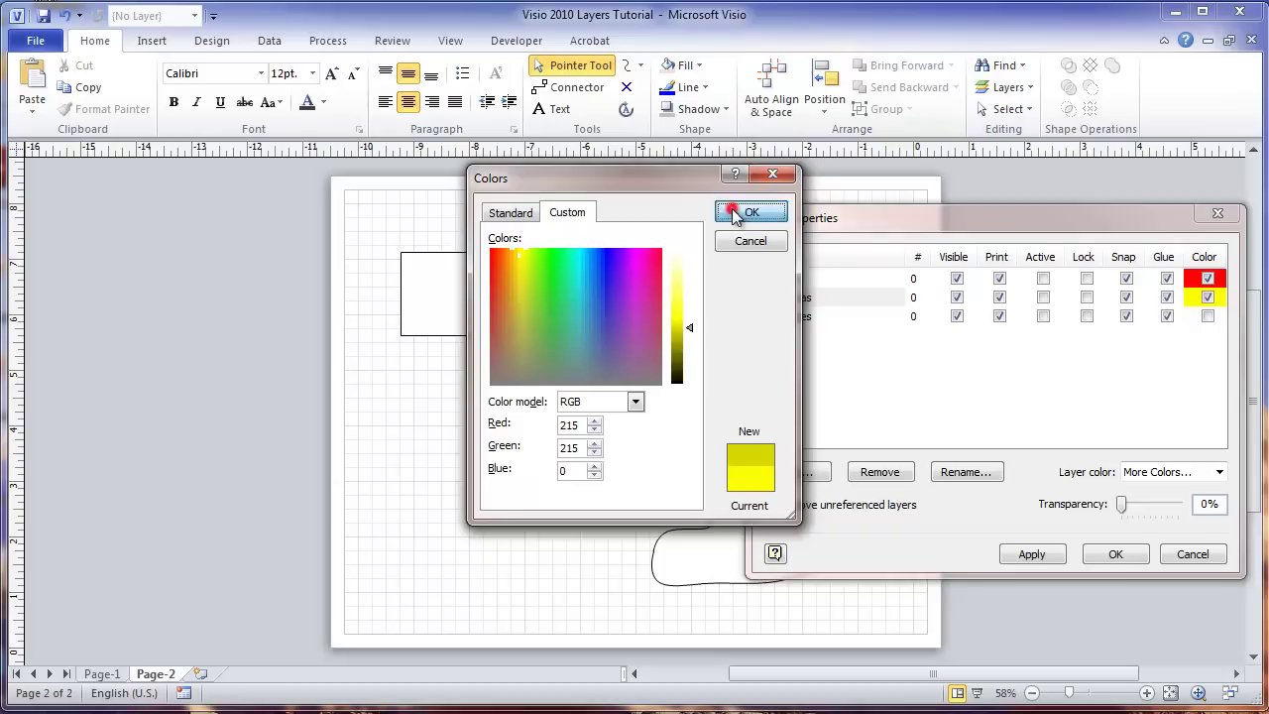
Turn on the layer color for Oranges and set it to the orange swatch.
left_click(1208, 316)
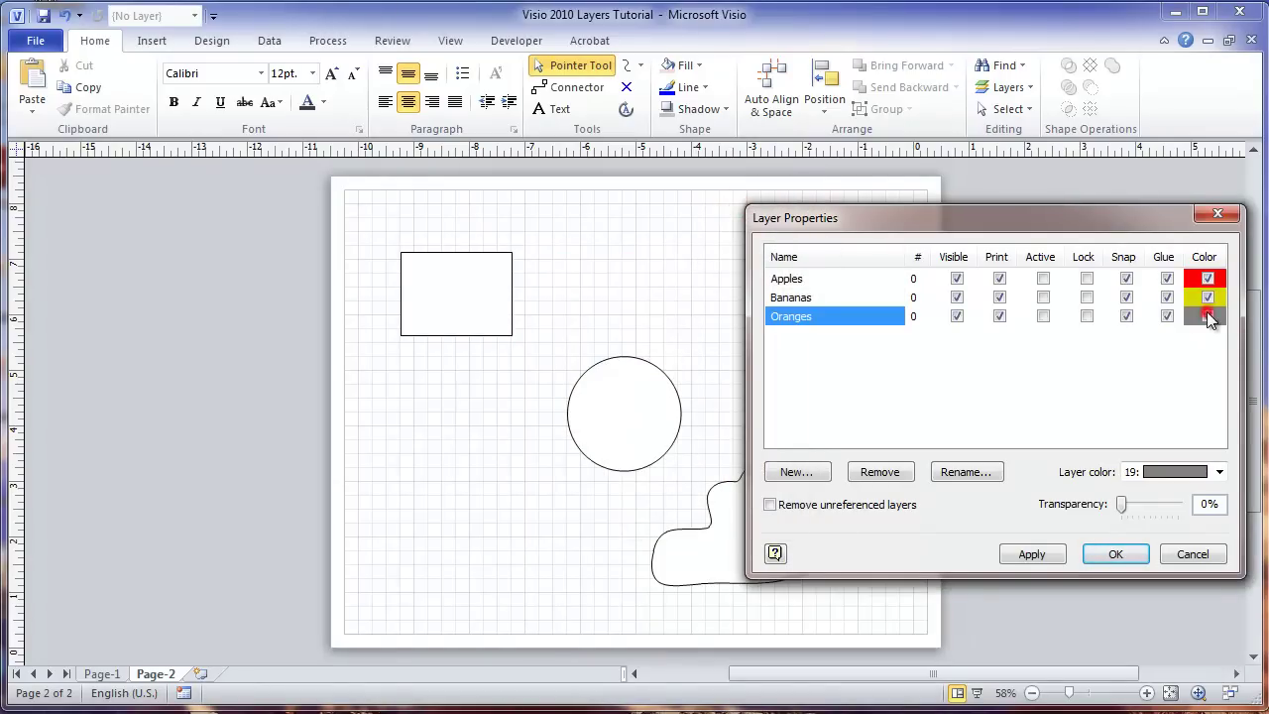
left_click(1219, 472)
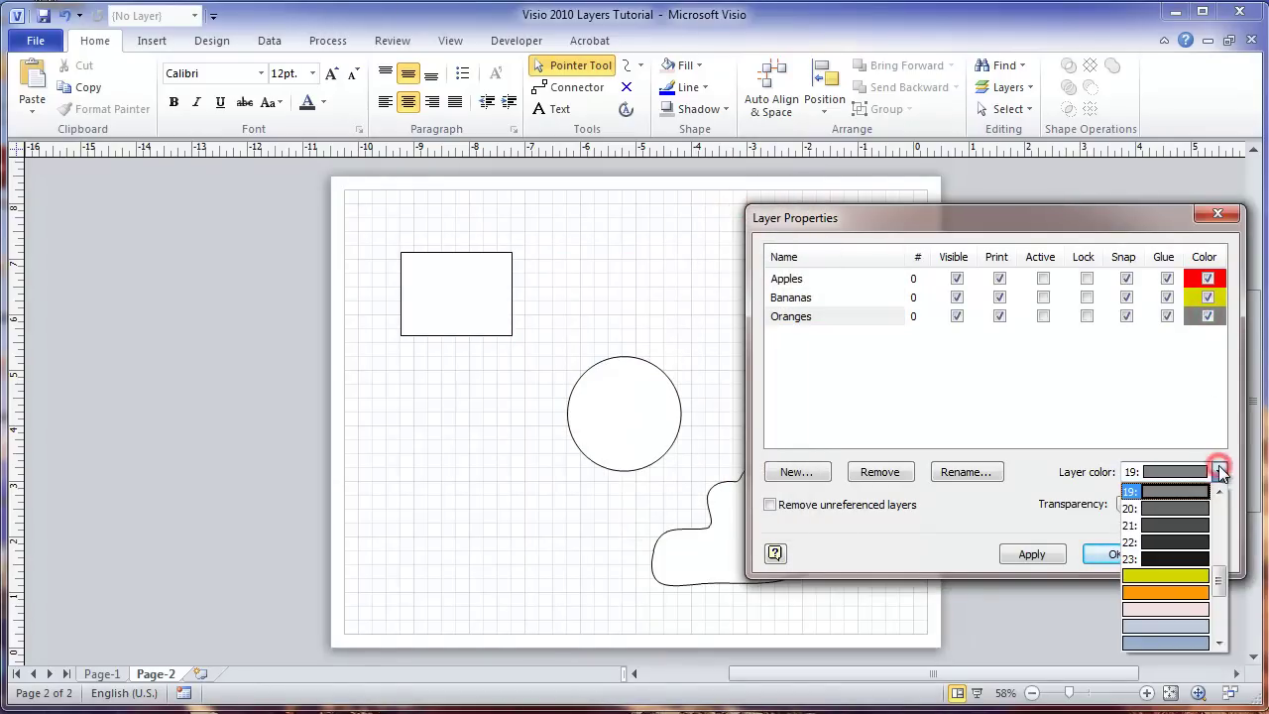
left_click(1179, 590)
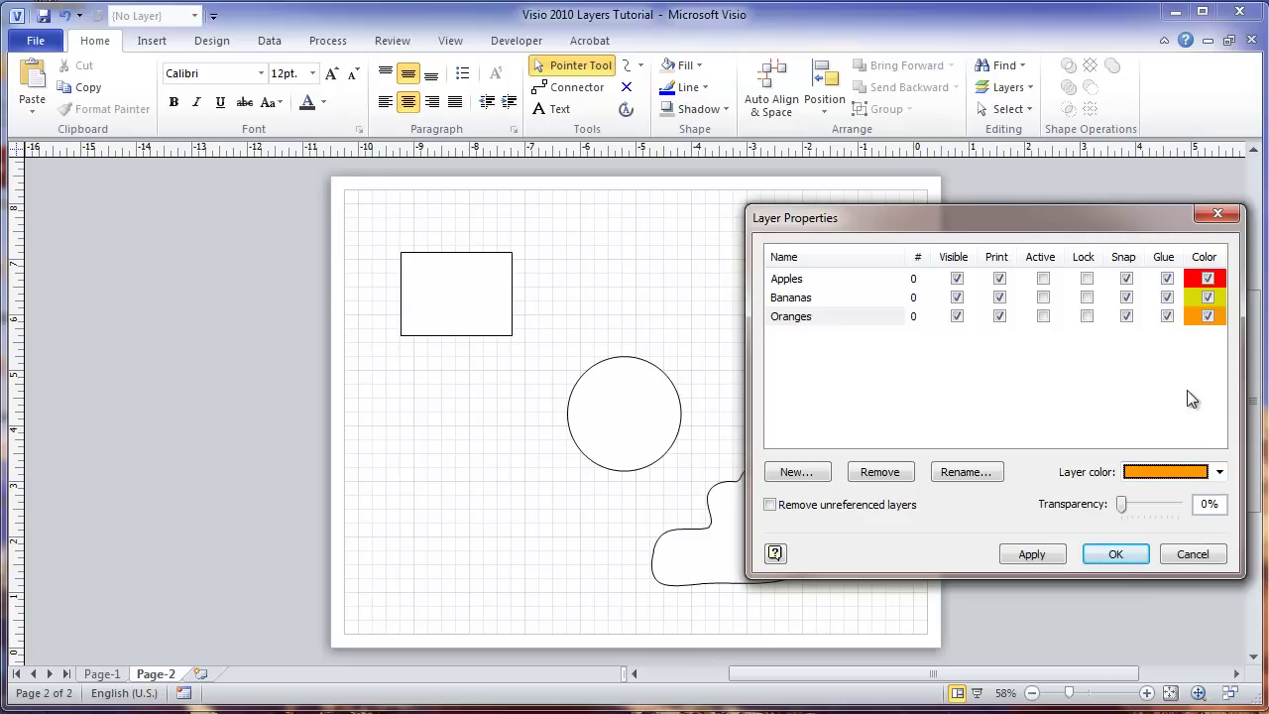
Change the Oranges layer color to a slightly lighter orange from the standard color palette and confirm the layer properties.
left_click(1221, 473)
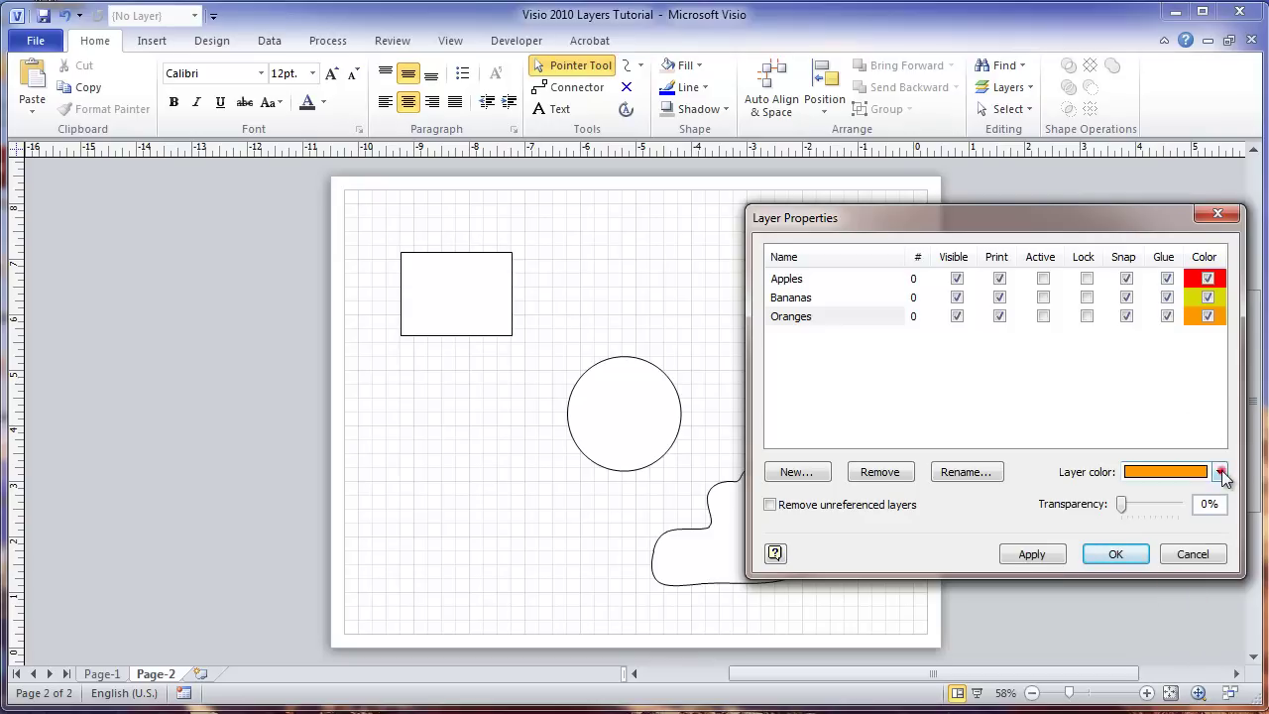
scroll(1222, 600, "down", 2)
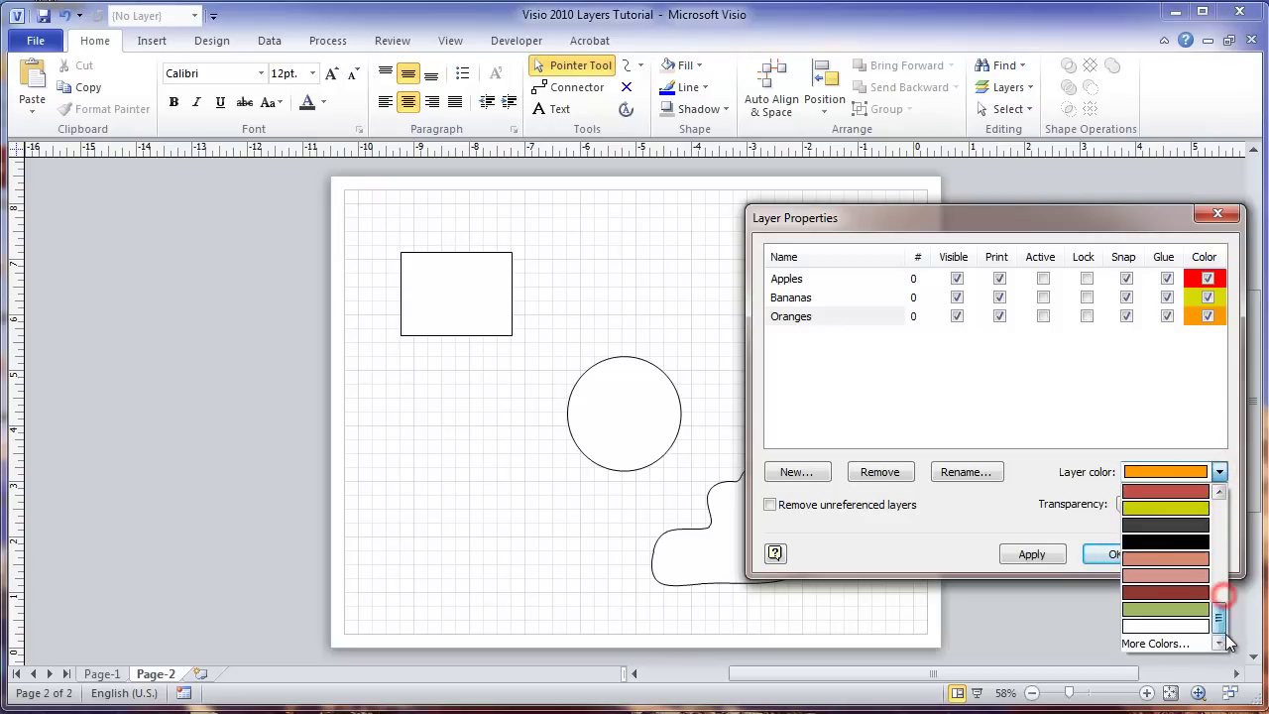
left_click(1180, 644)
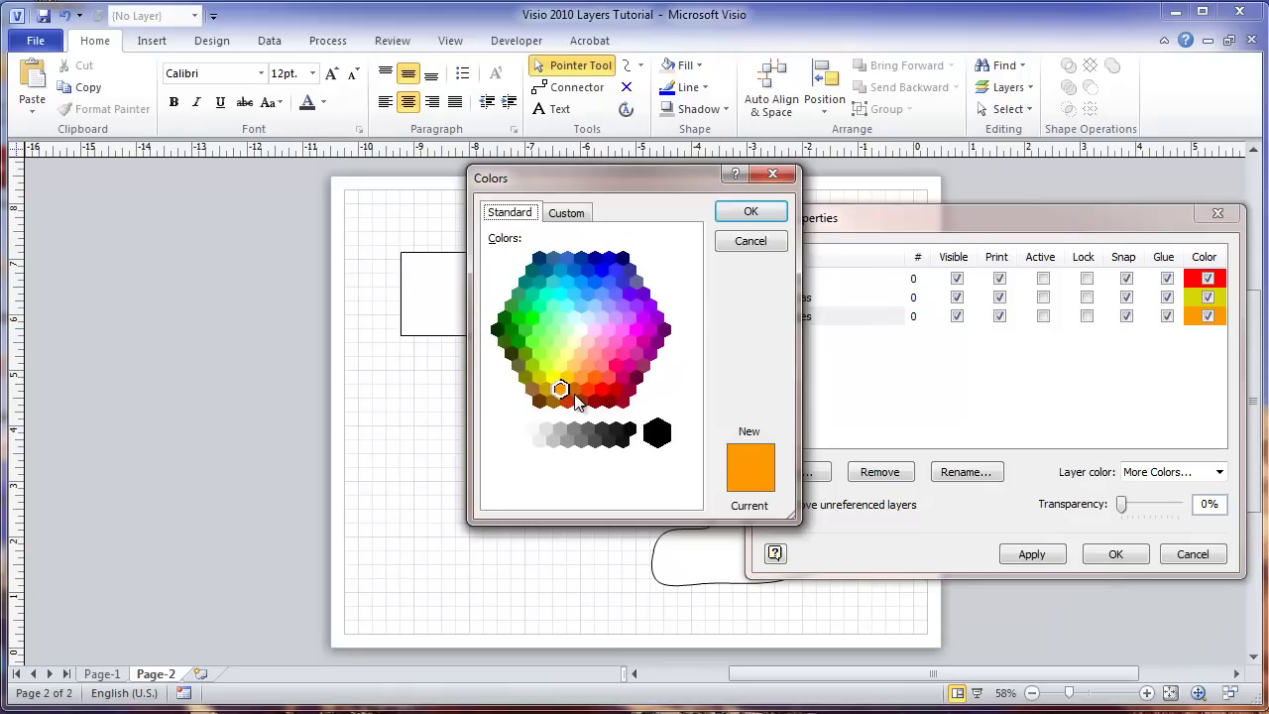
left_click(580, 377)
left_click(748, 213)
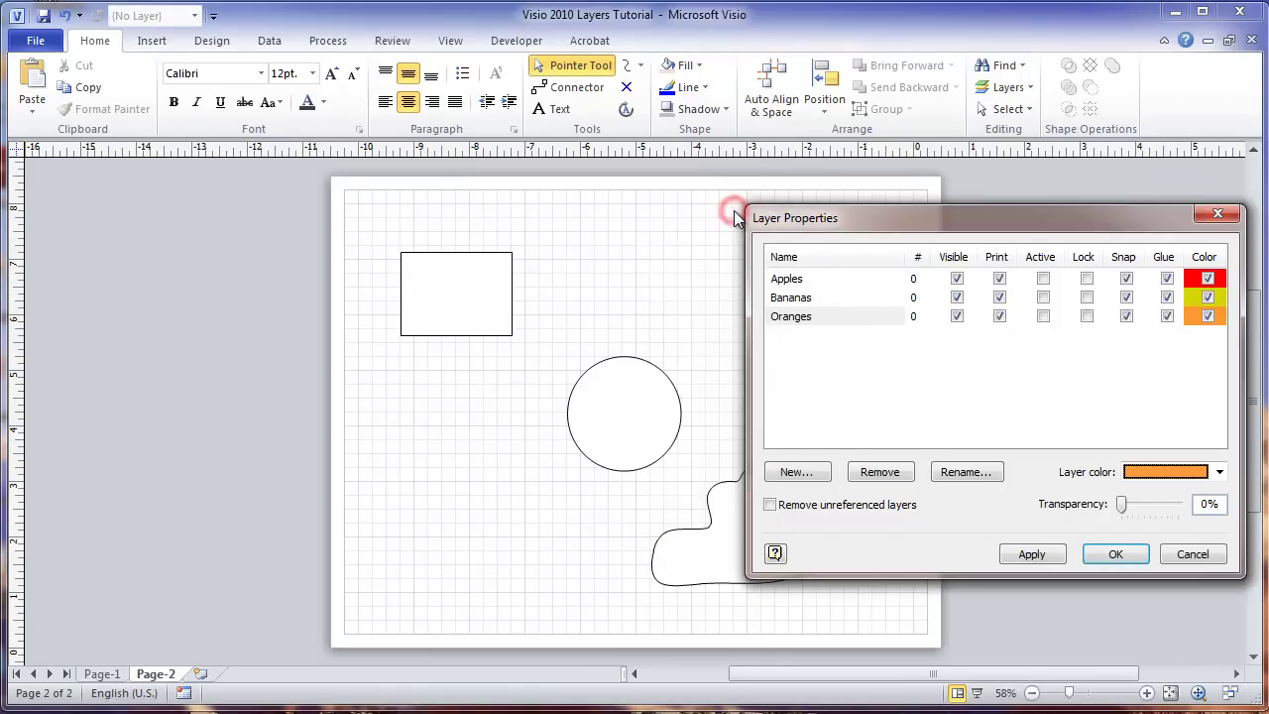
left_click(1098, 553)
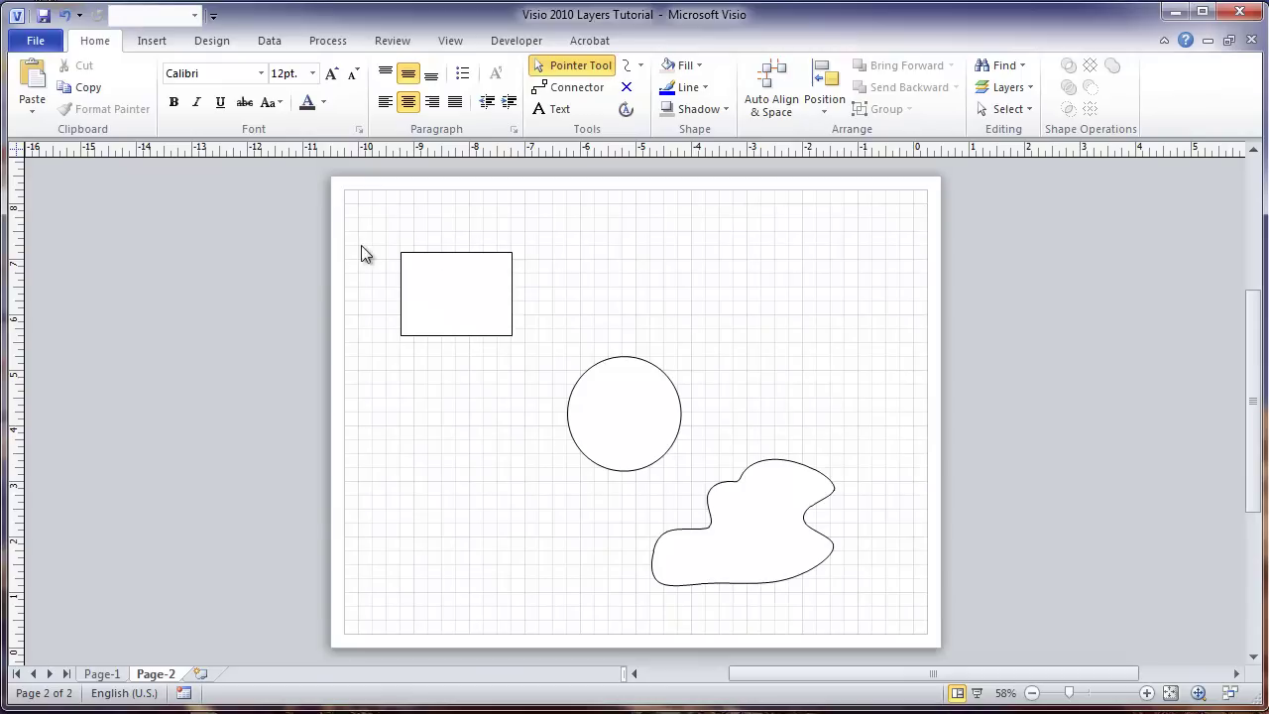
Assign the rectangle to the Apples layer.
left_click(473, 262)
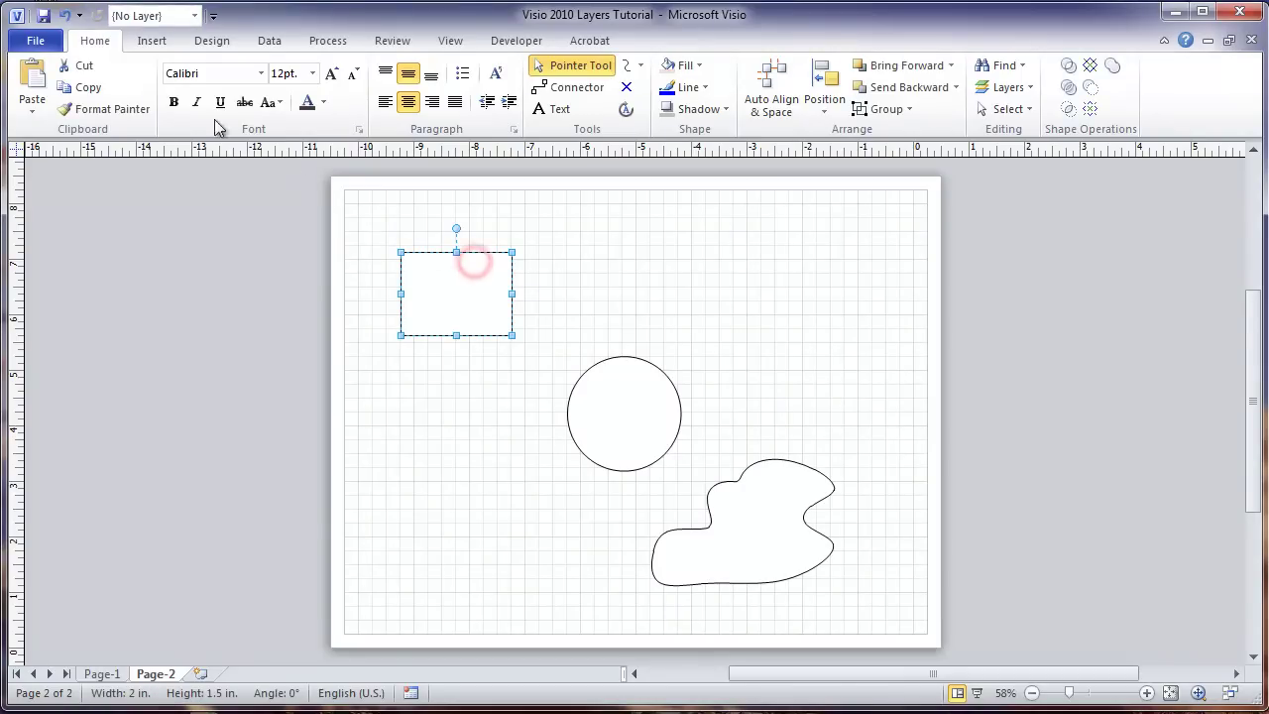
left_click(195, 16)
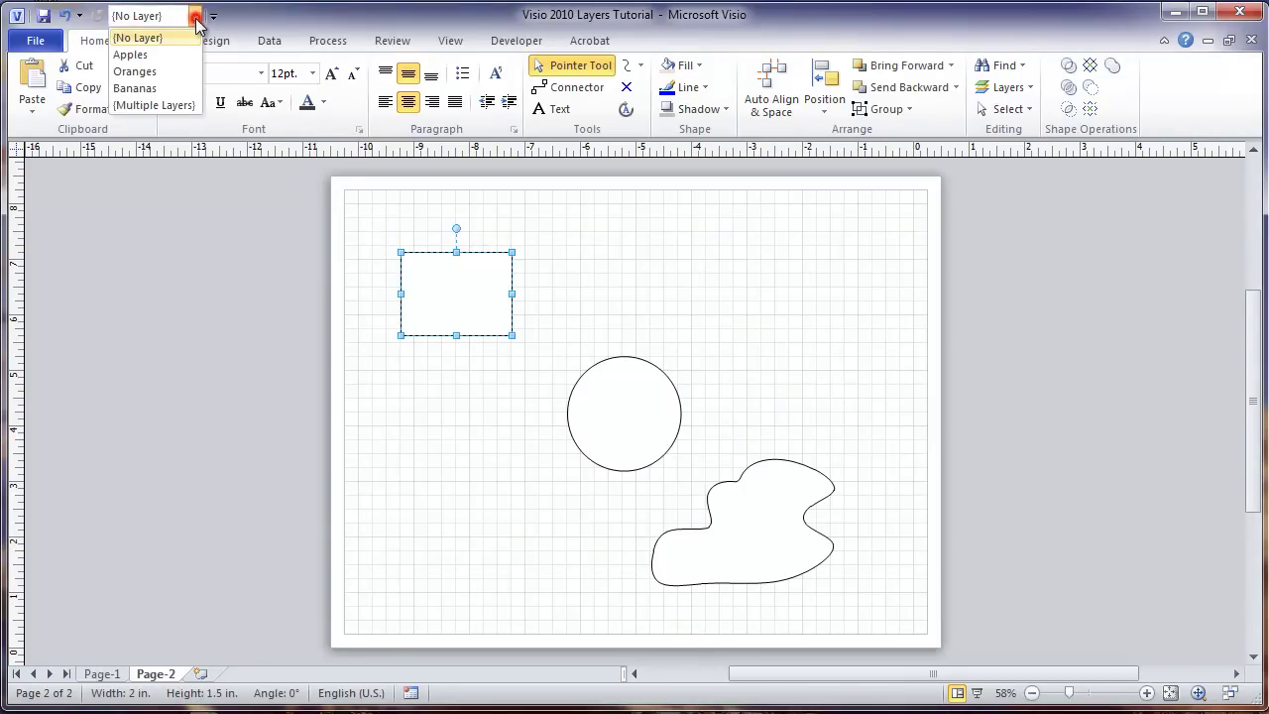
left_click(135, 55)
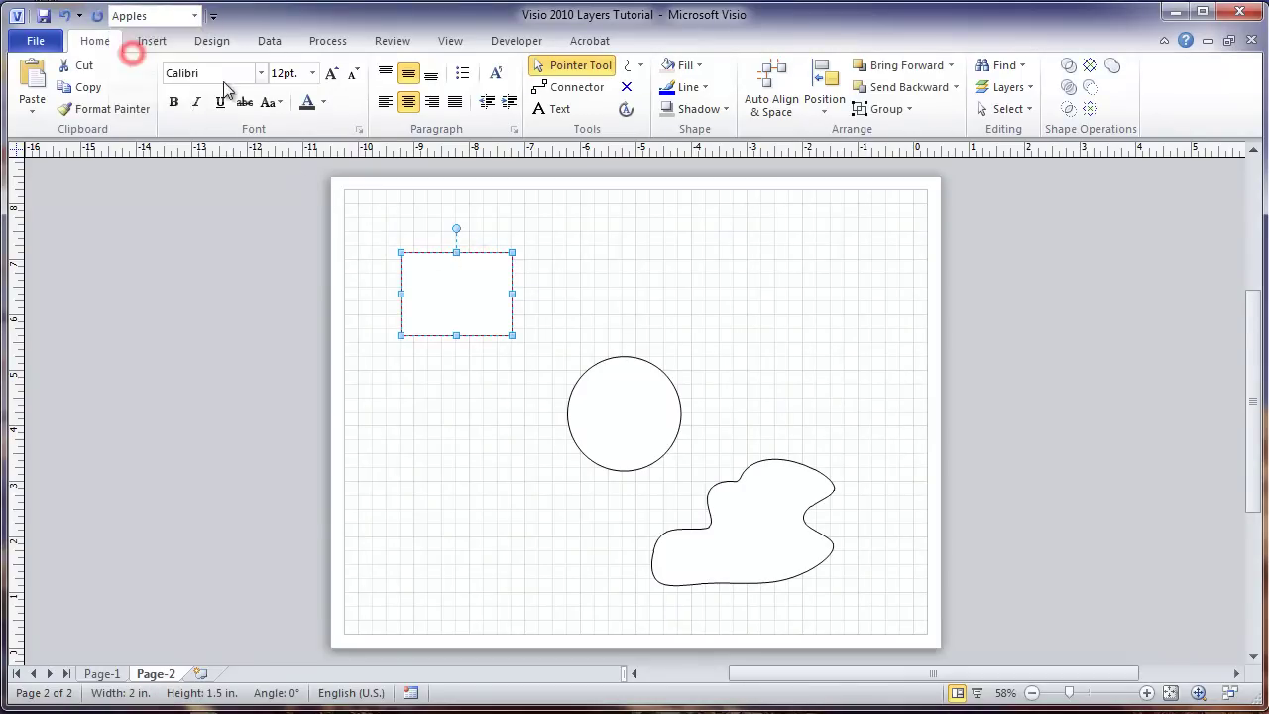
Assign the circle to the Oranges layer.
left_click(585, 365)
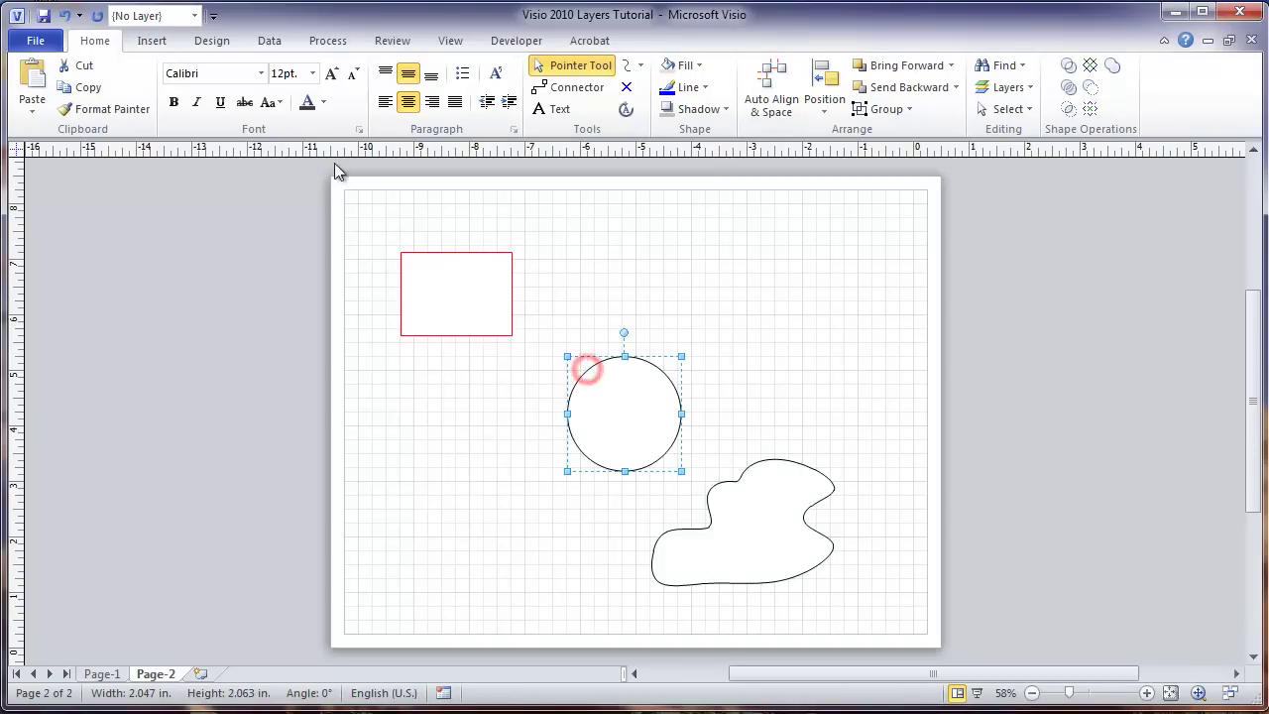
left_click(195, 16)
left_click(143, 71)
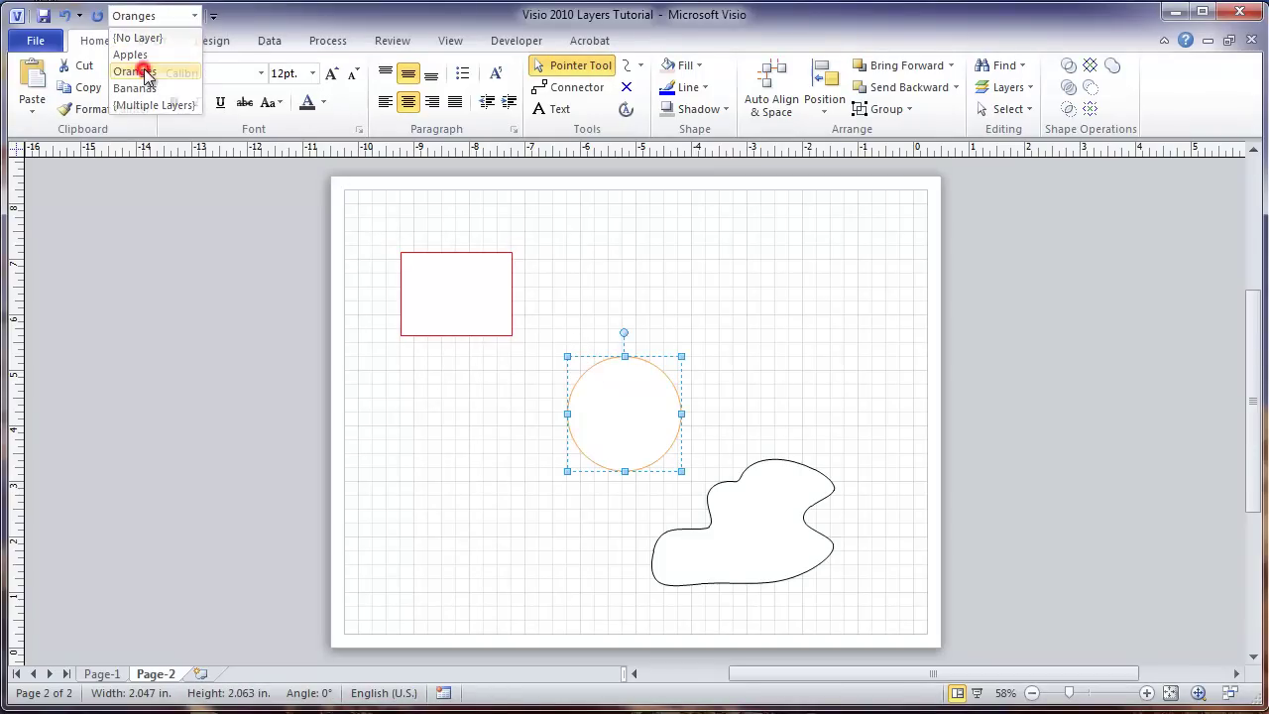
Assign the freeform shape to the Bananas layer and clear the selection.
left_click(794, 466)
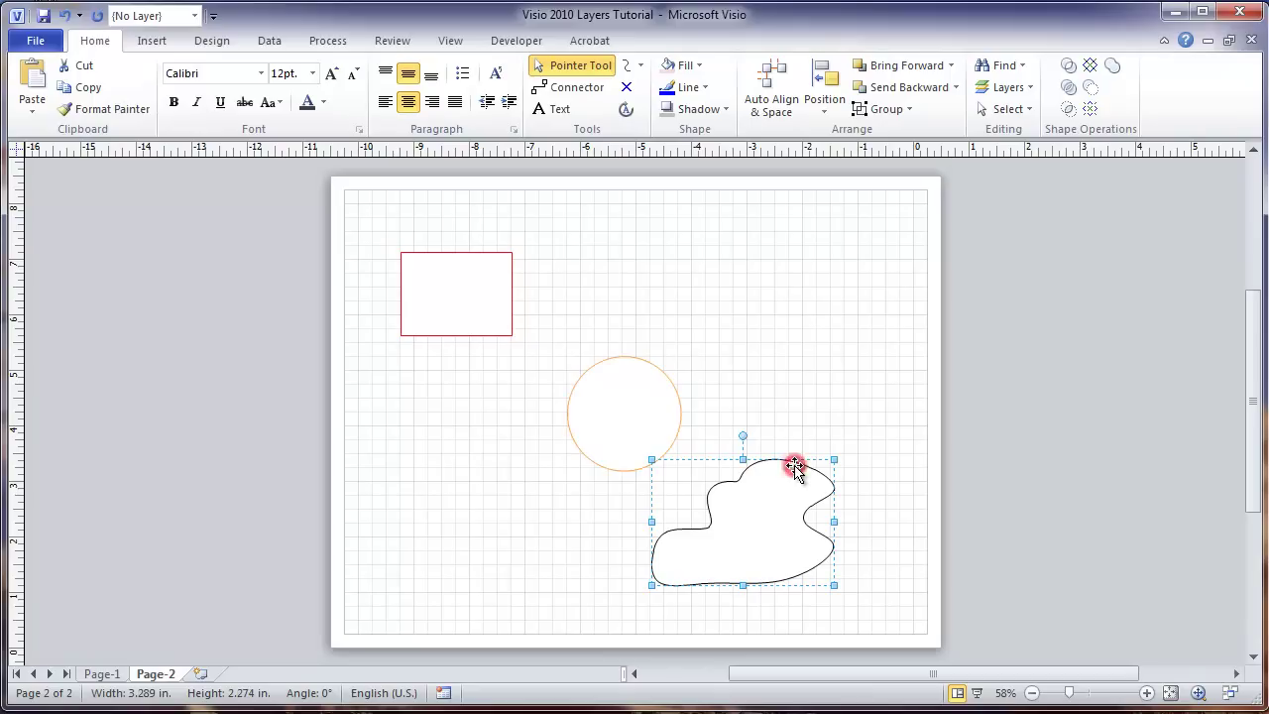
left_click(196, 16)
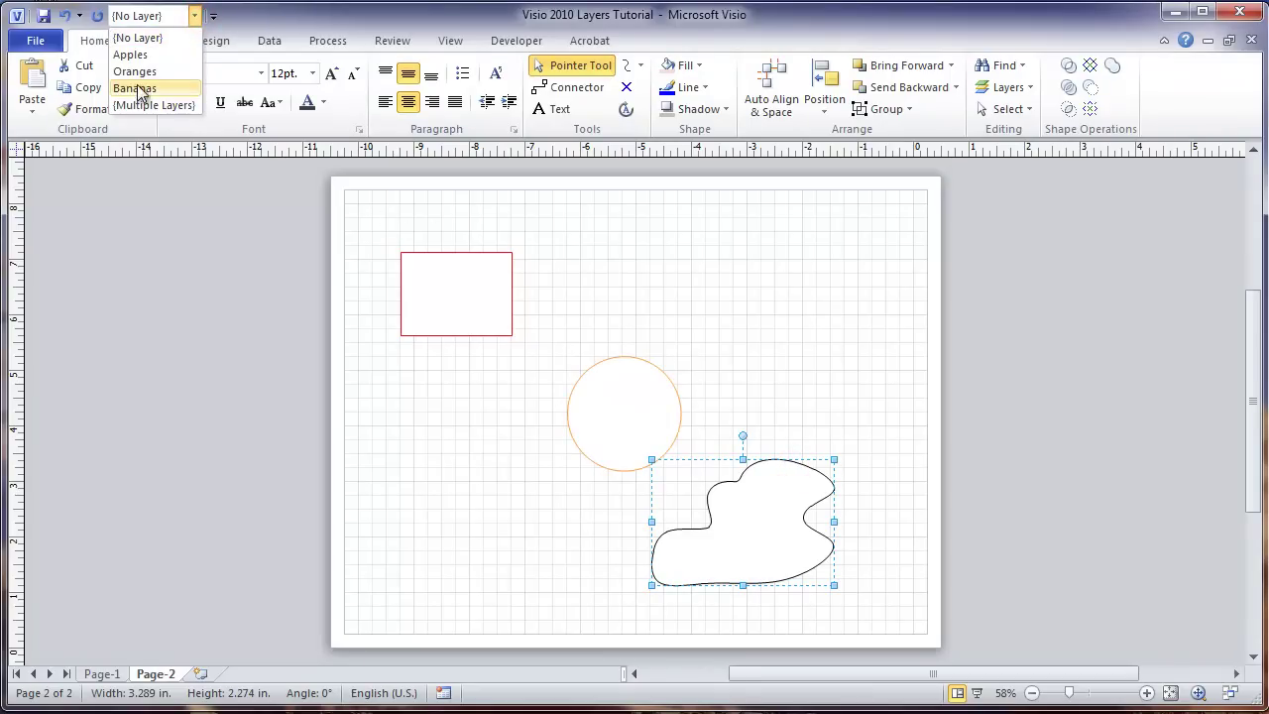
left_click(139, 88)
left_click(810, 343)
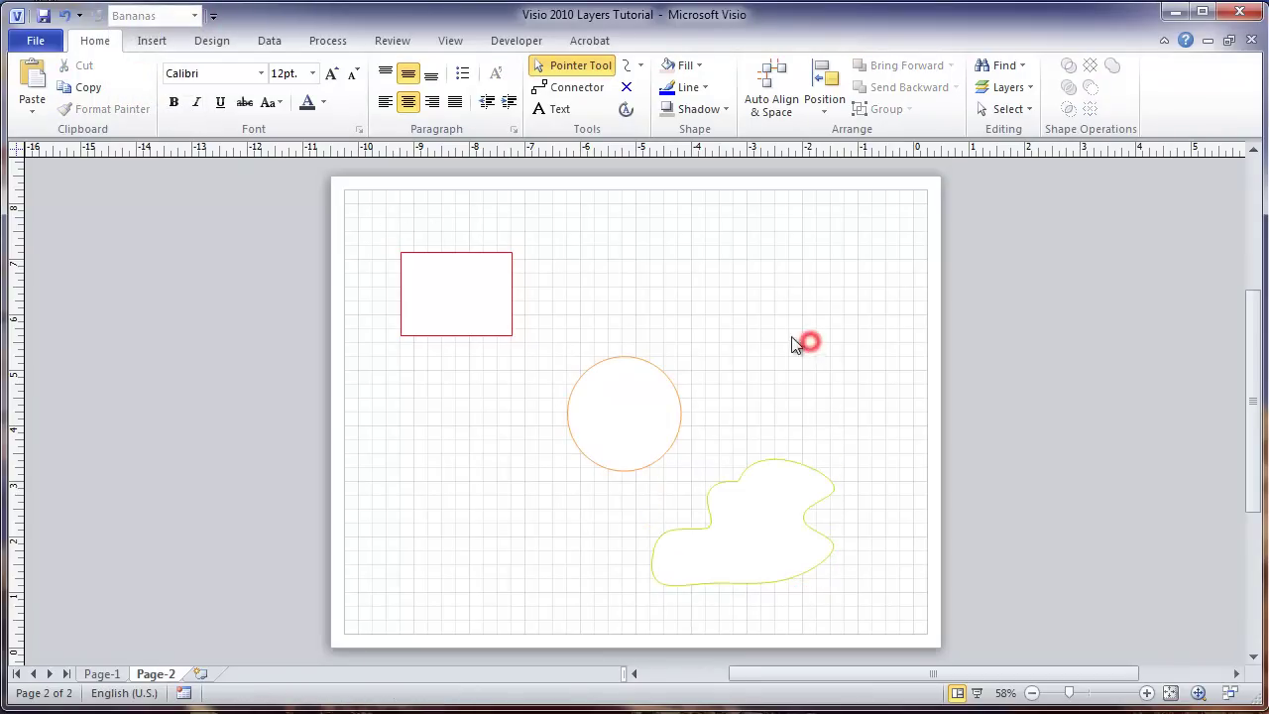
Set the line weight of the rectangle, circle and freeform shape to 4½ pt.
left_click_drag(368, 229, 899, 604)
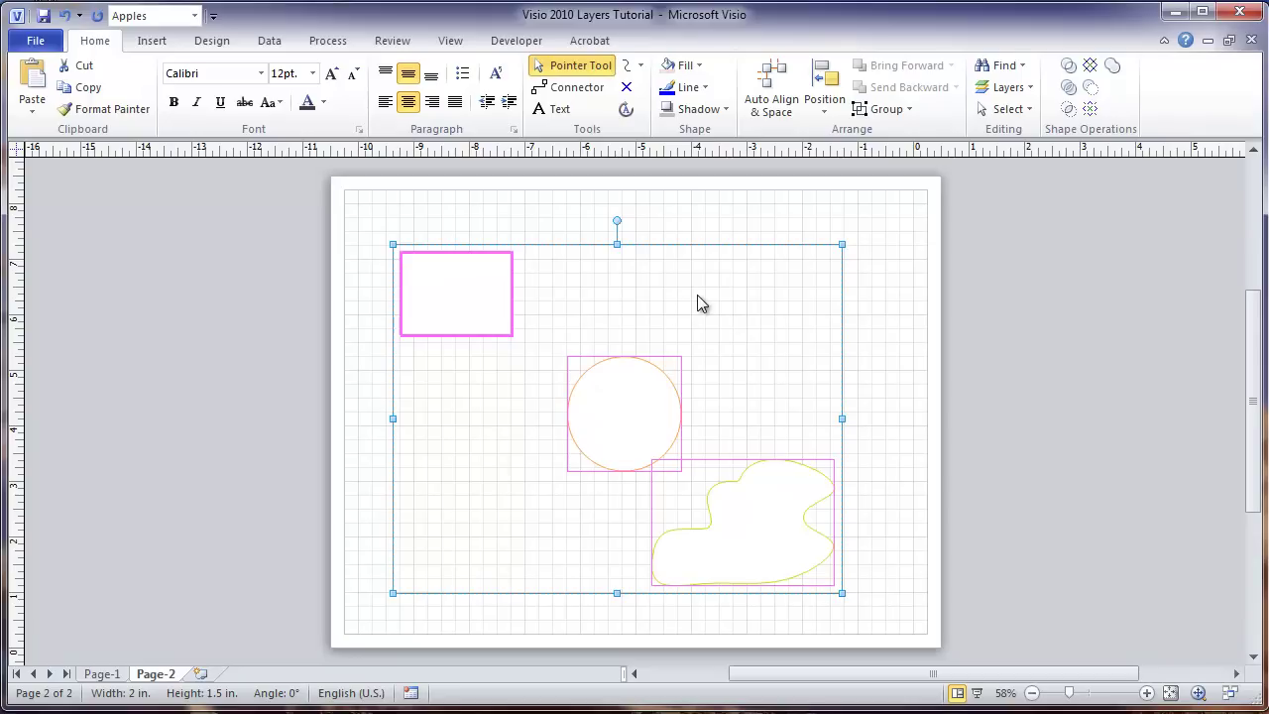
left_click(705, 88)
mouse_move(731, 358)
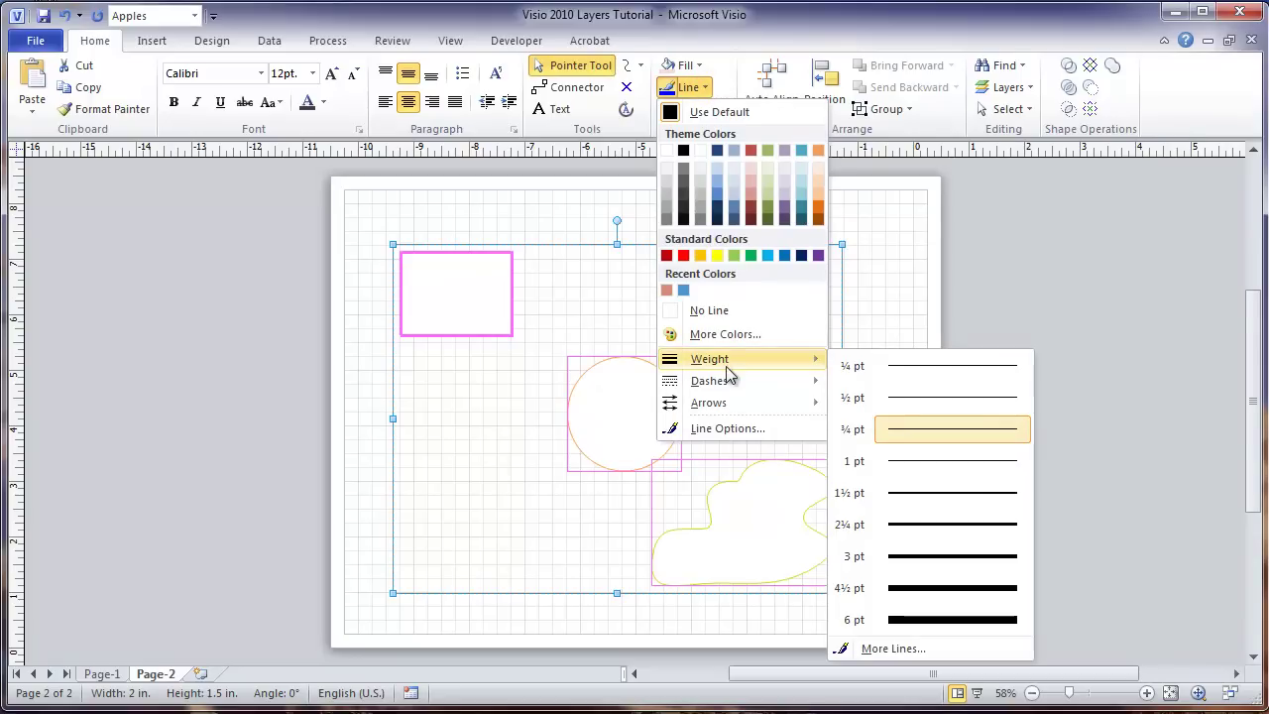
left_click(930, 589)
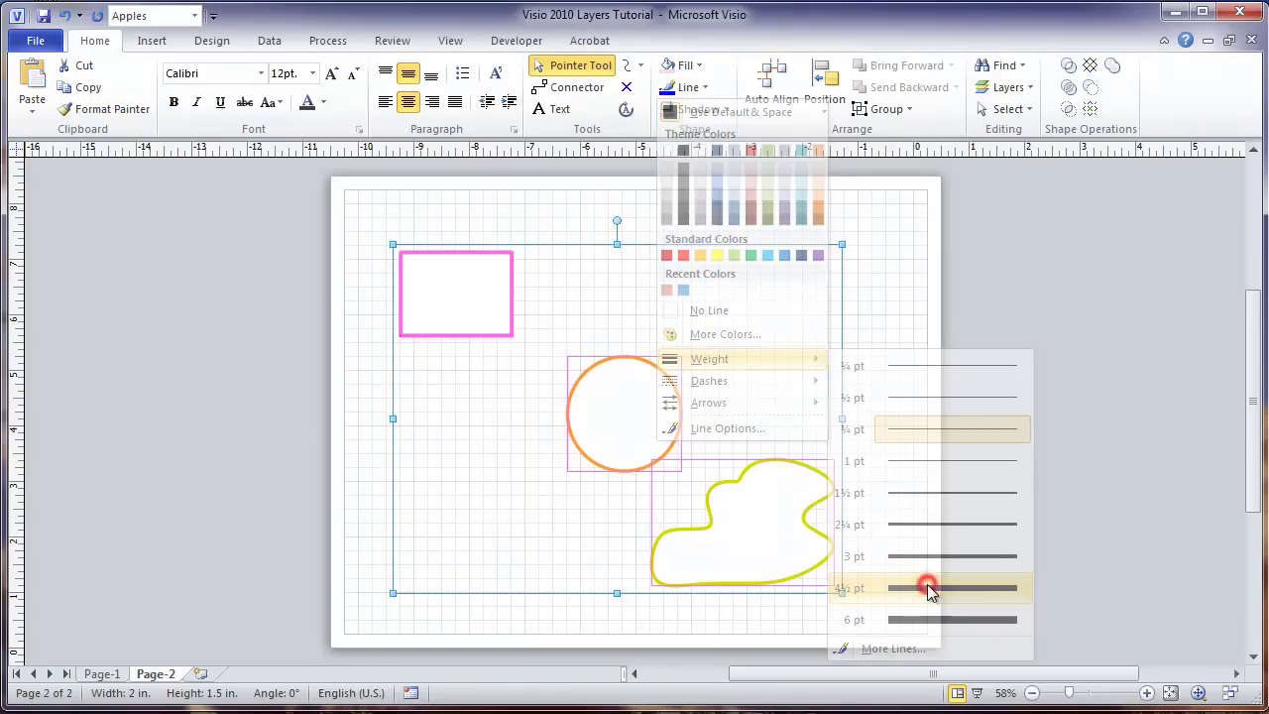
left_click(860, 328)
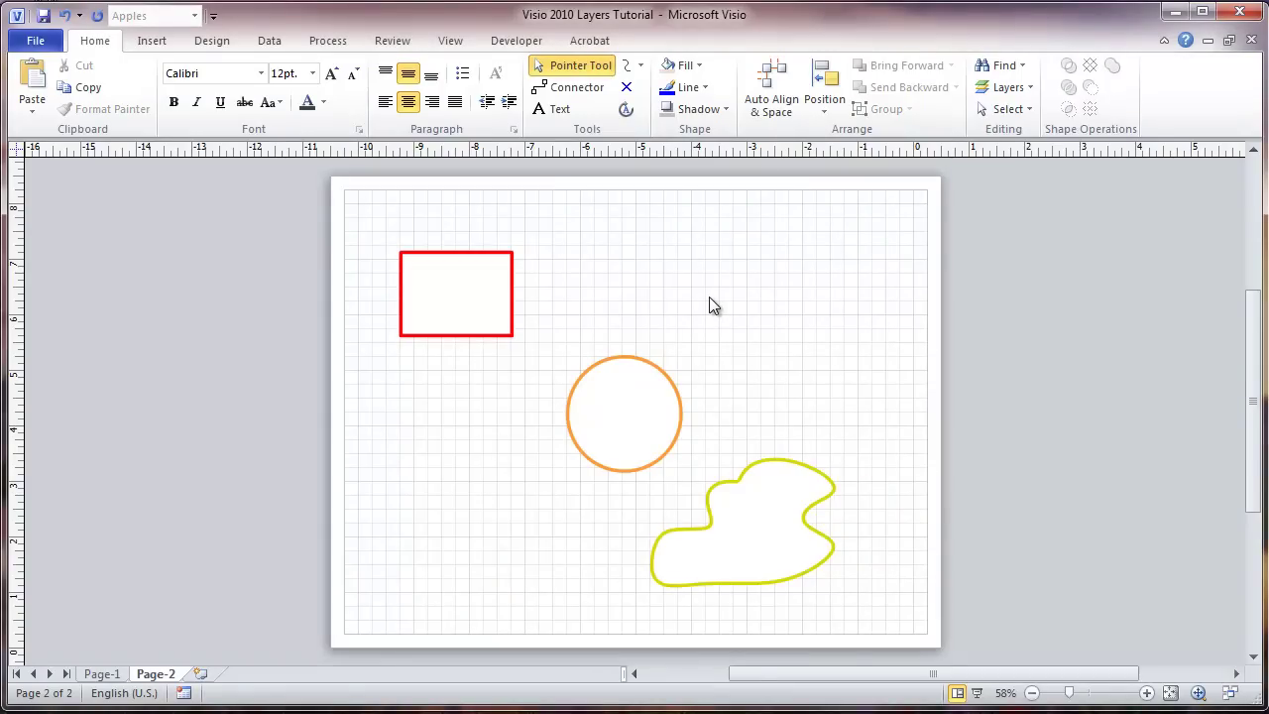
Turn off the Visible and Print options for the Apples layer and apply the change.
left_click(1026, 89)
left_click(1035, 130)
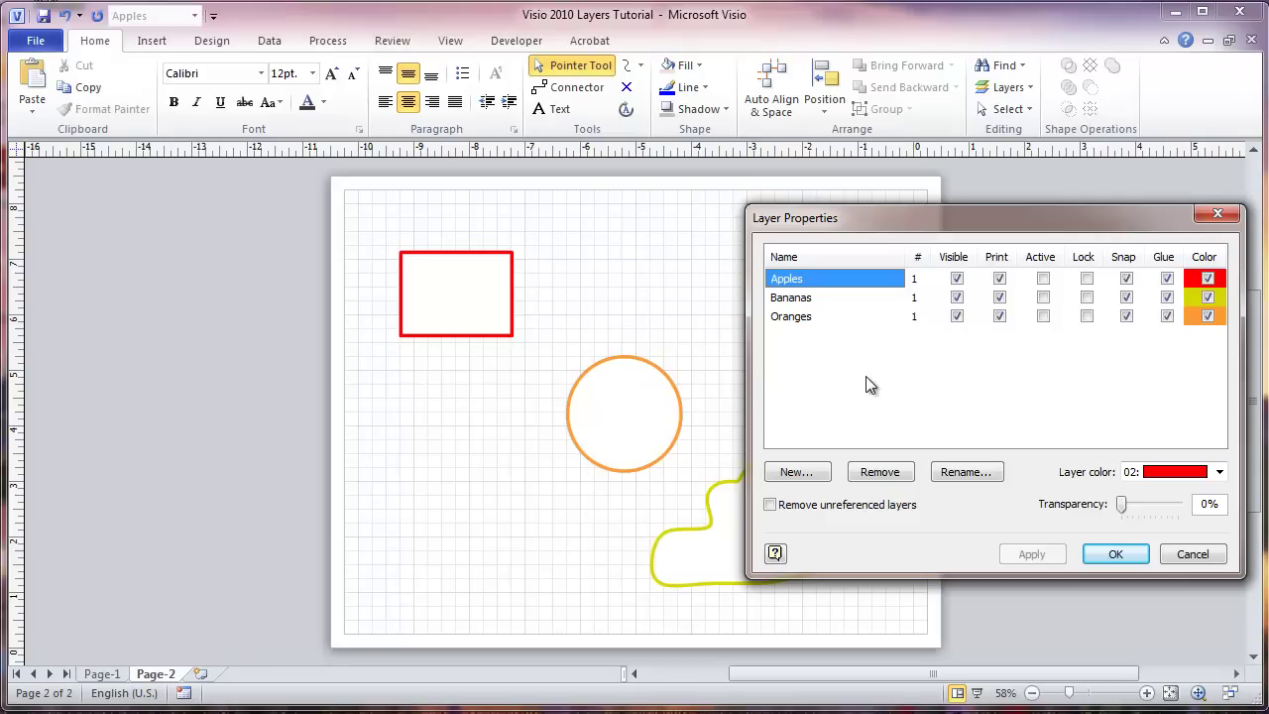
left_click(957, 278)
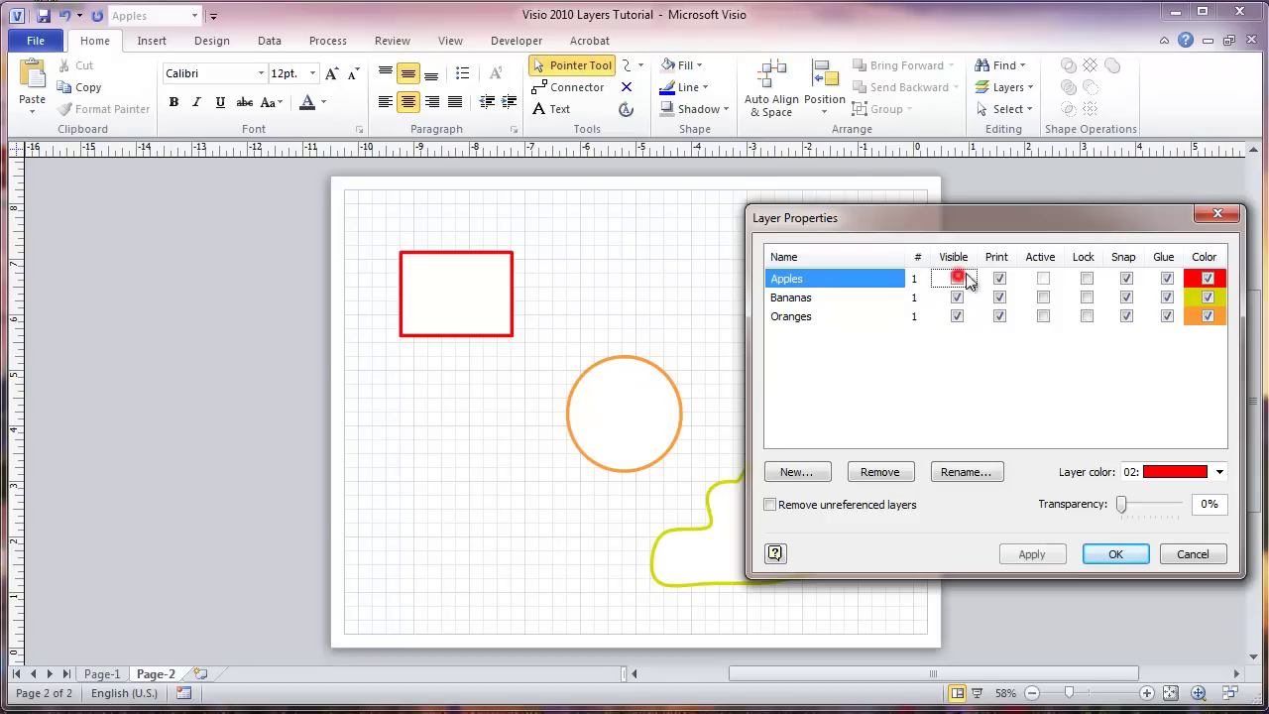
left_click(998, 278)
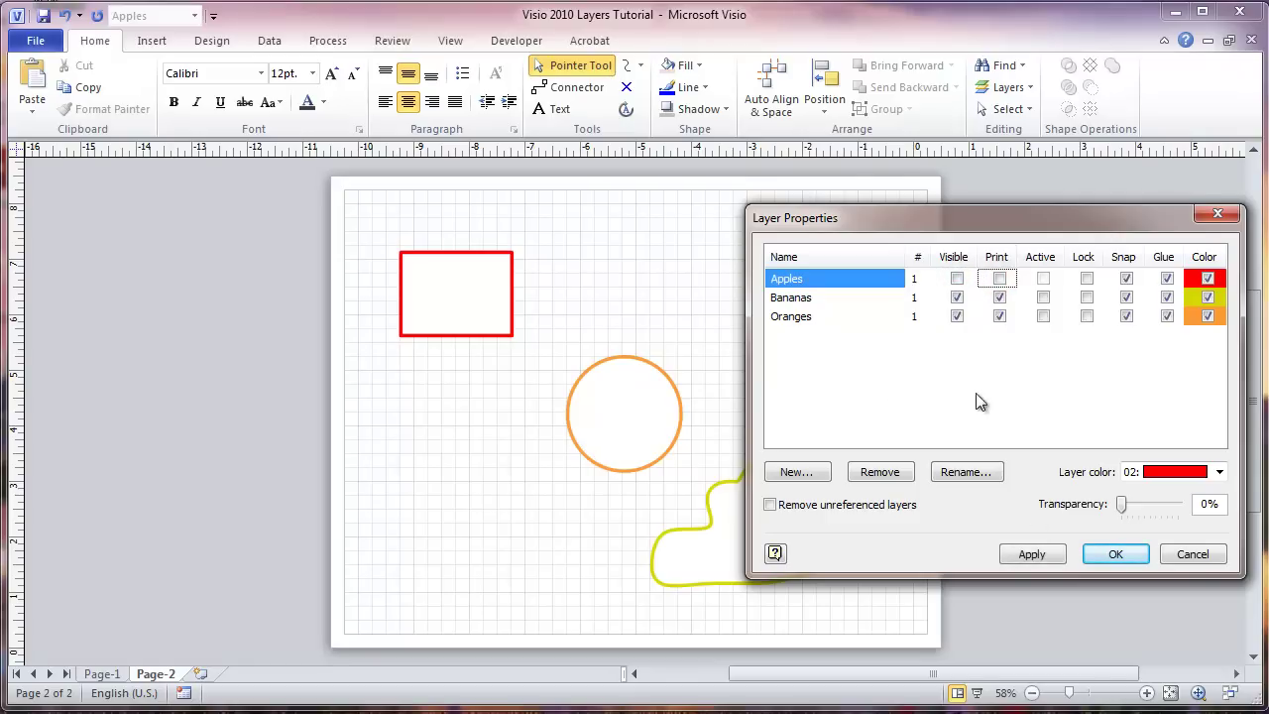
left_click(1031, 554)
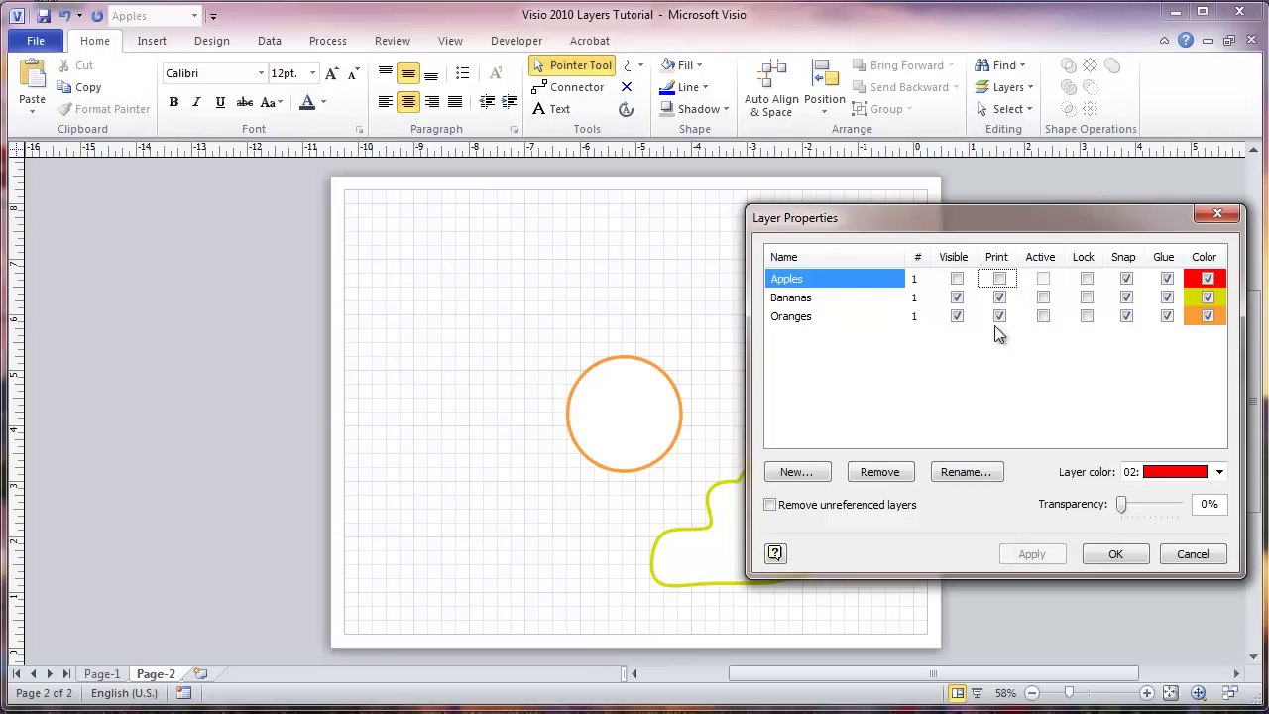
Turn the Visible and Print options for the Apples layer back on and confirm the layer properties.
left_click(957, 279)
left_click(999, 278)
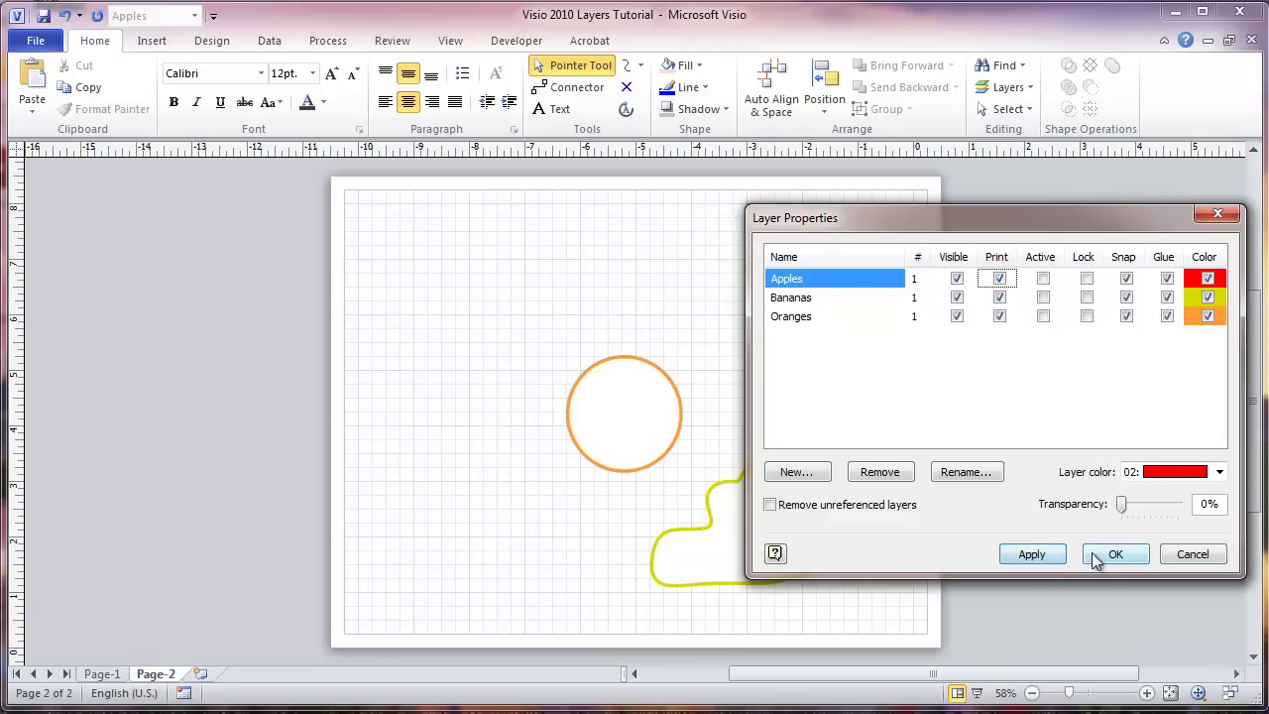
left_click(1091, 552)
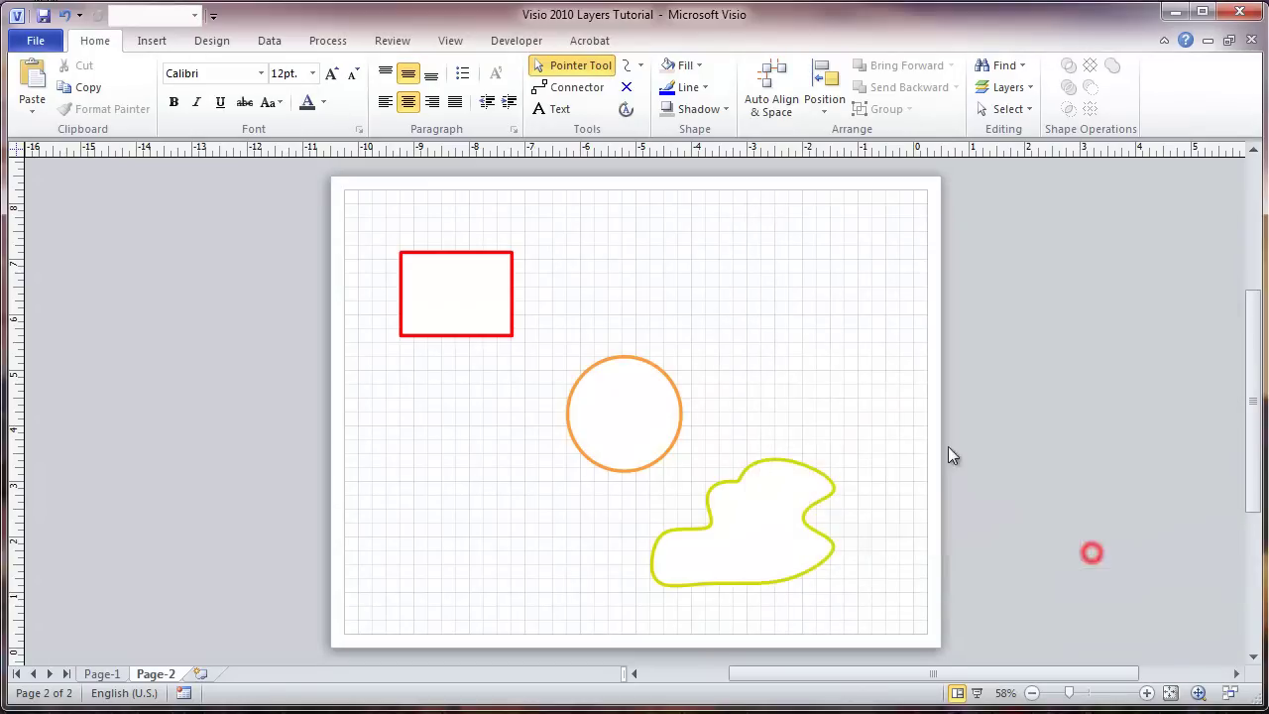
Duplicate the orange circle into the empty area above the freeform shape and check the shape count per layer in the layer properties.
left_click(659, 364)
left_click_drag(654, 362, 814, 247)
left_click(679, 270)
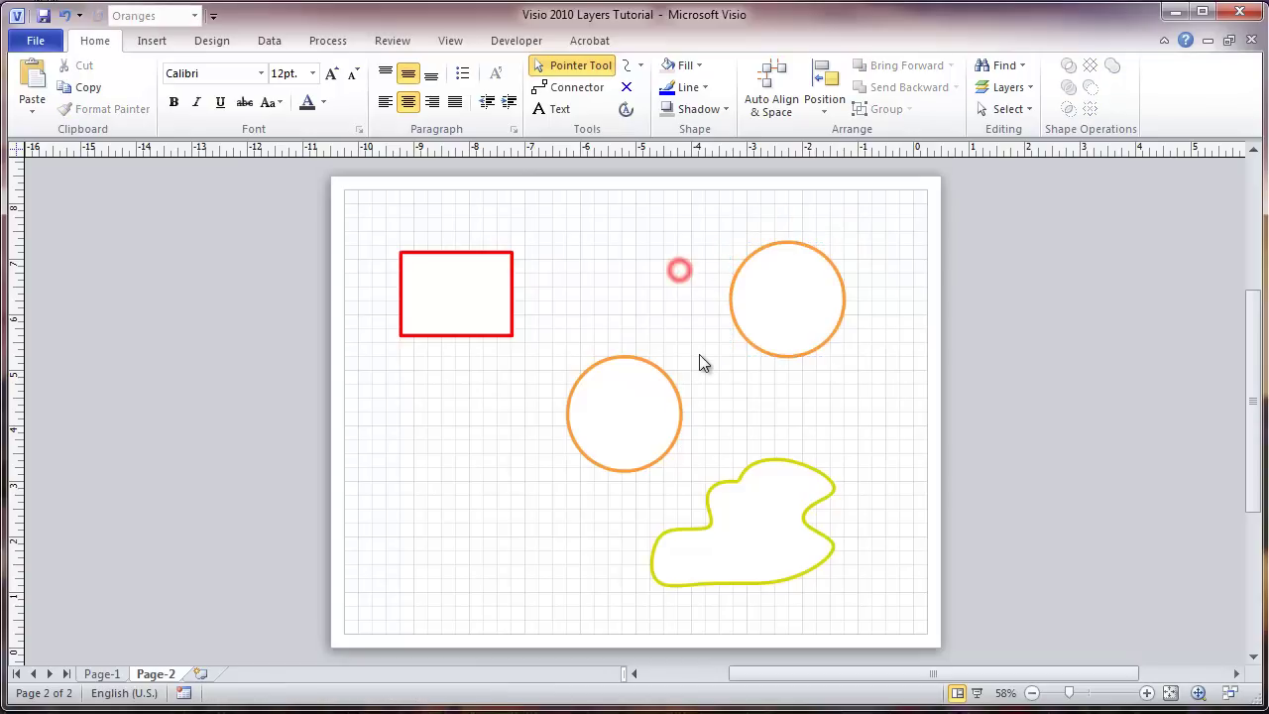
left_click(995, 88)
left_click(1031, 133)
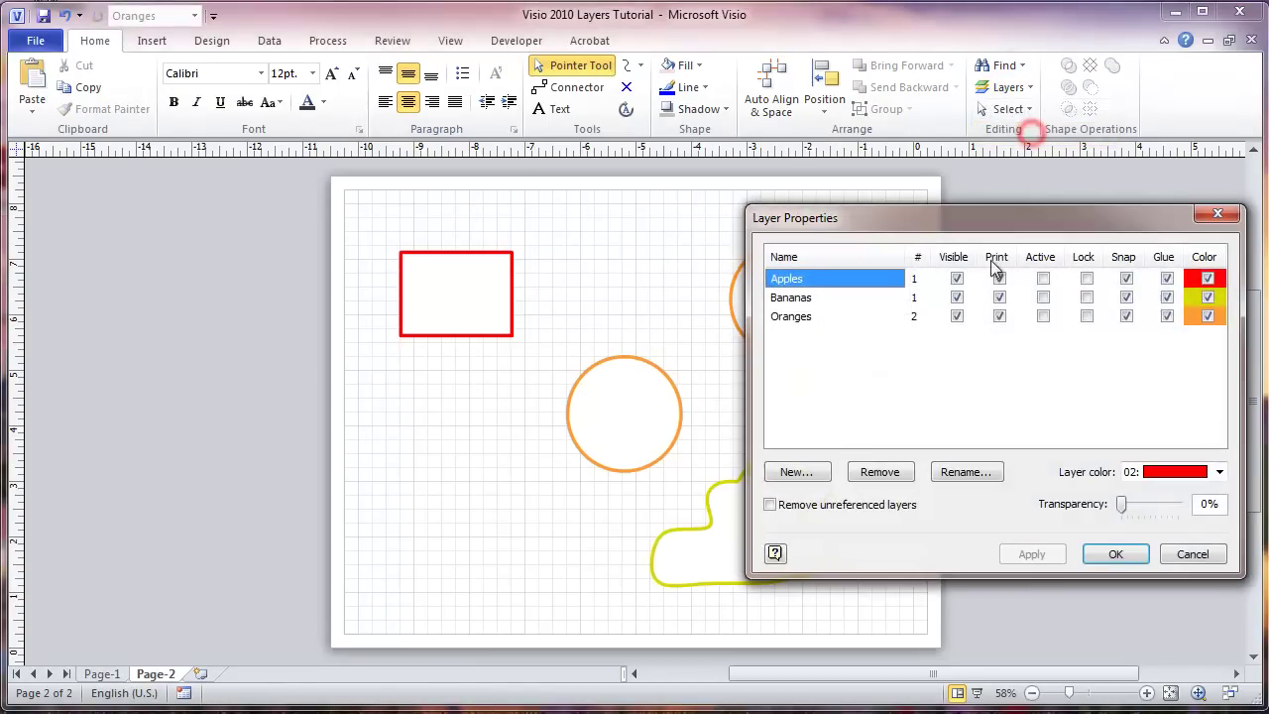
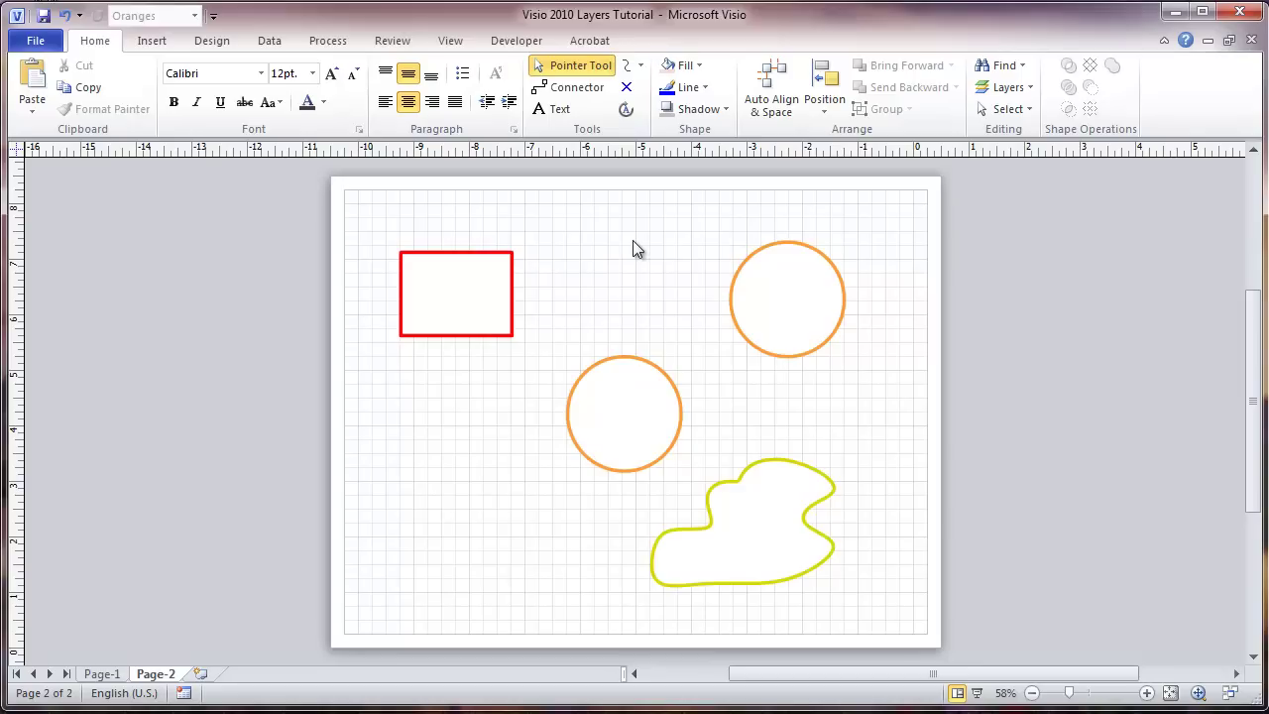
Draw a closed freeform outline about 9.15 in wide and 7.03 in high around the rectangle, original circle and yellow shape, excluding the duplicated circle.
left_click(625, 65)
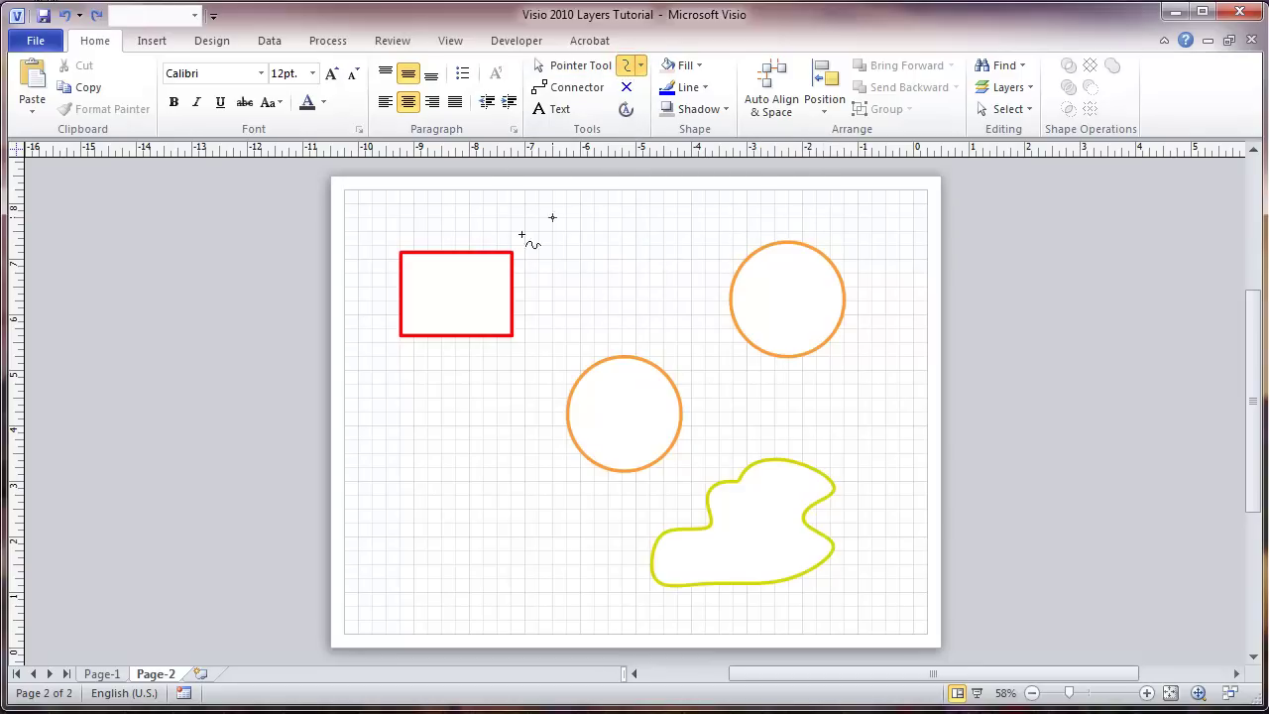
left_click(387, 224)
mouse_move(523, 226)
left_mouse_down()
mouse_move(597, 305)
mouse_move(860, 436)
mouse_move(892, 538)
mouse_move(854, 572)
mouse_move(765, 603)
mouse_move(654, 605)
mouse_move(382, 344)
mouse_move(373, 293)
mouse_move(387, 227)
left_mouse_up()
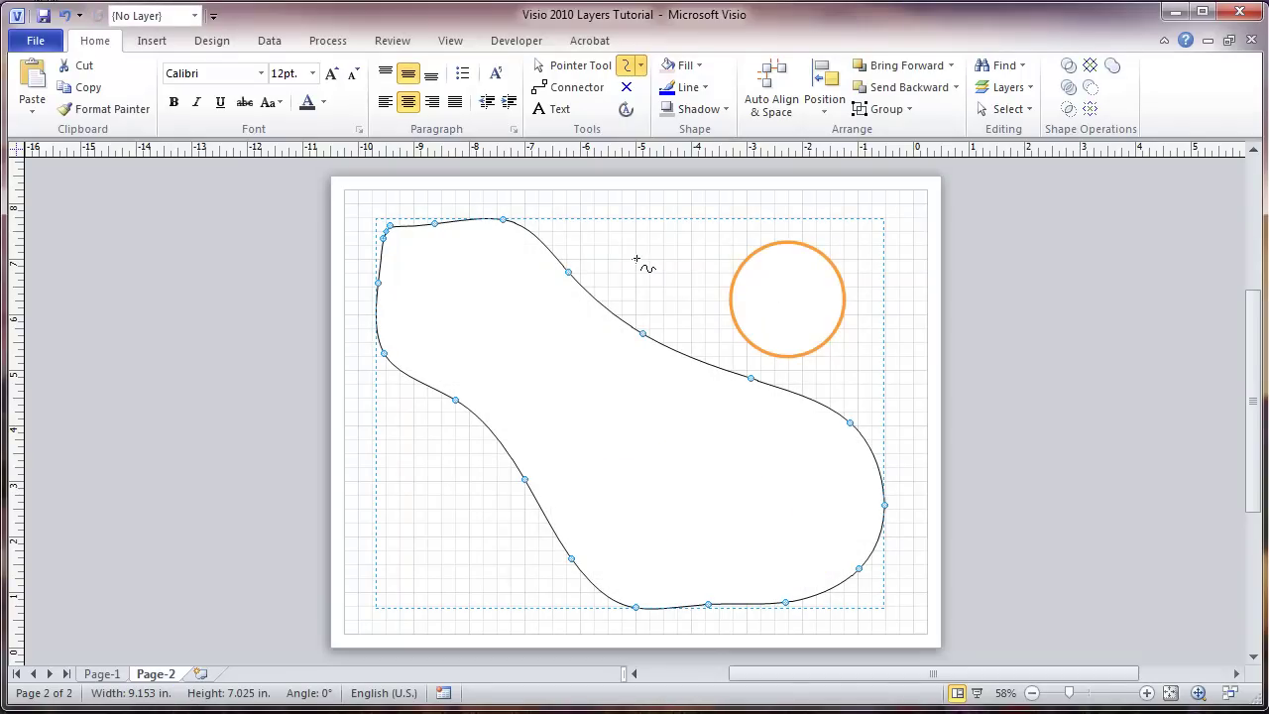
left_click(551, 205)
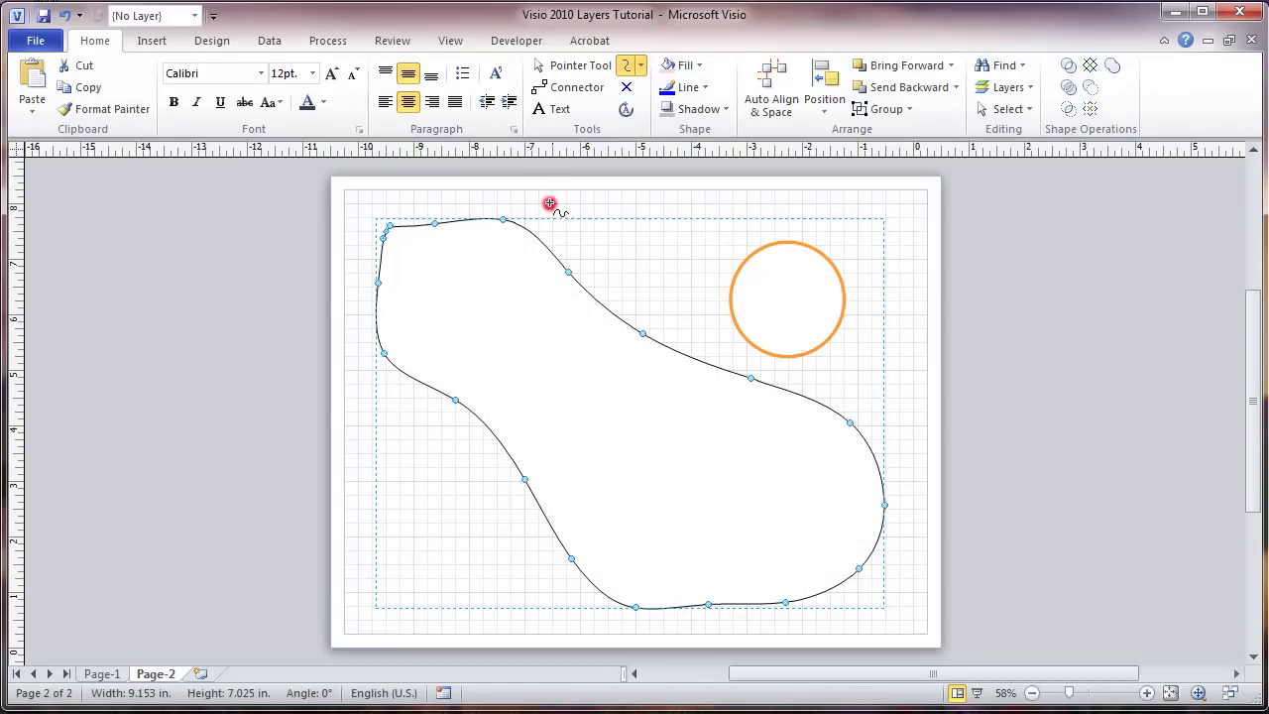
left_click(551, 68)
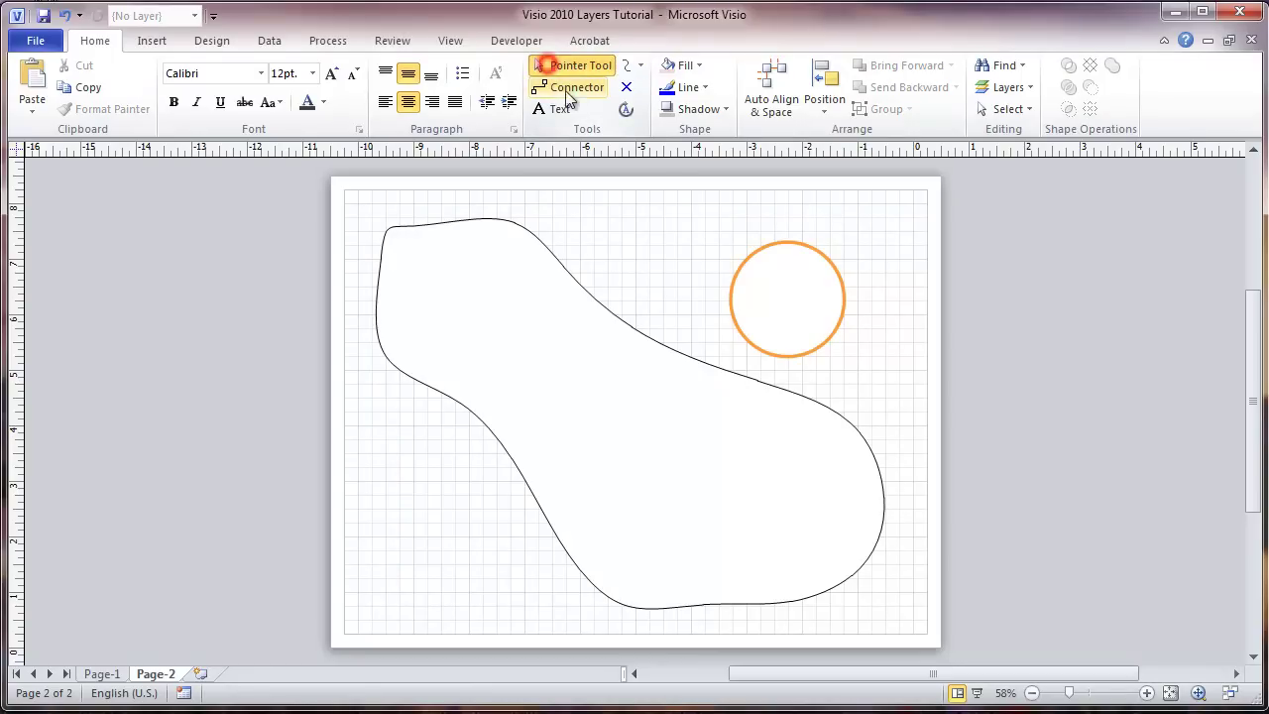
Send the large freeform outline to the back, behind the rectangle, circle and yellow shape.
left_click(603, 303)
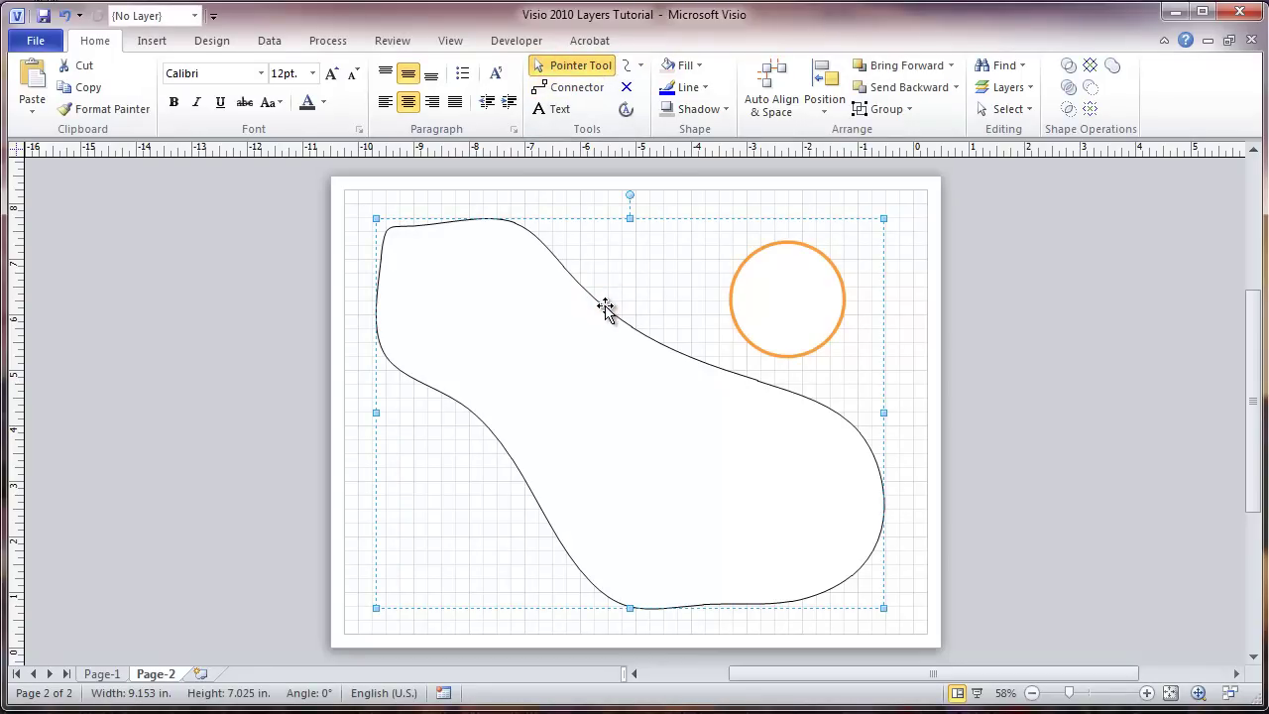
right_click(606, 306)
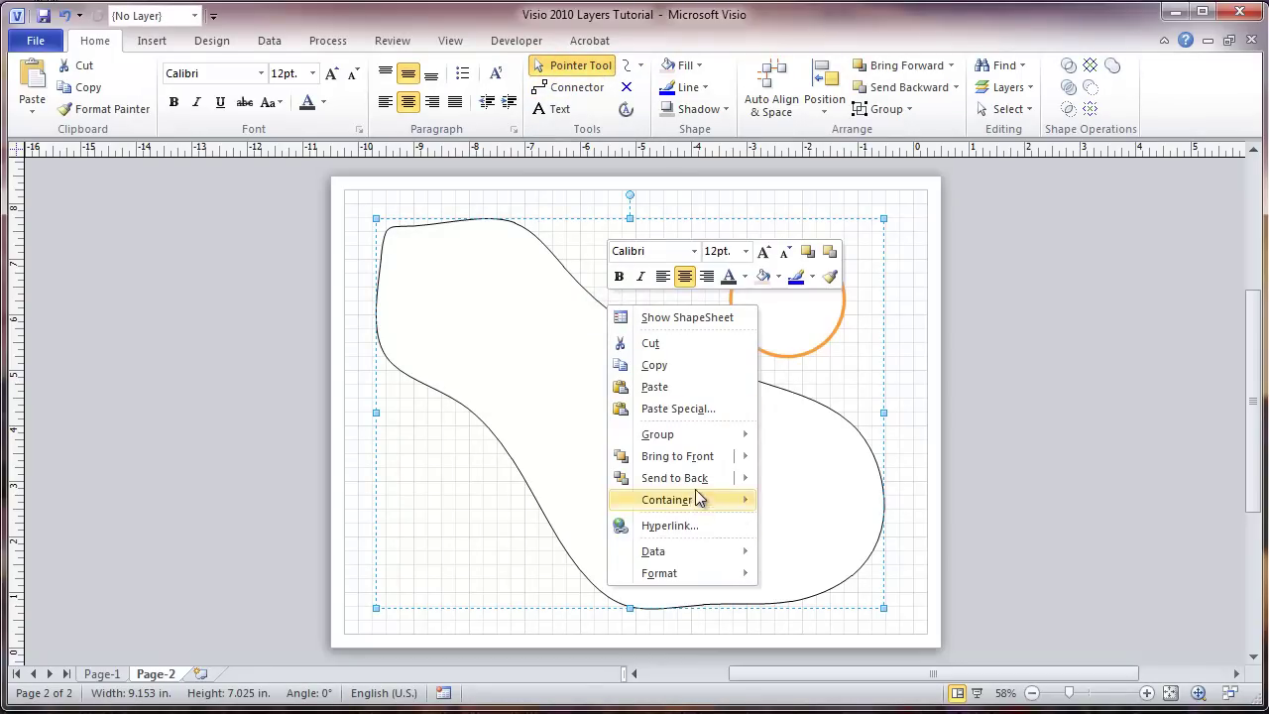
left_click(692, 480)
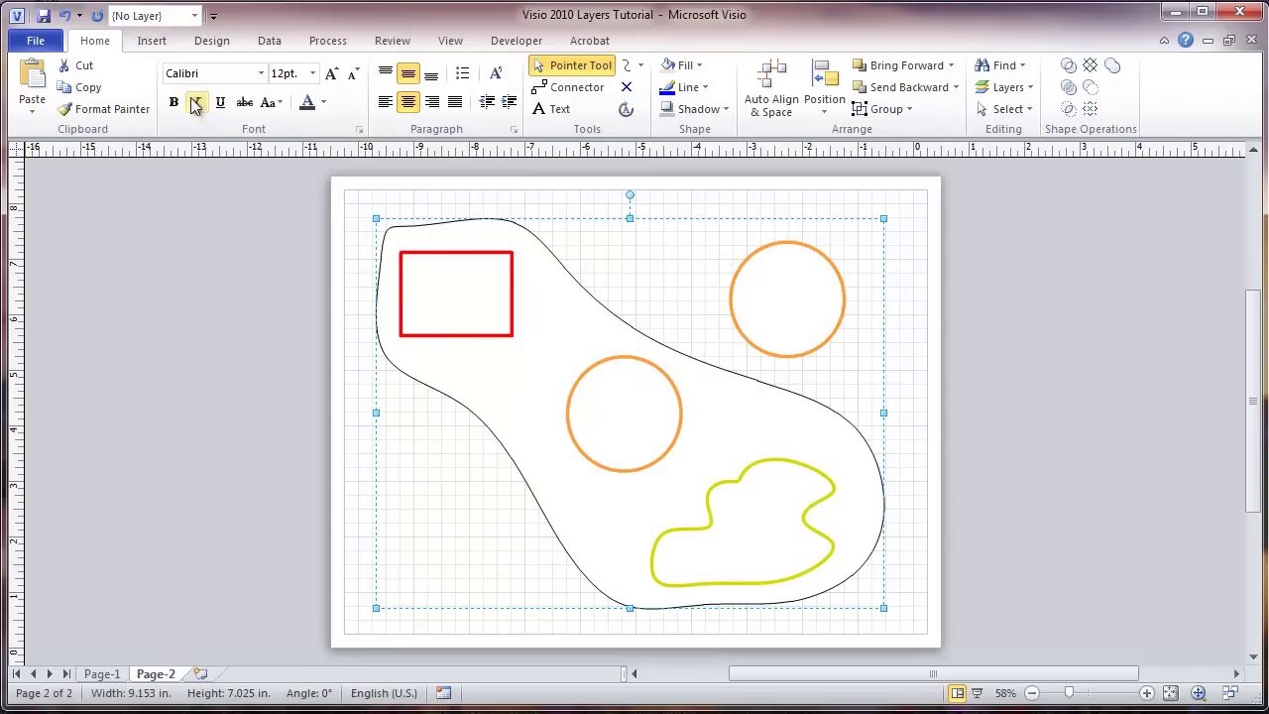
left_click(776, 199)
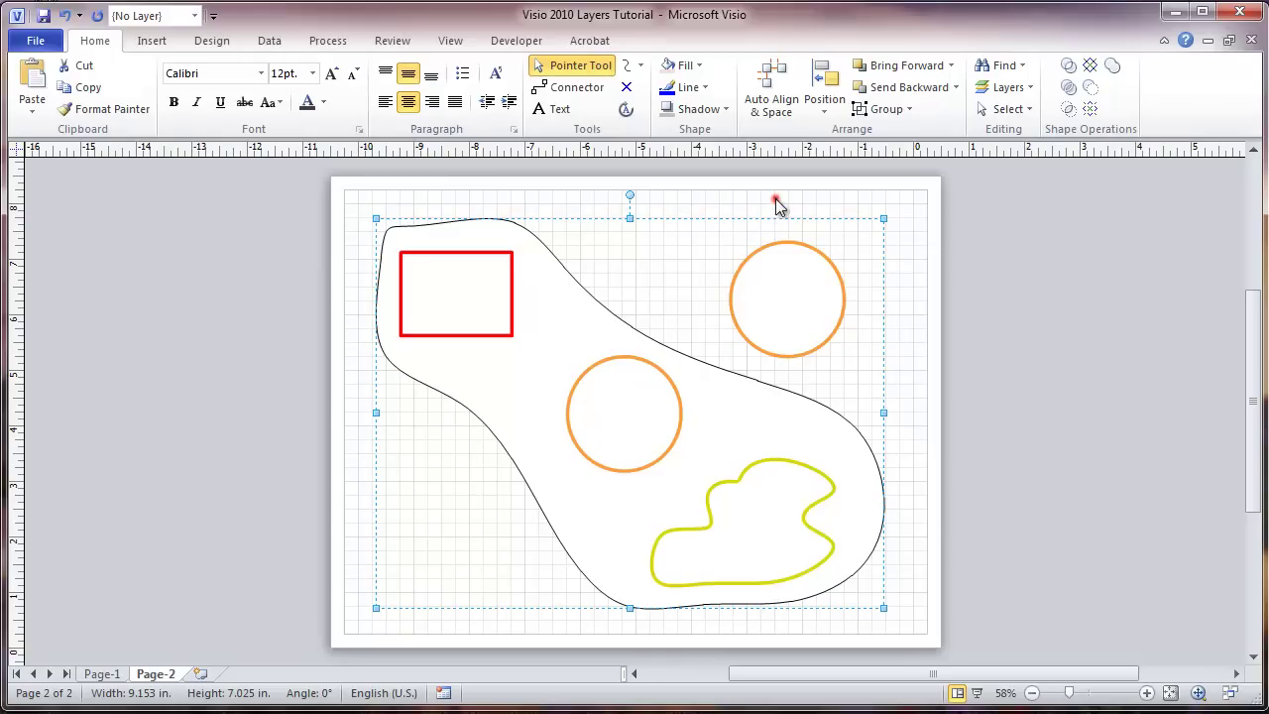
Create a new layer named Background in the layer properties and confirm.
left_click(994, 87)
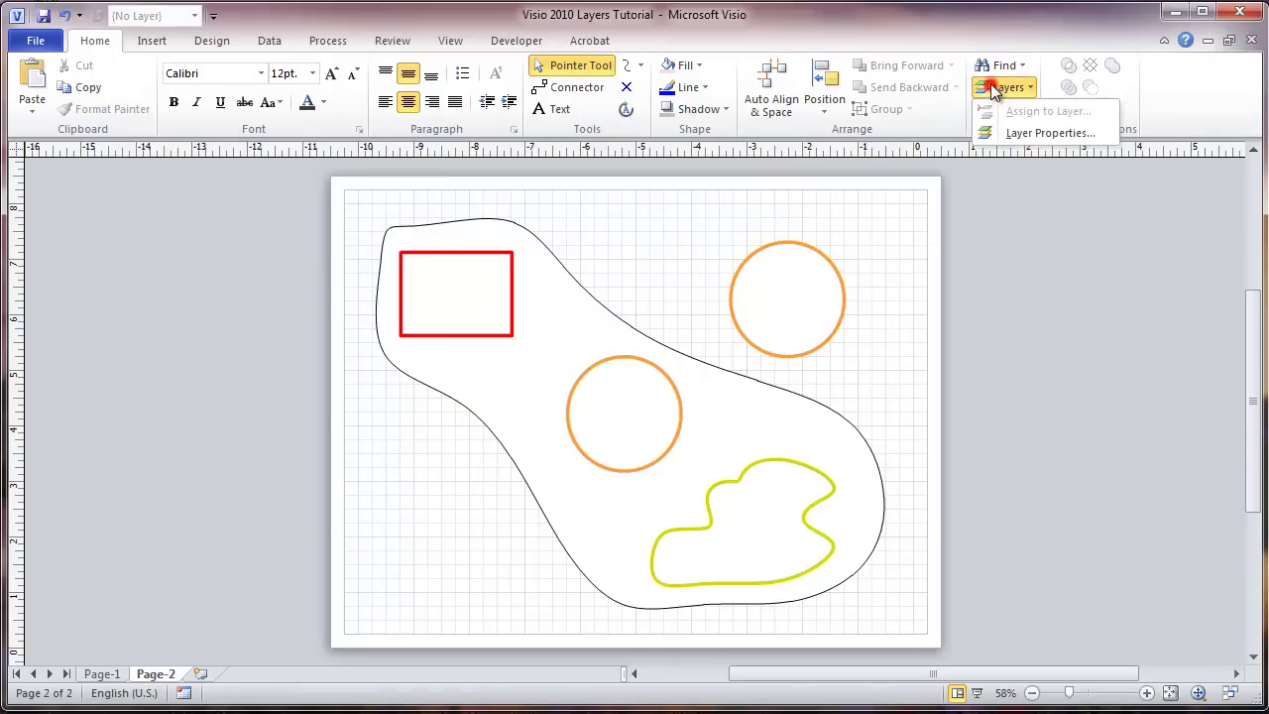
left_click(1015, 133)
left_click(799, 472)
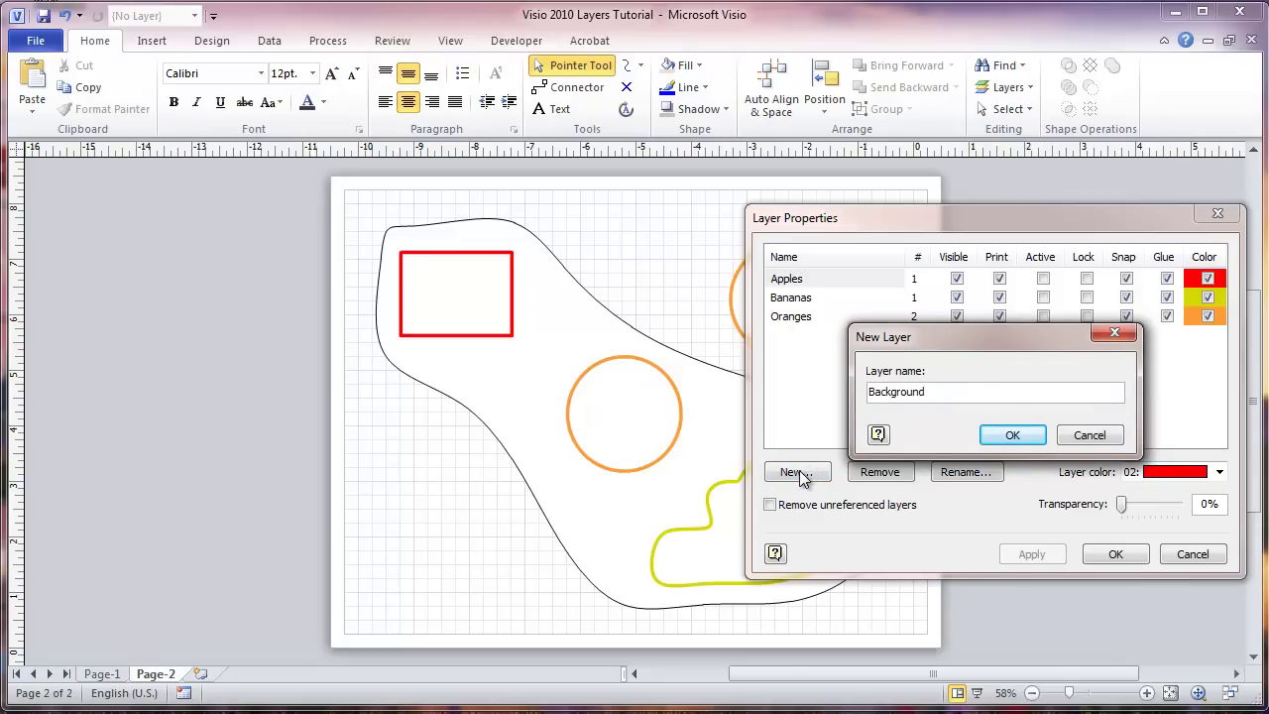
type("Background")
left_click(1009, 437)
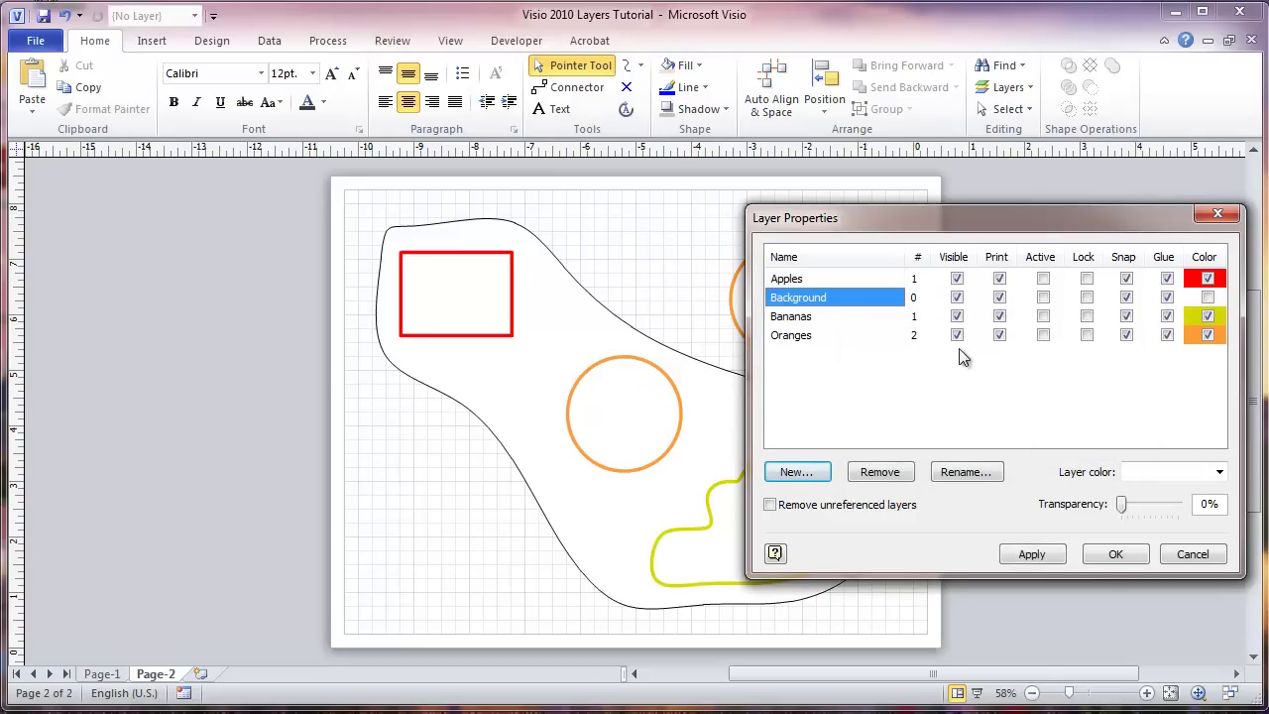
left_click(586, 289)
left_click(1112, 553)
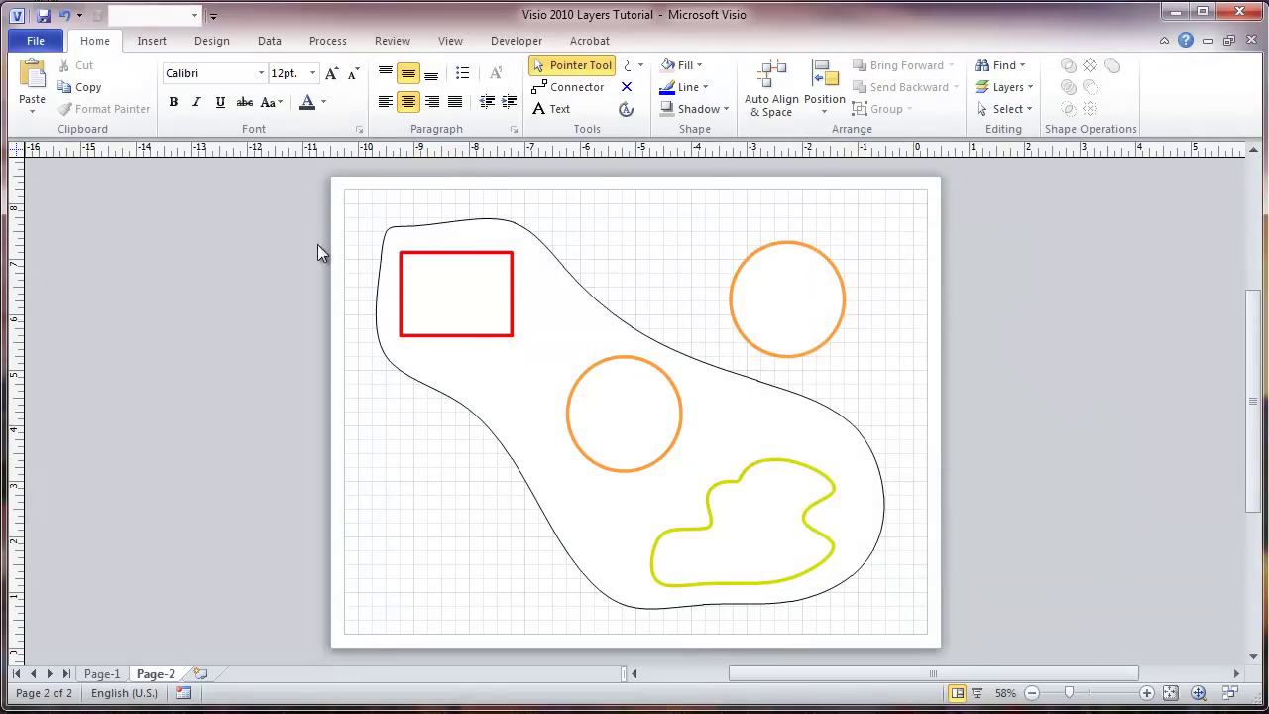
Assign the large freeform outline to the Background layer.
left_click(424, 234)
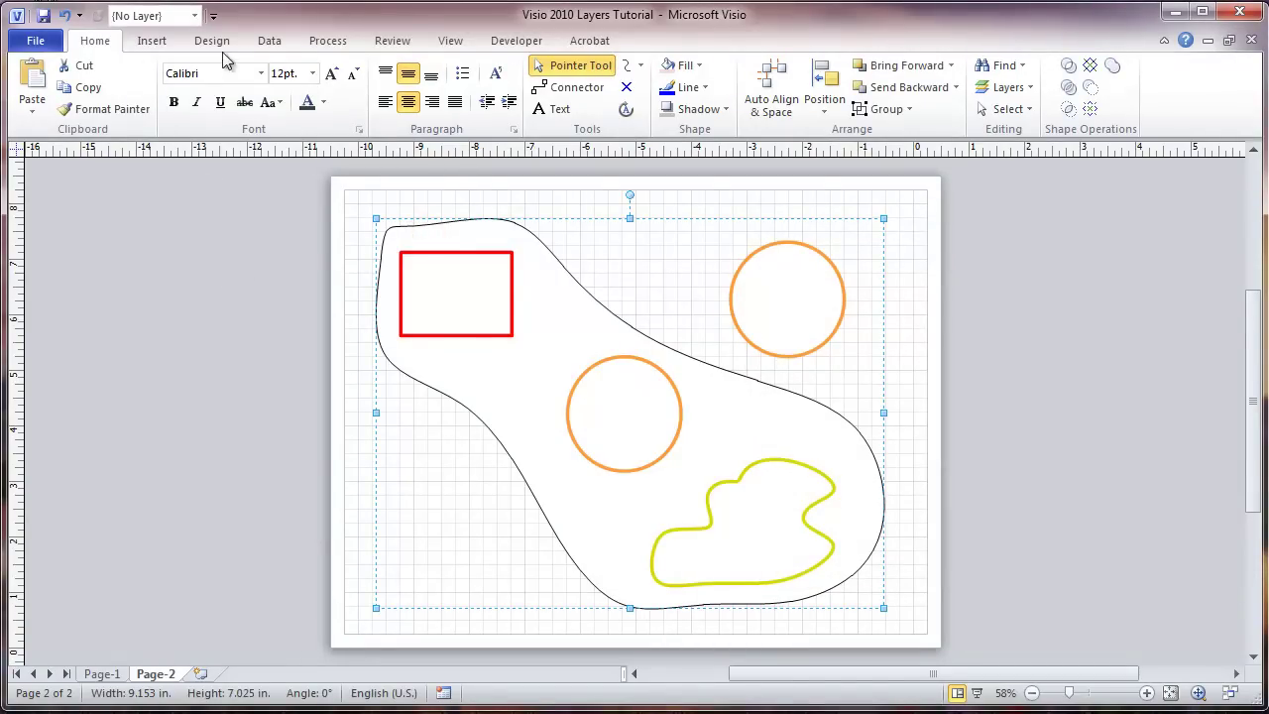
left_click(196, 16)
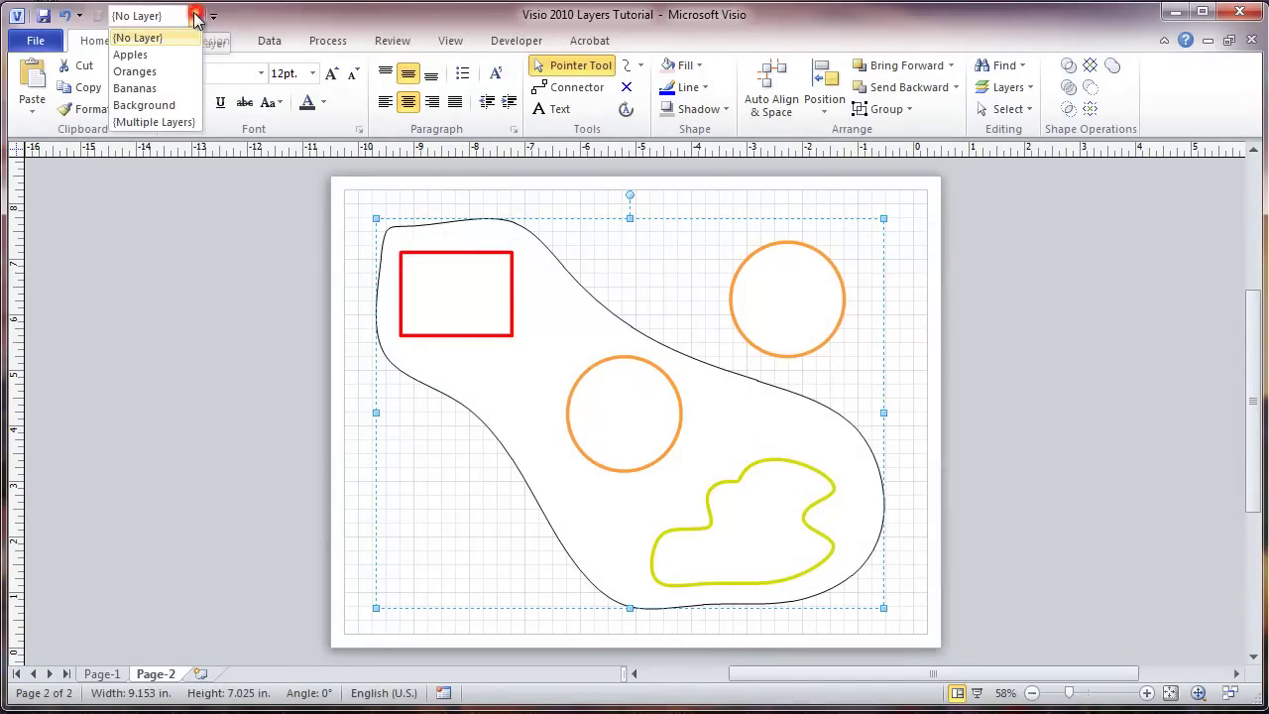
left_click(144, 105)
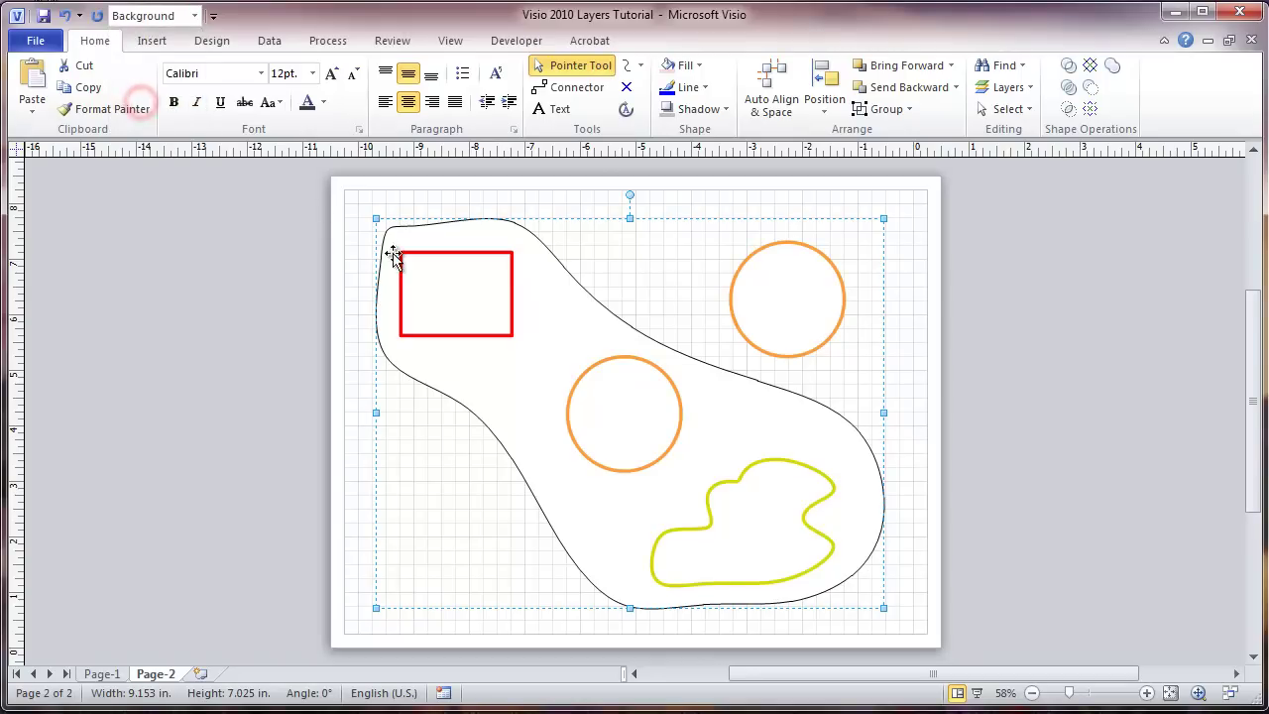
left_click(910, 248)
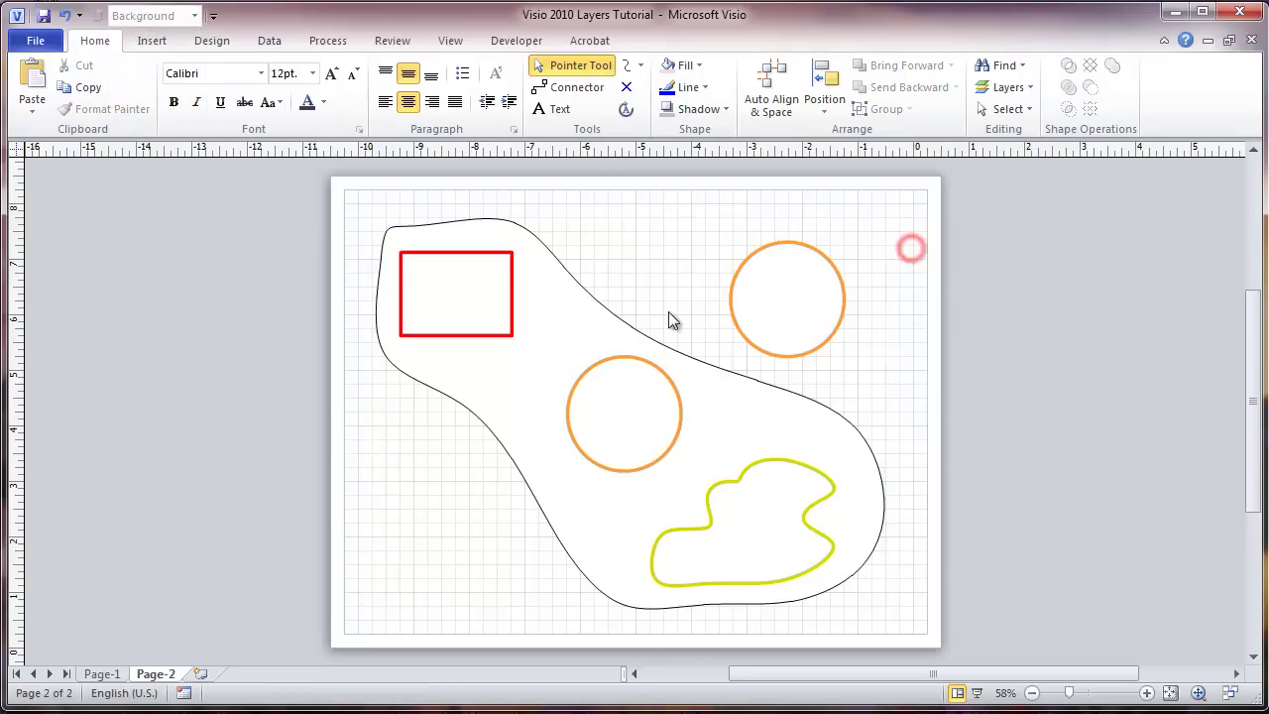
Give the large freeform background shape a light olive green fill and set its outline to No Line.
left_click(620, 317)
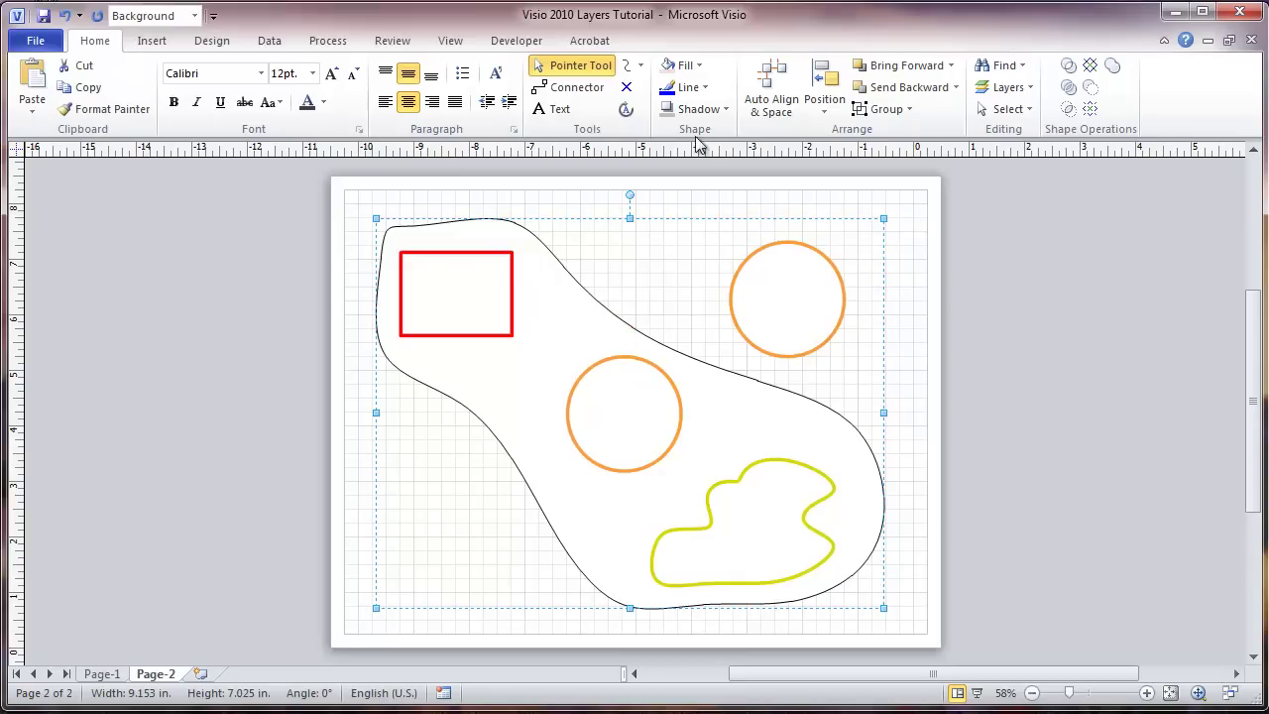
left_click(699, 66)
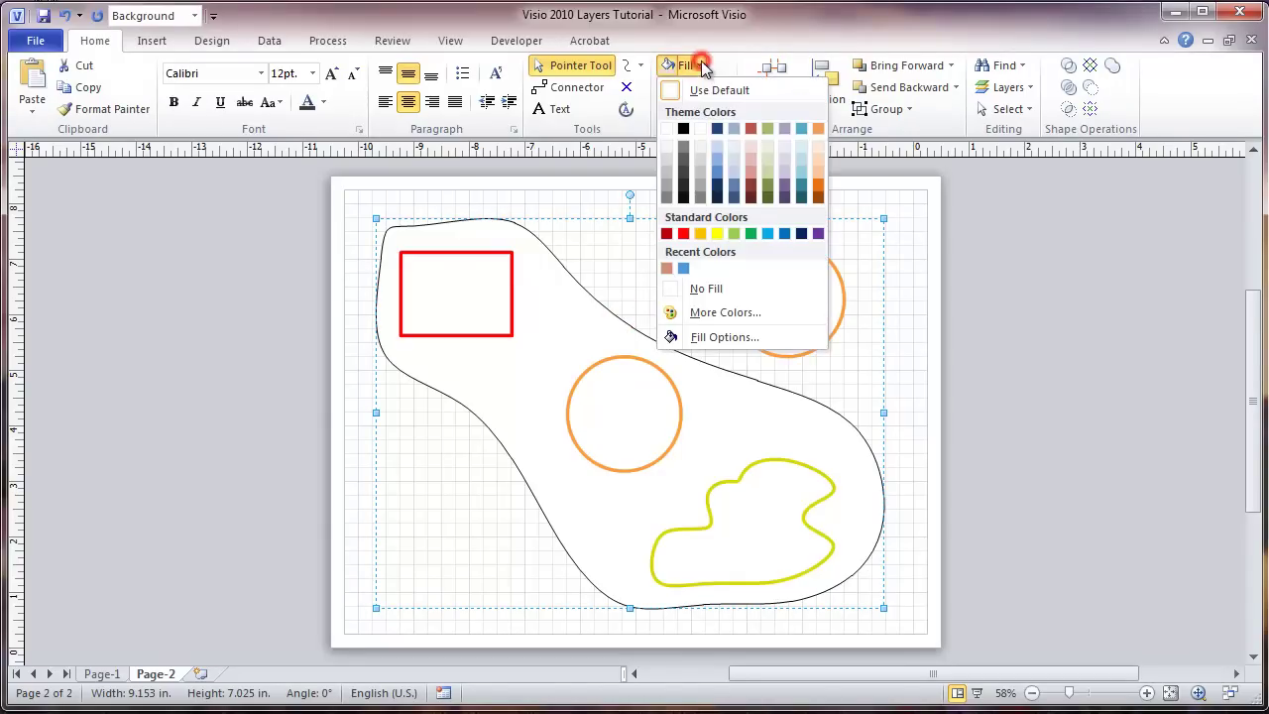
left_click(766, 145)
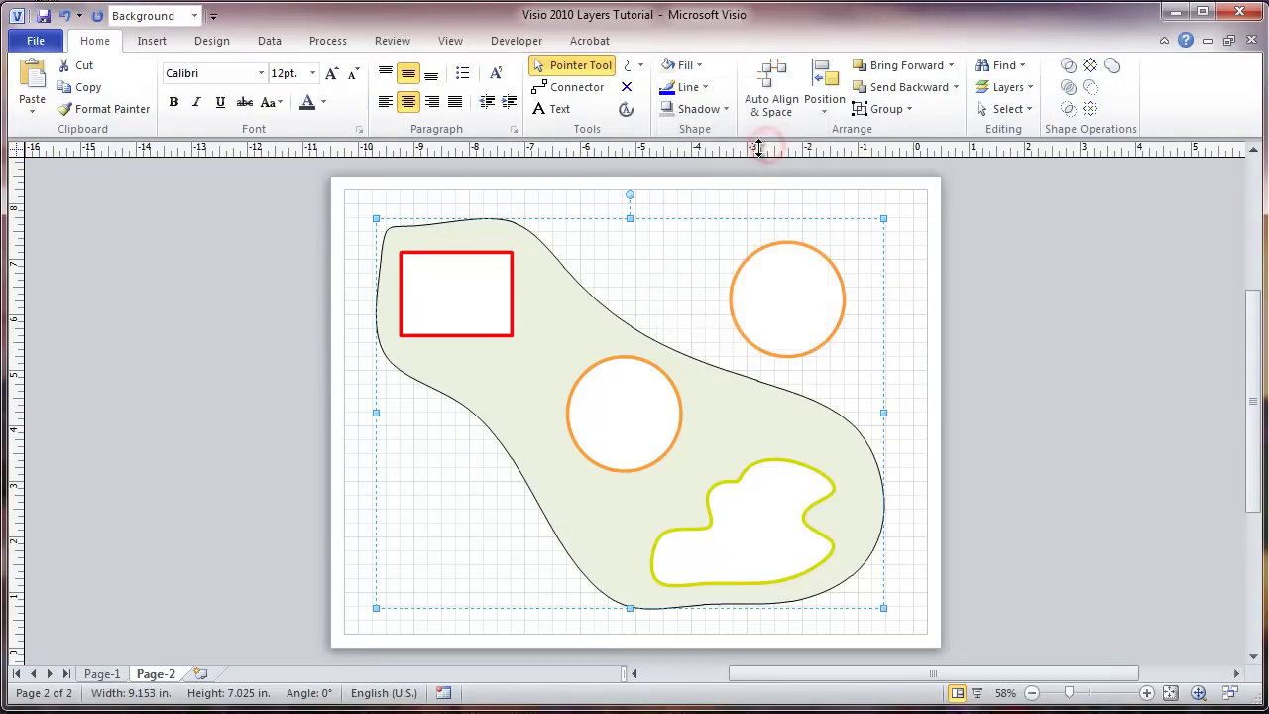
left_click(694, 87)
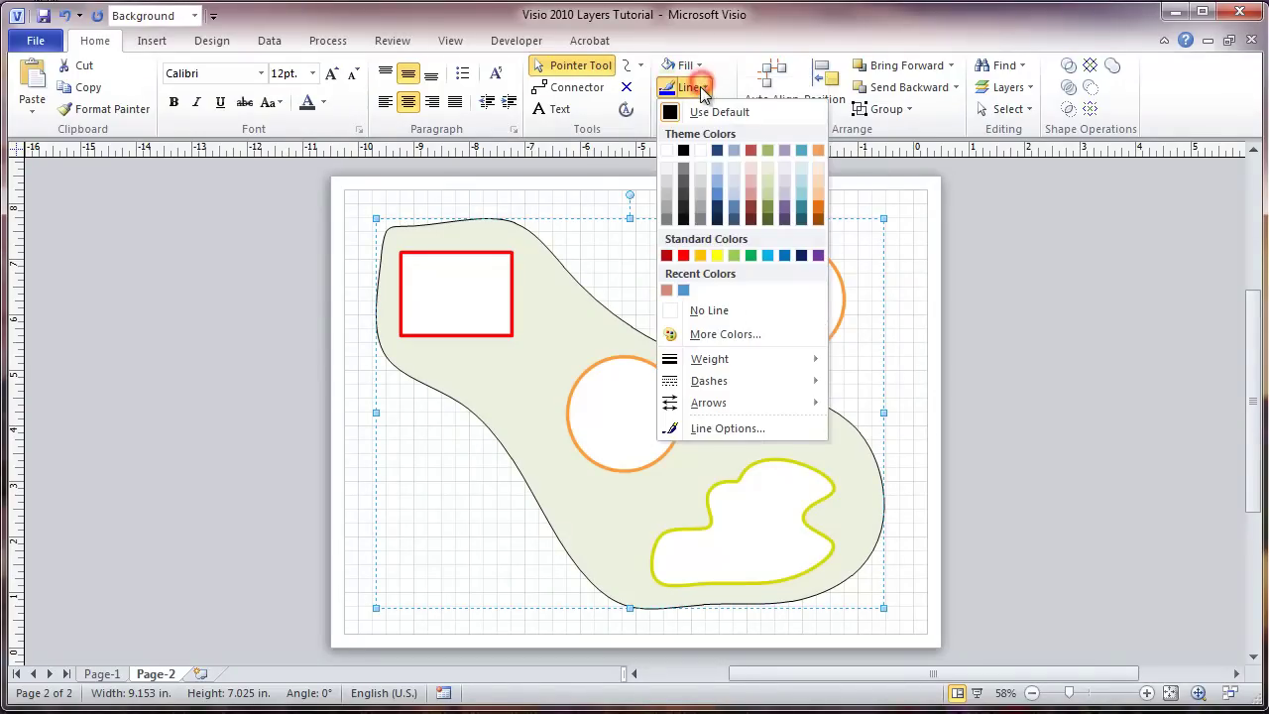
left_click(674, 309)
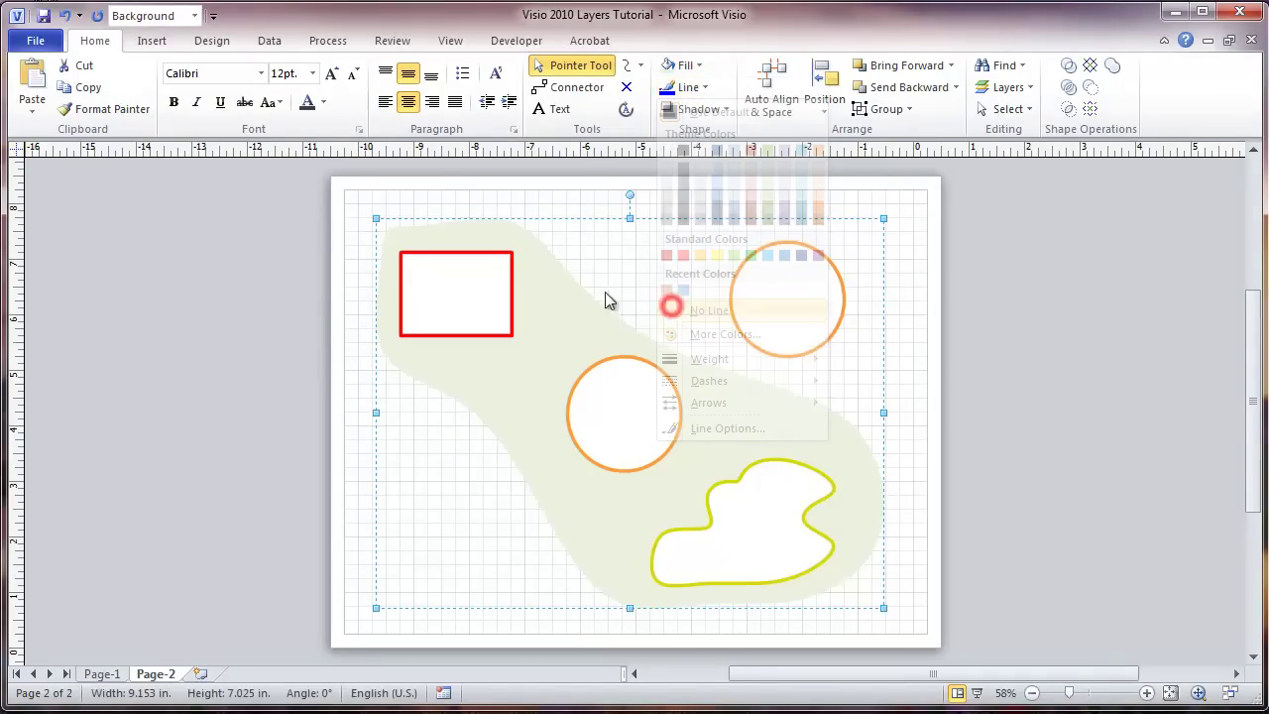
left_click(908, 263)
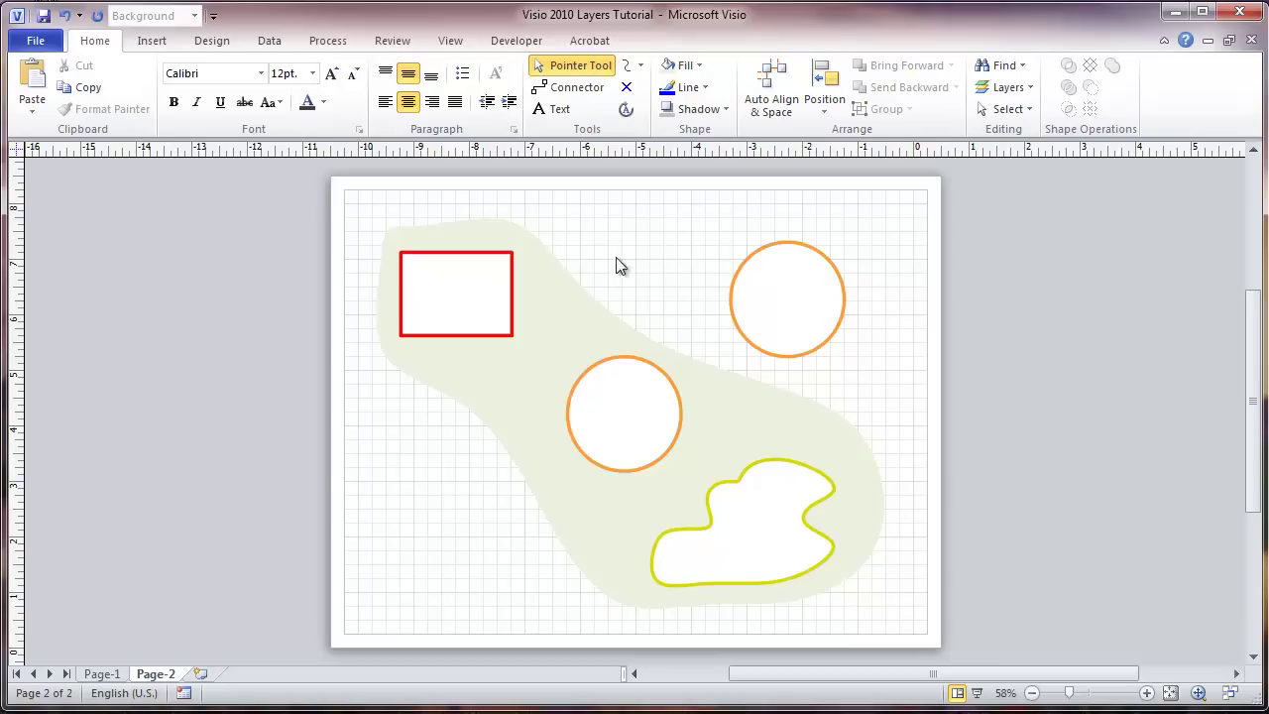
Try shifting the green background shape slightly to the right, and undo the move.
left_click(567, 358)
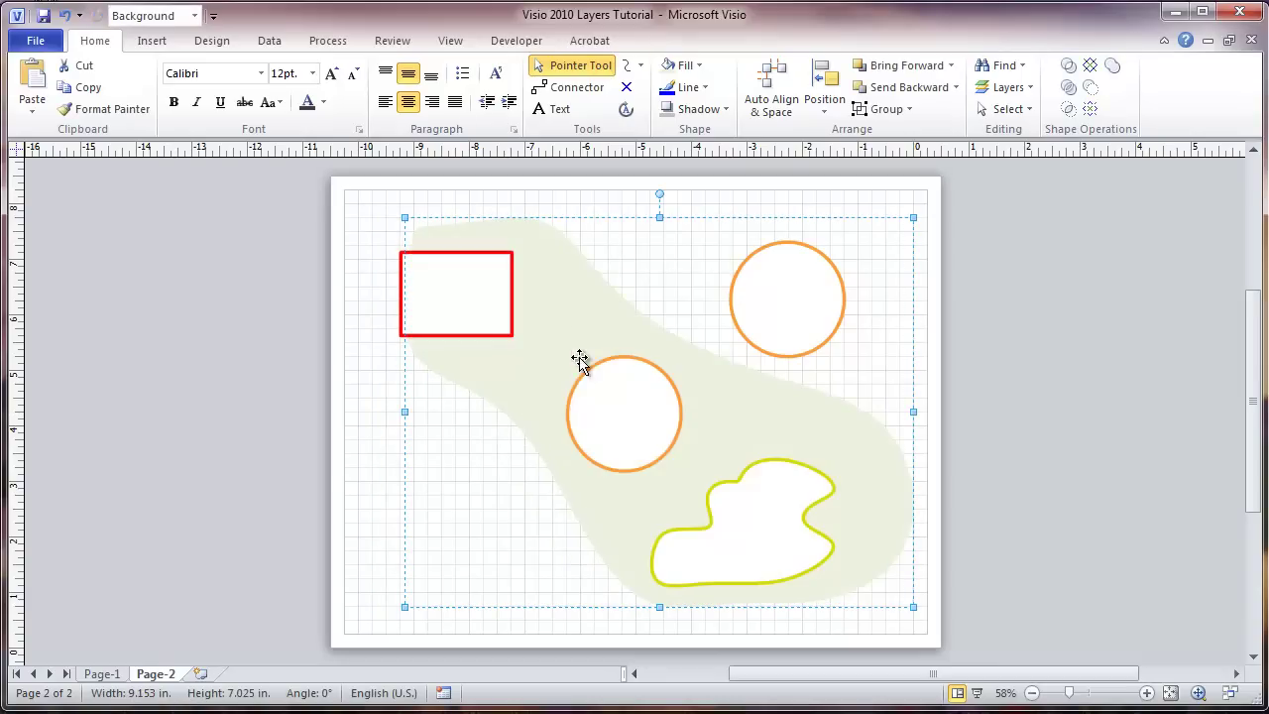
left_click(614, 247)
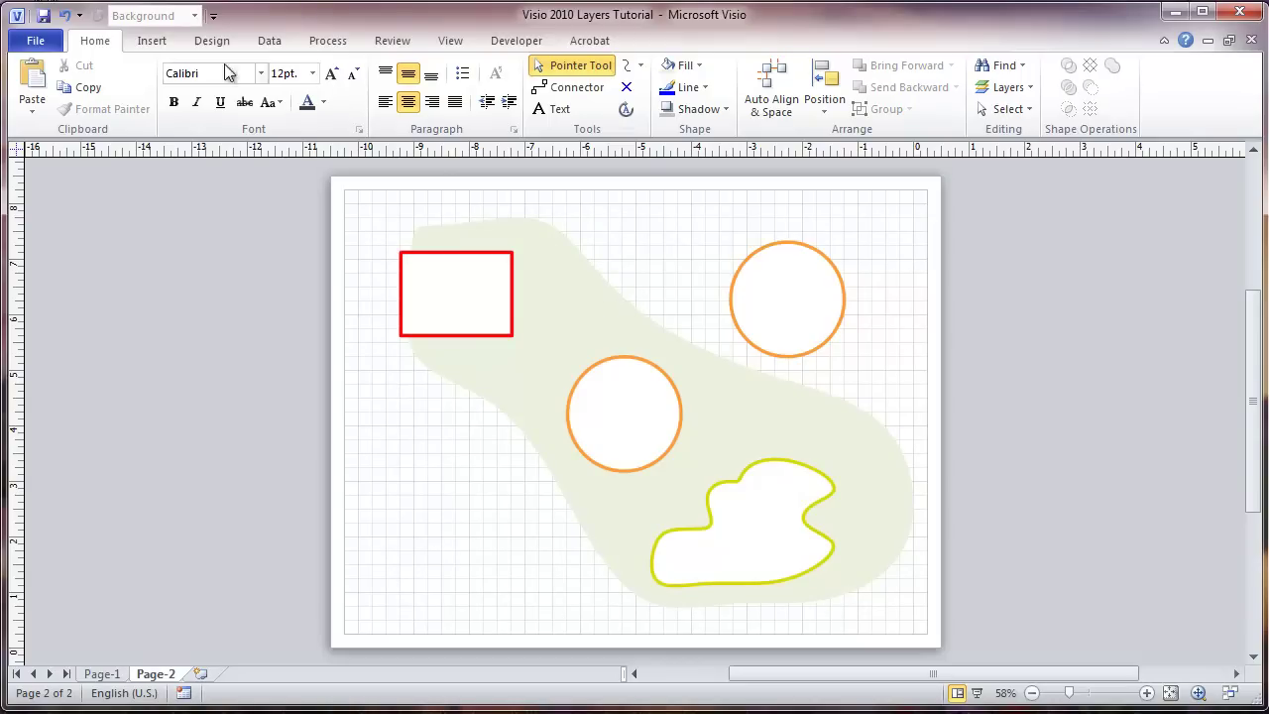
left_click(64, 15)
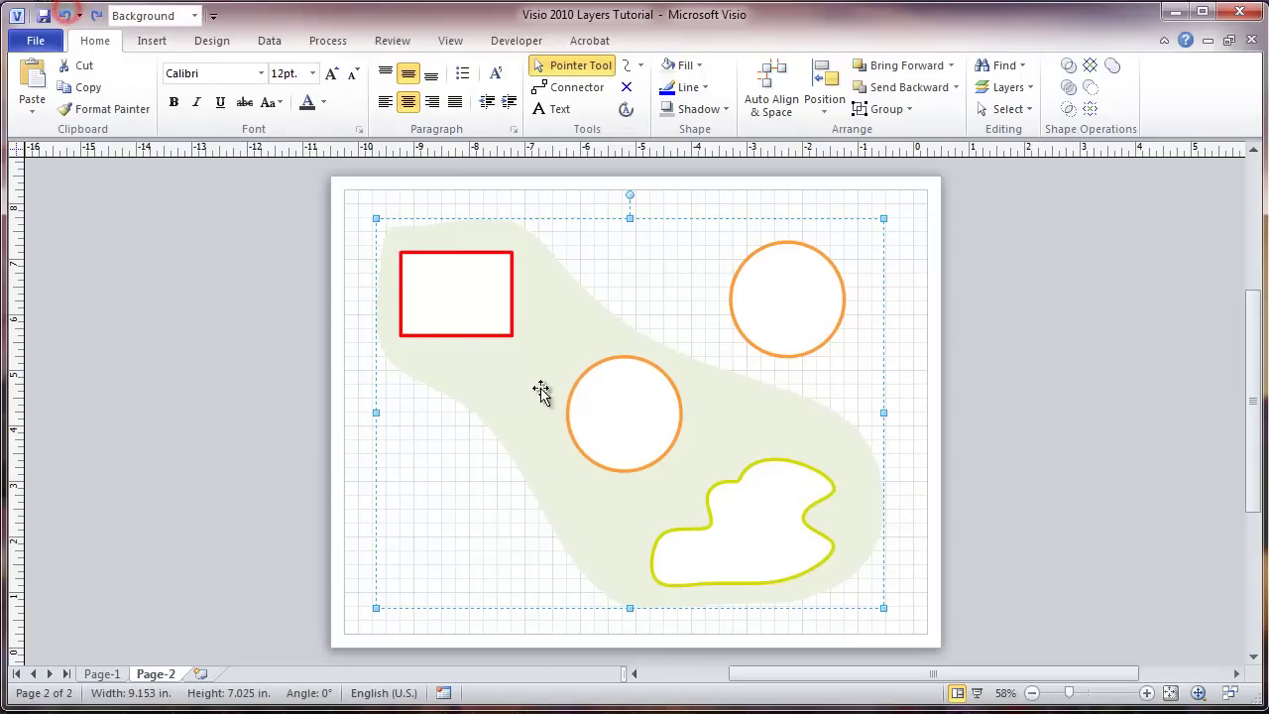
left_click(899, 282)
Lock the Background layer in the layer properties and test area-selecting the central orange circle from over the green shape.
left_click(1003, 87)
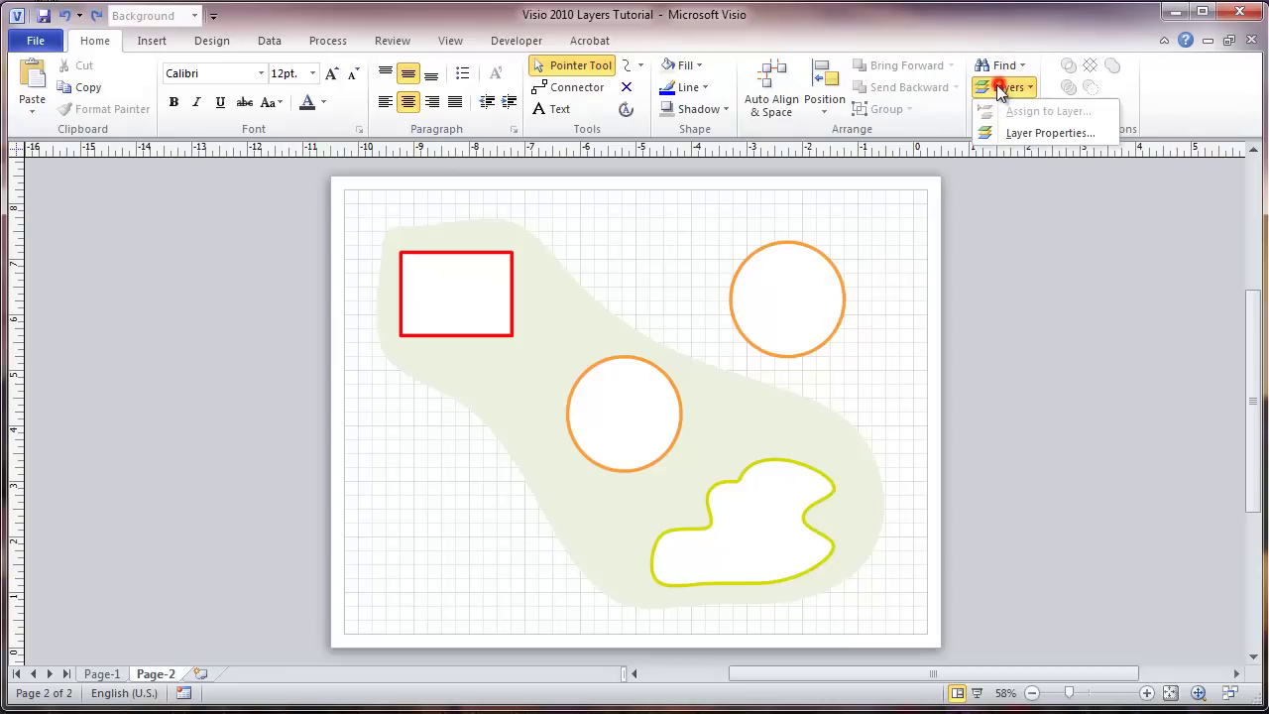
left_click(1048, 136)
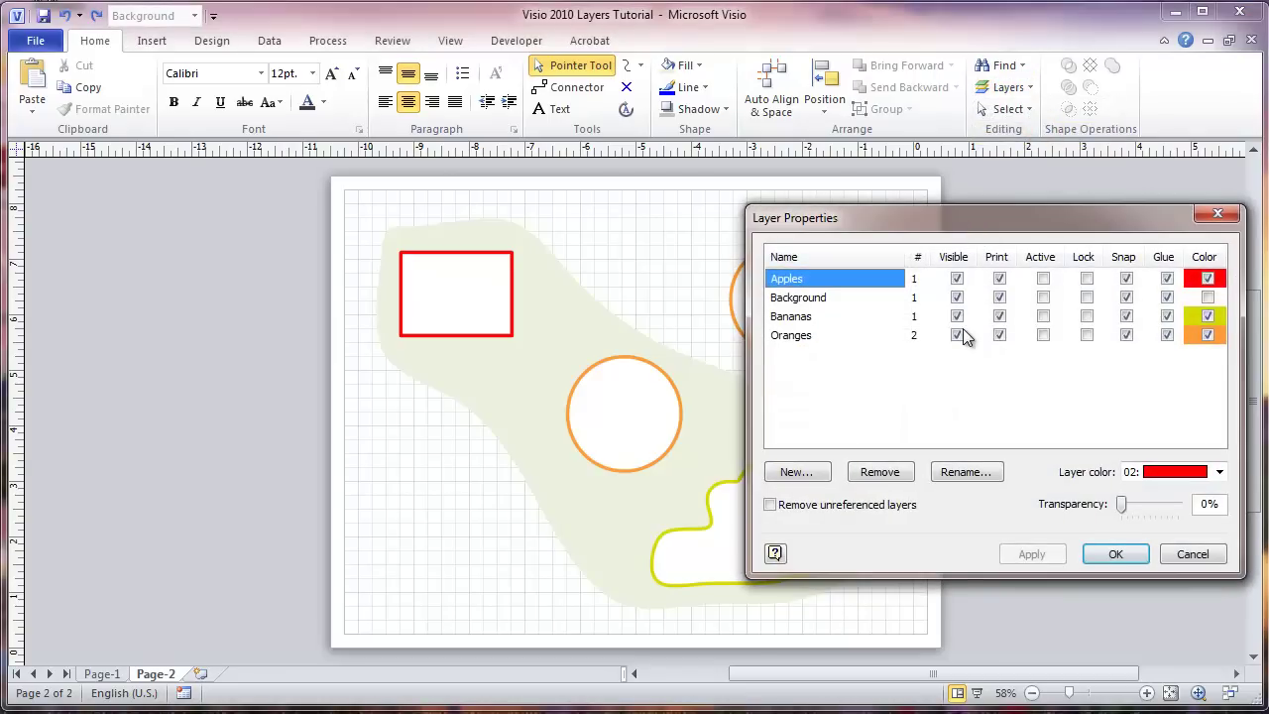
left_click(1085, 297)
left_click(1032, 554)
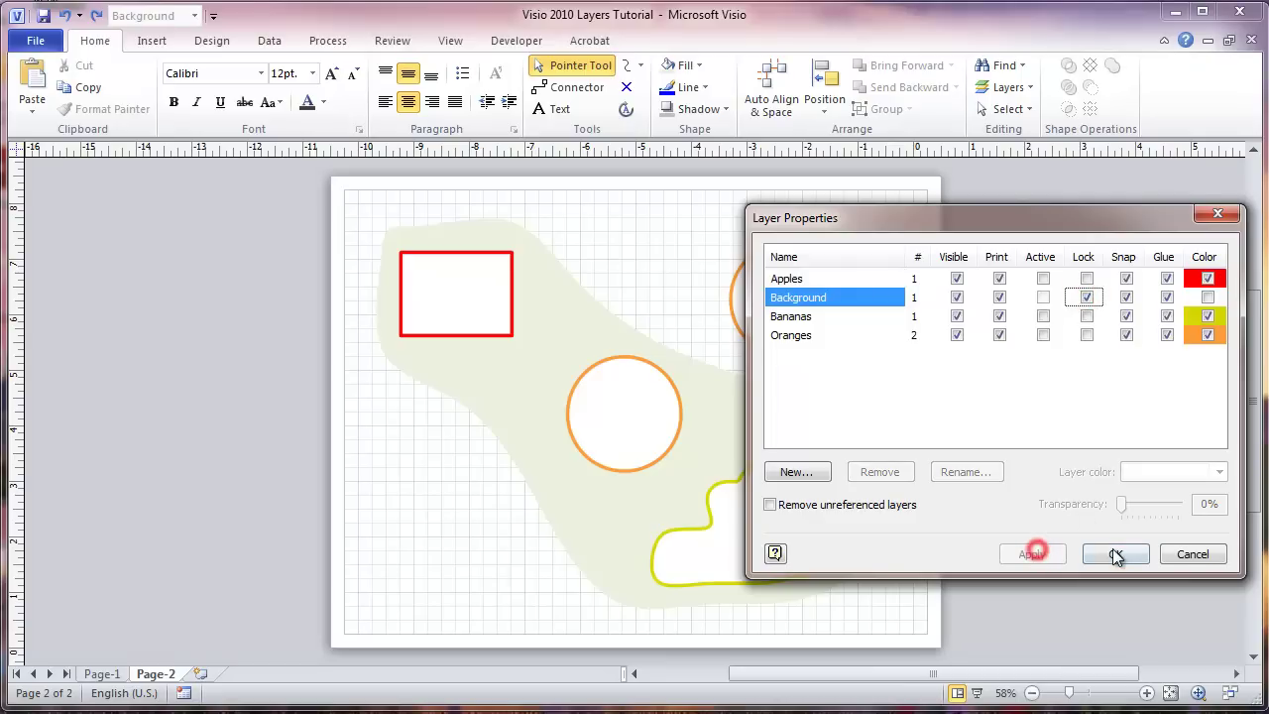
left_click(1114, 555)
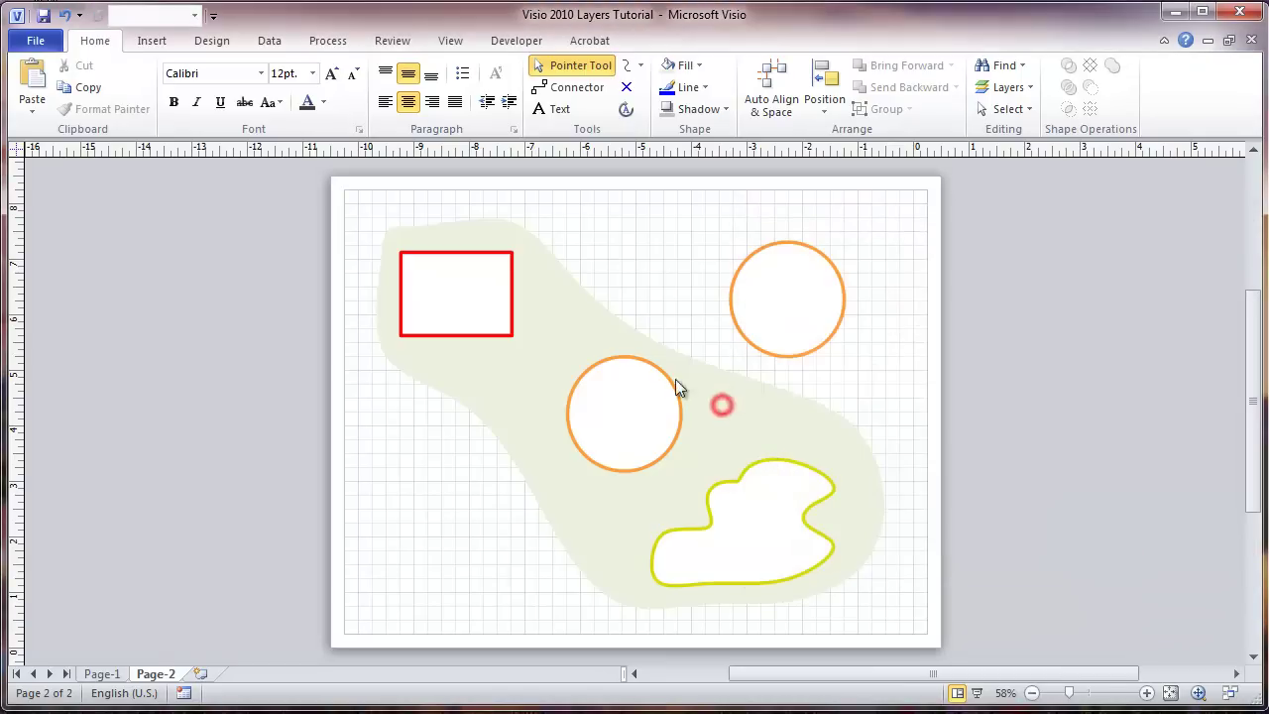
left_click_drag(525, 321, 685, 490)
left_click(660, 313)
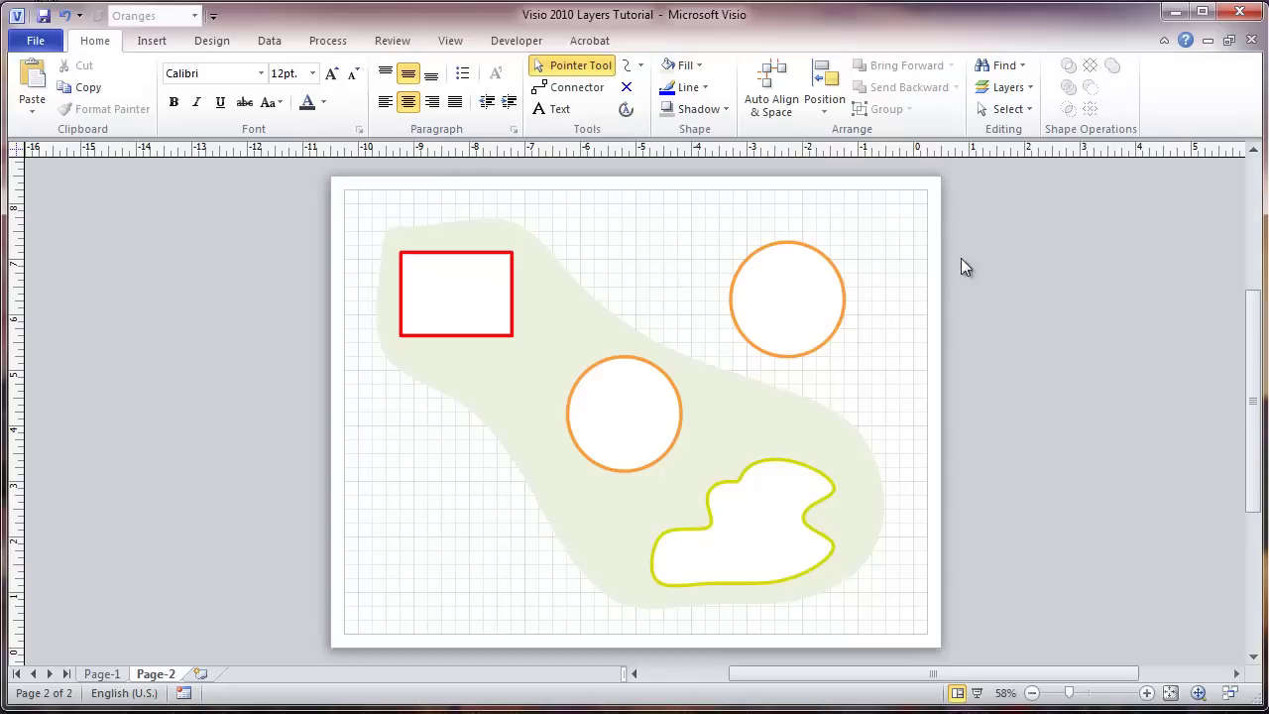
Select all shapes on the Oranges layer using Select by Type with the Layer option.
left_click(1024, 109)
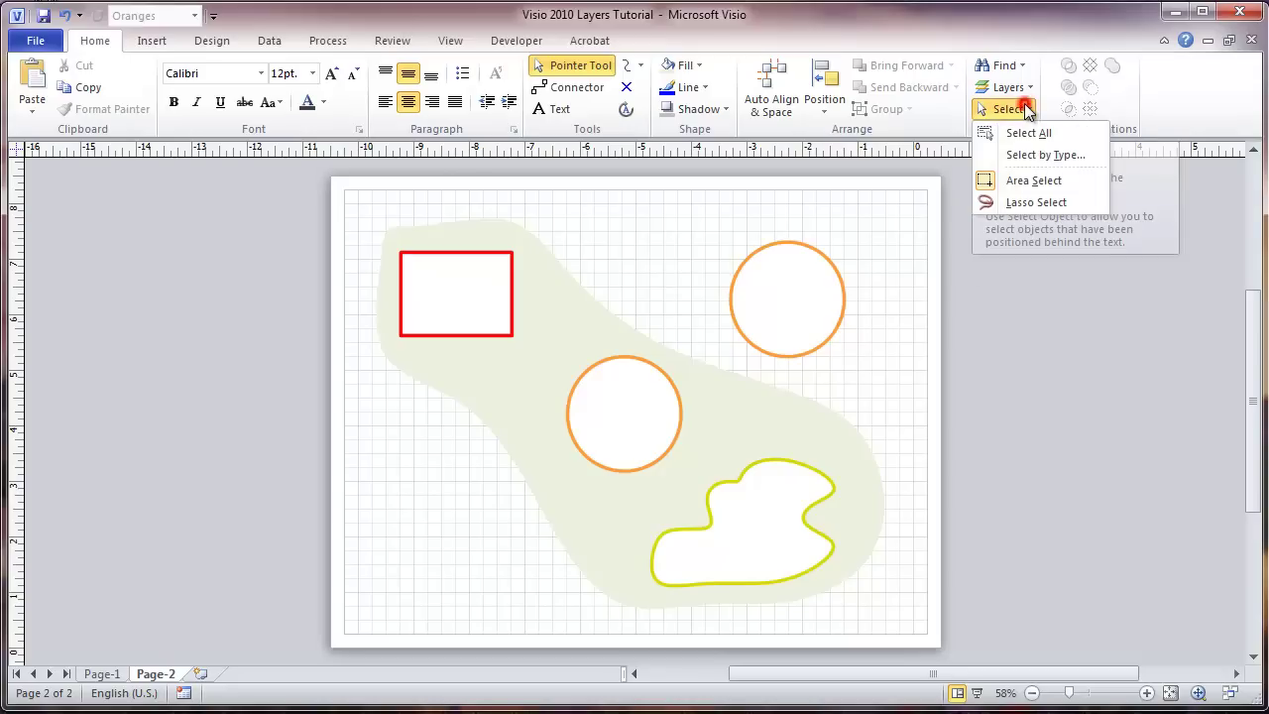
left_click(1024, 154)
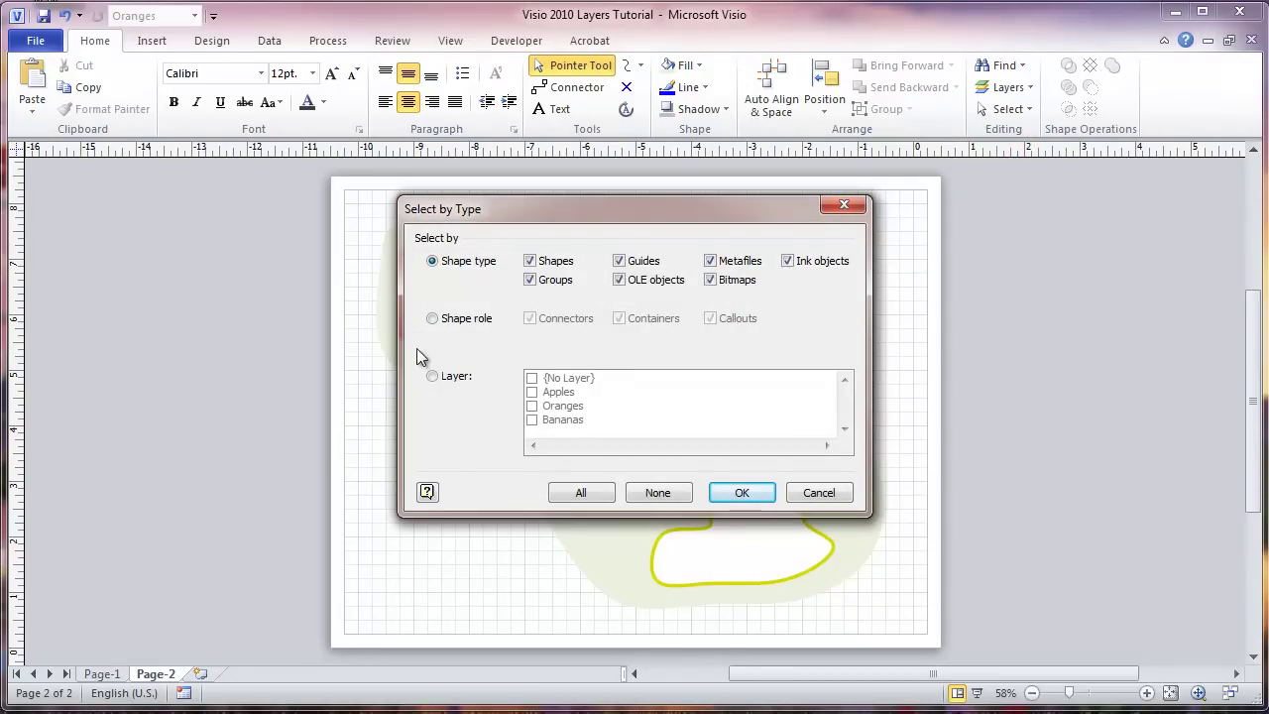
left_click(432, 377)
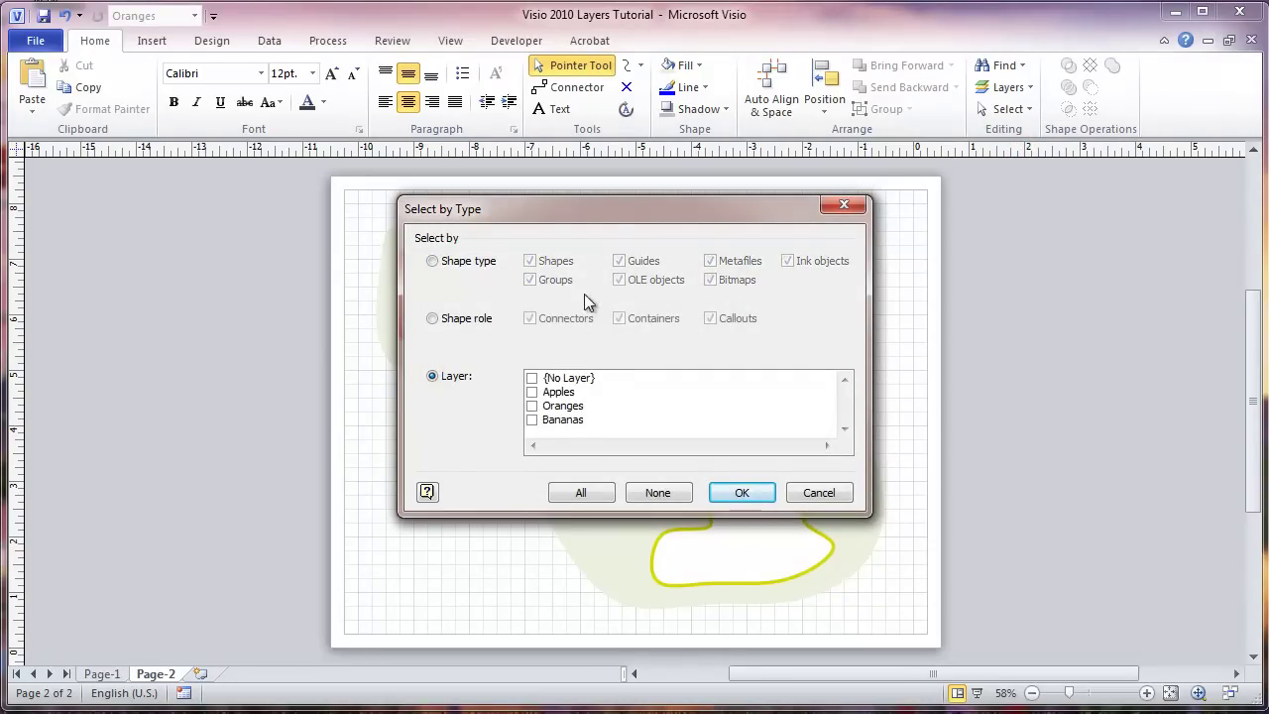
left_click_drag(615, 206, 297, 274)
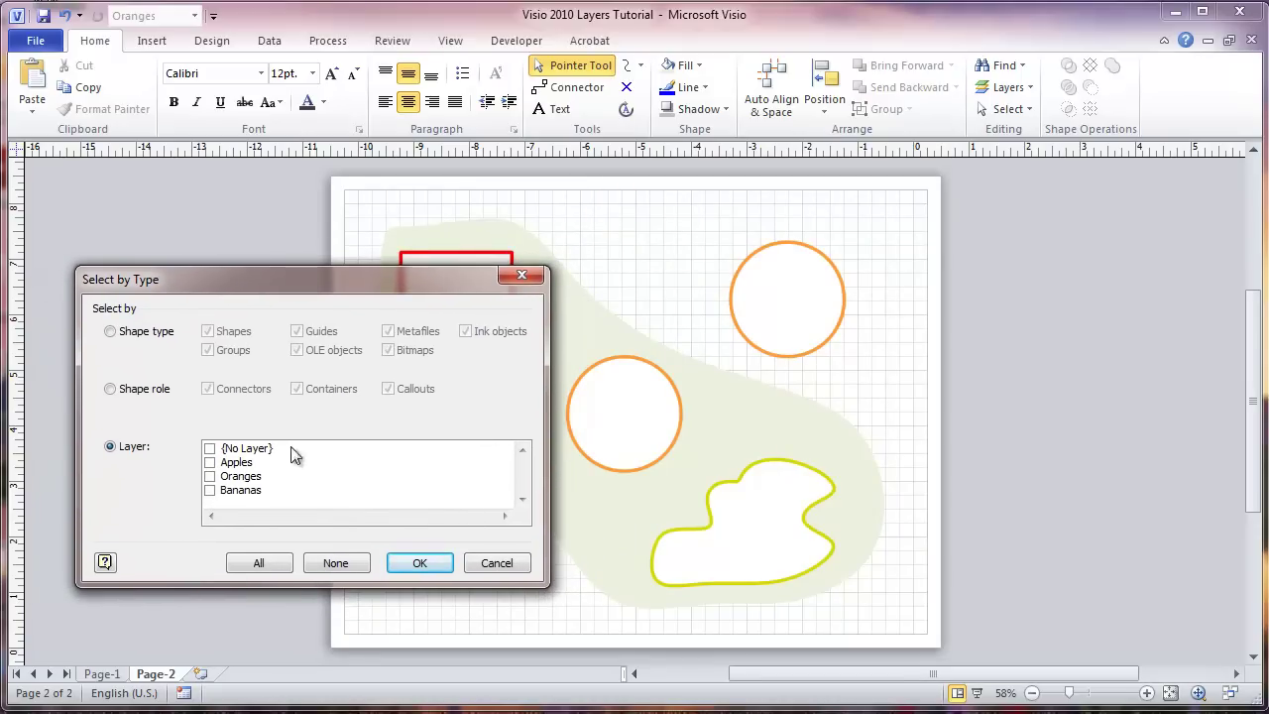
left_click(210, 476)
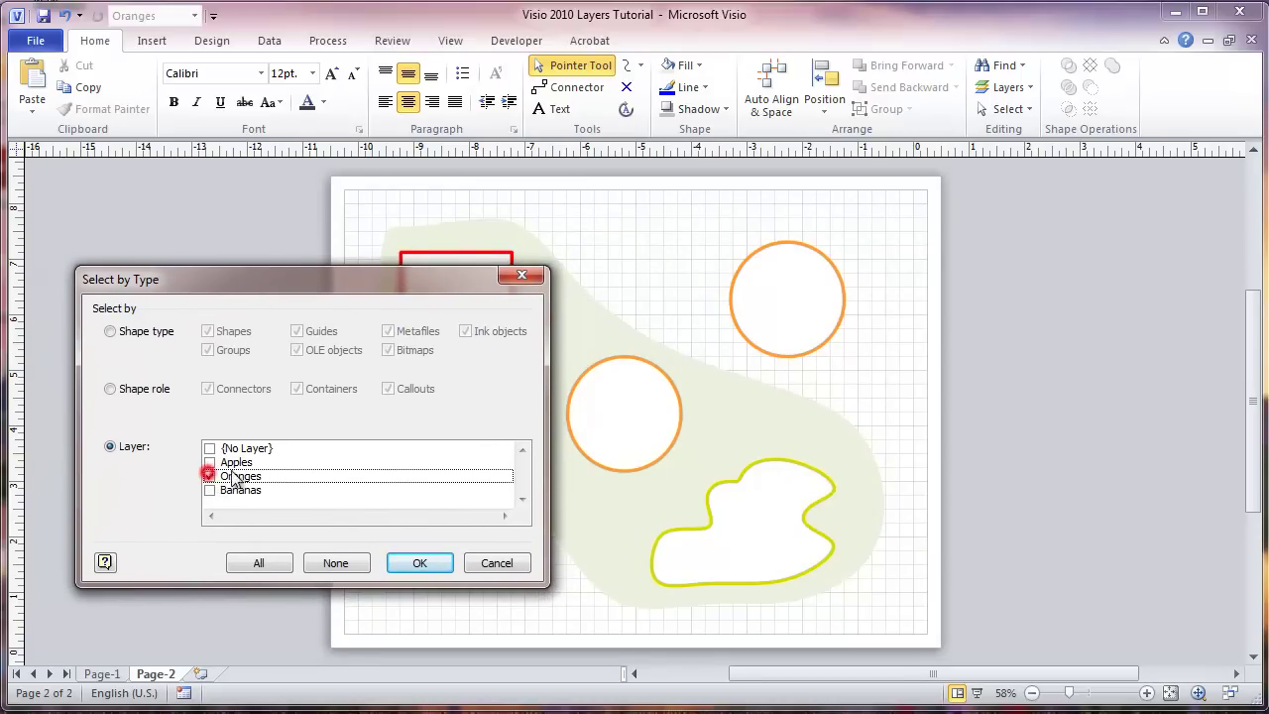
left_click(415, 563)
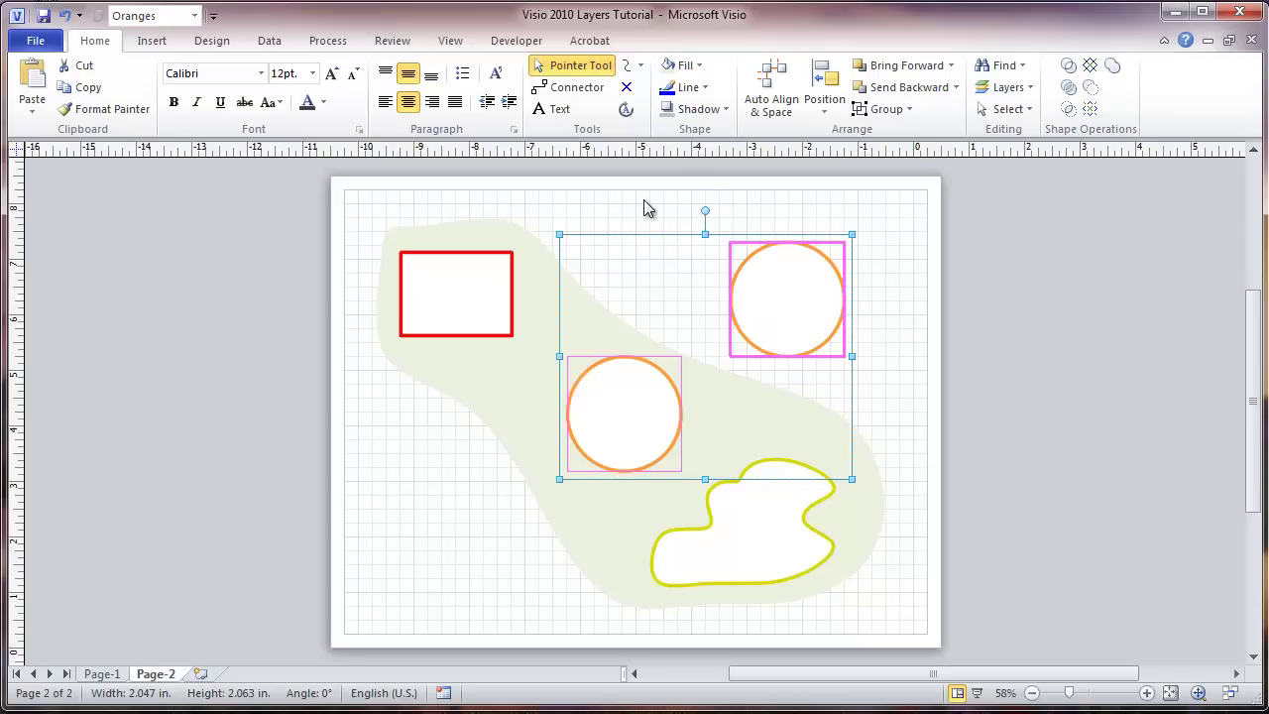
Apply the short-dash line pattern to both selected orange circles, clear the selection and switch to Page-1.
left_click(706, 89)
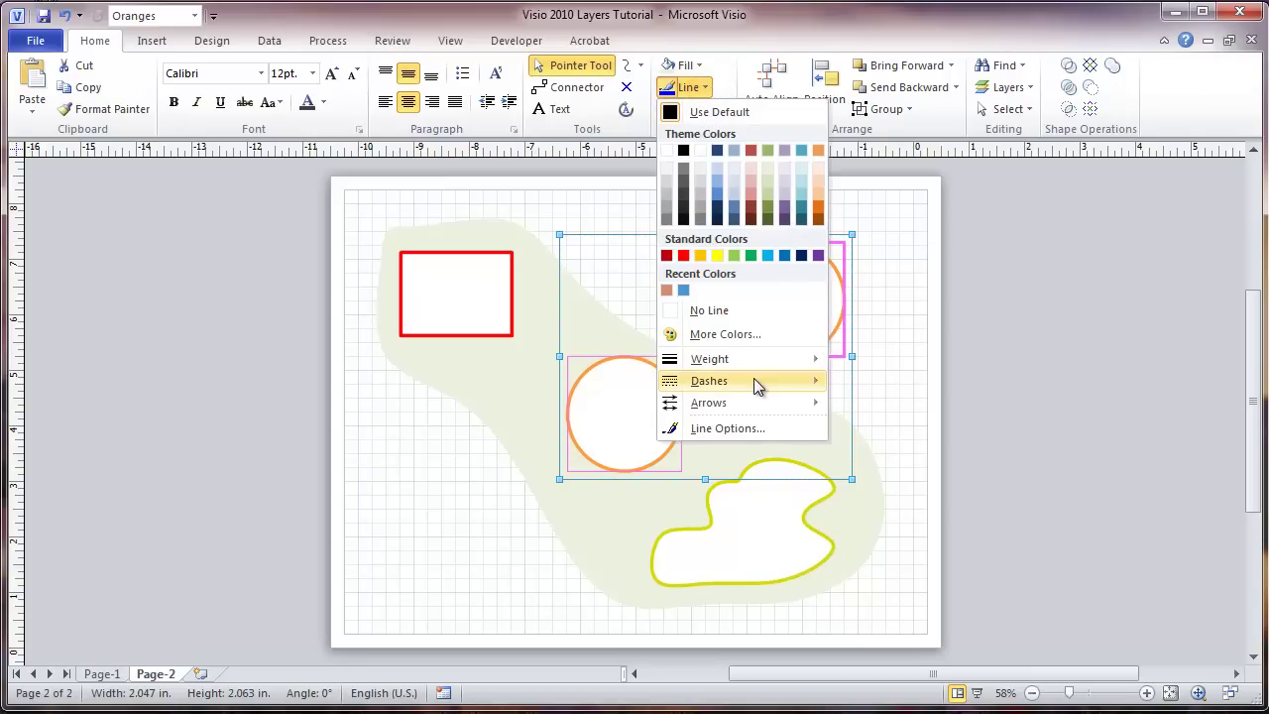
mouse_move(724, 382)
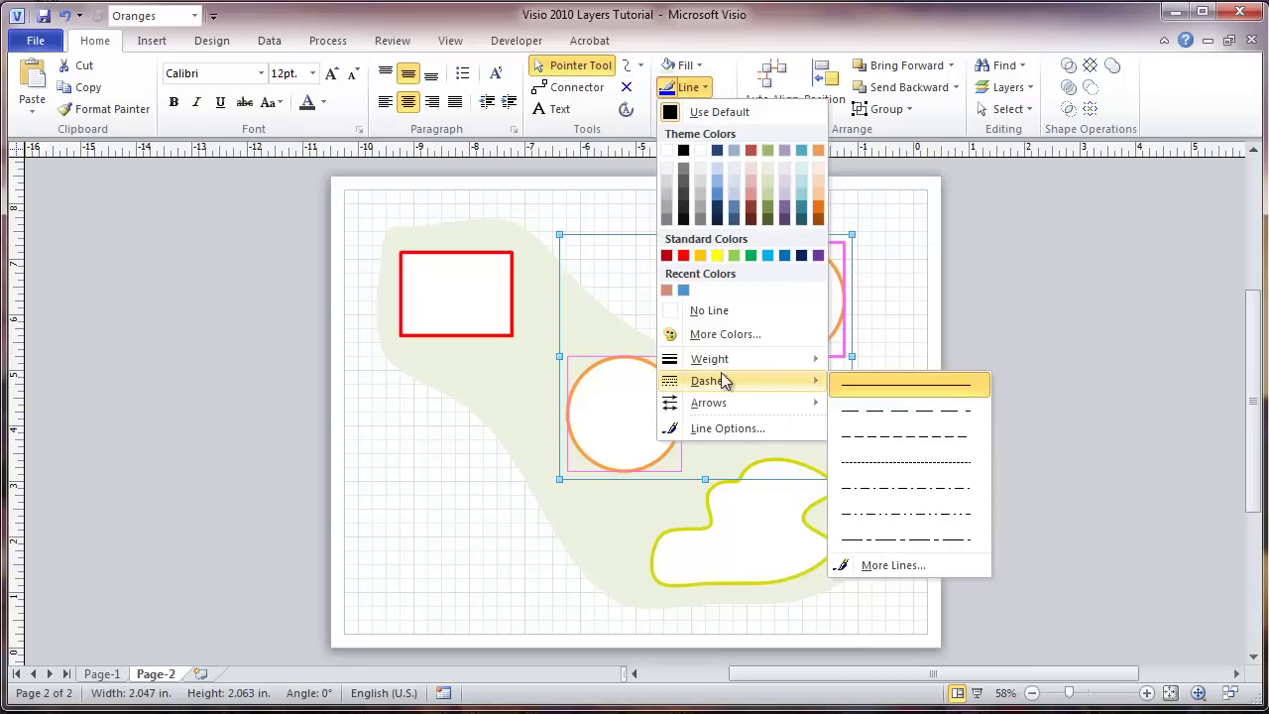
left_click(865, 437)
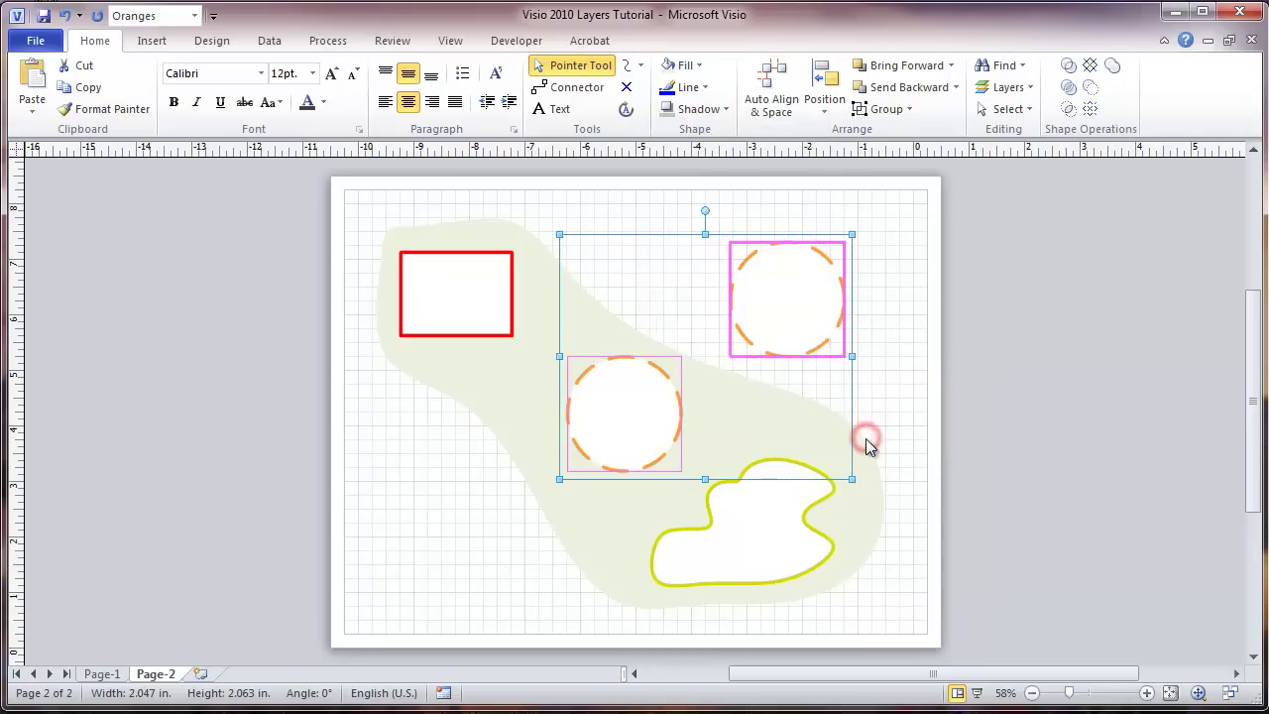
left_click(874, 349)
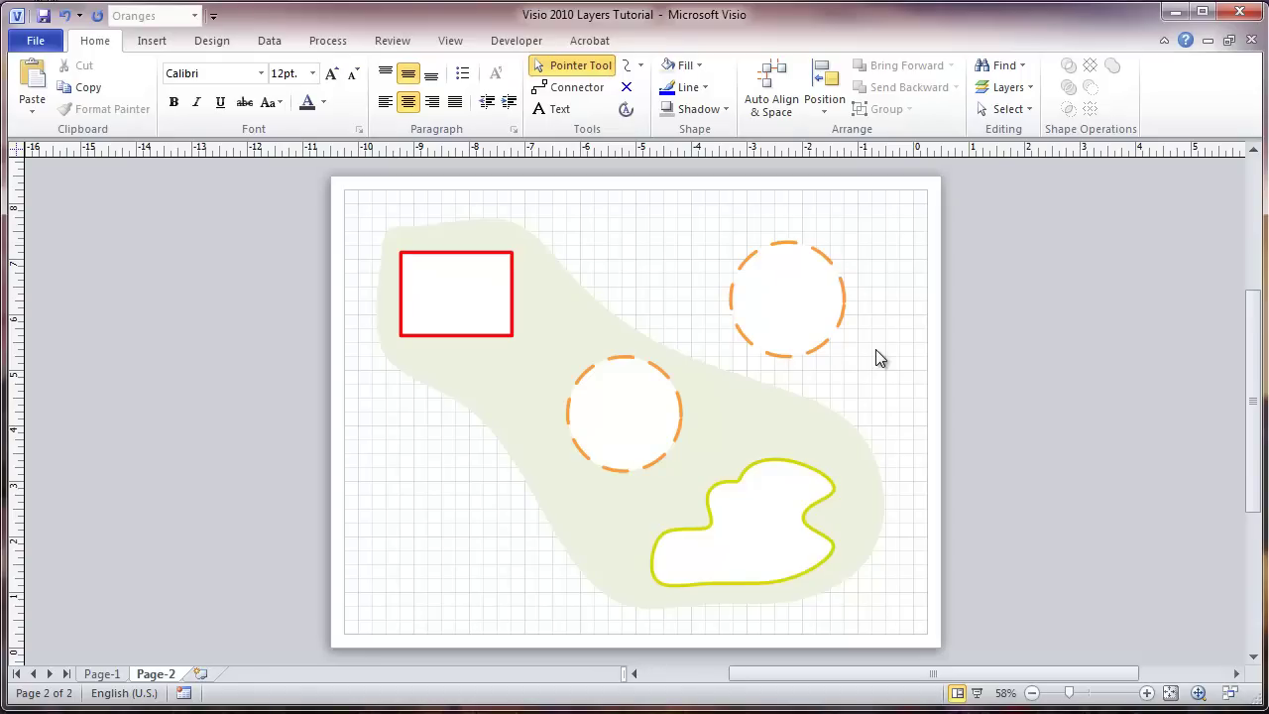
left_click(102, 674)
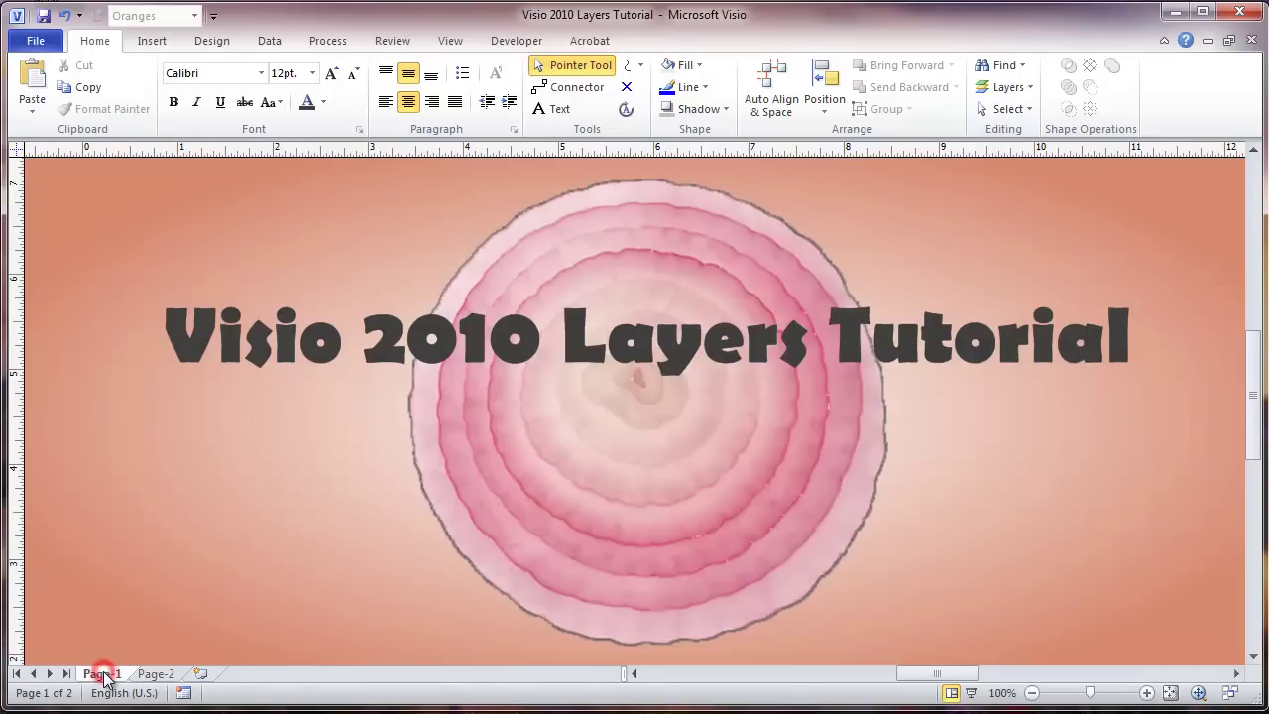